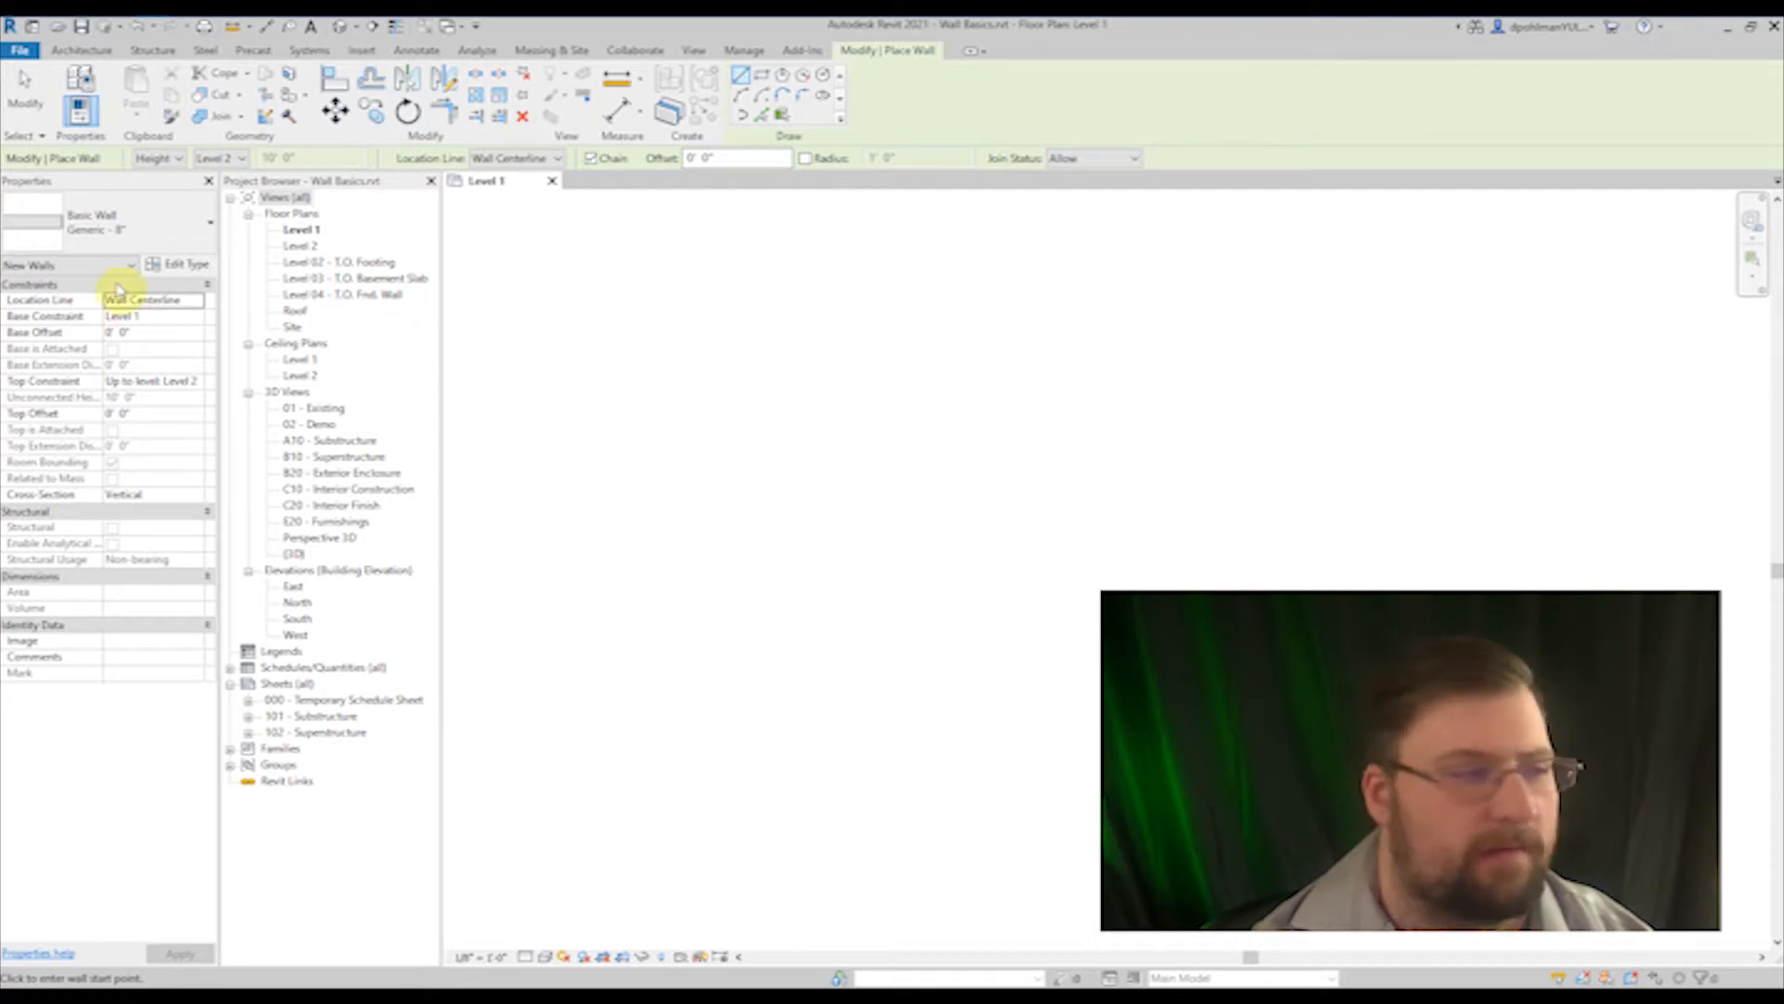
# Step: Browse the available wall types and keep Basic Wall Generic - 8" for the new walls
pyautogui.click(100, 232)
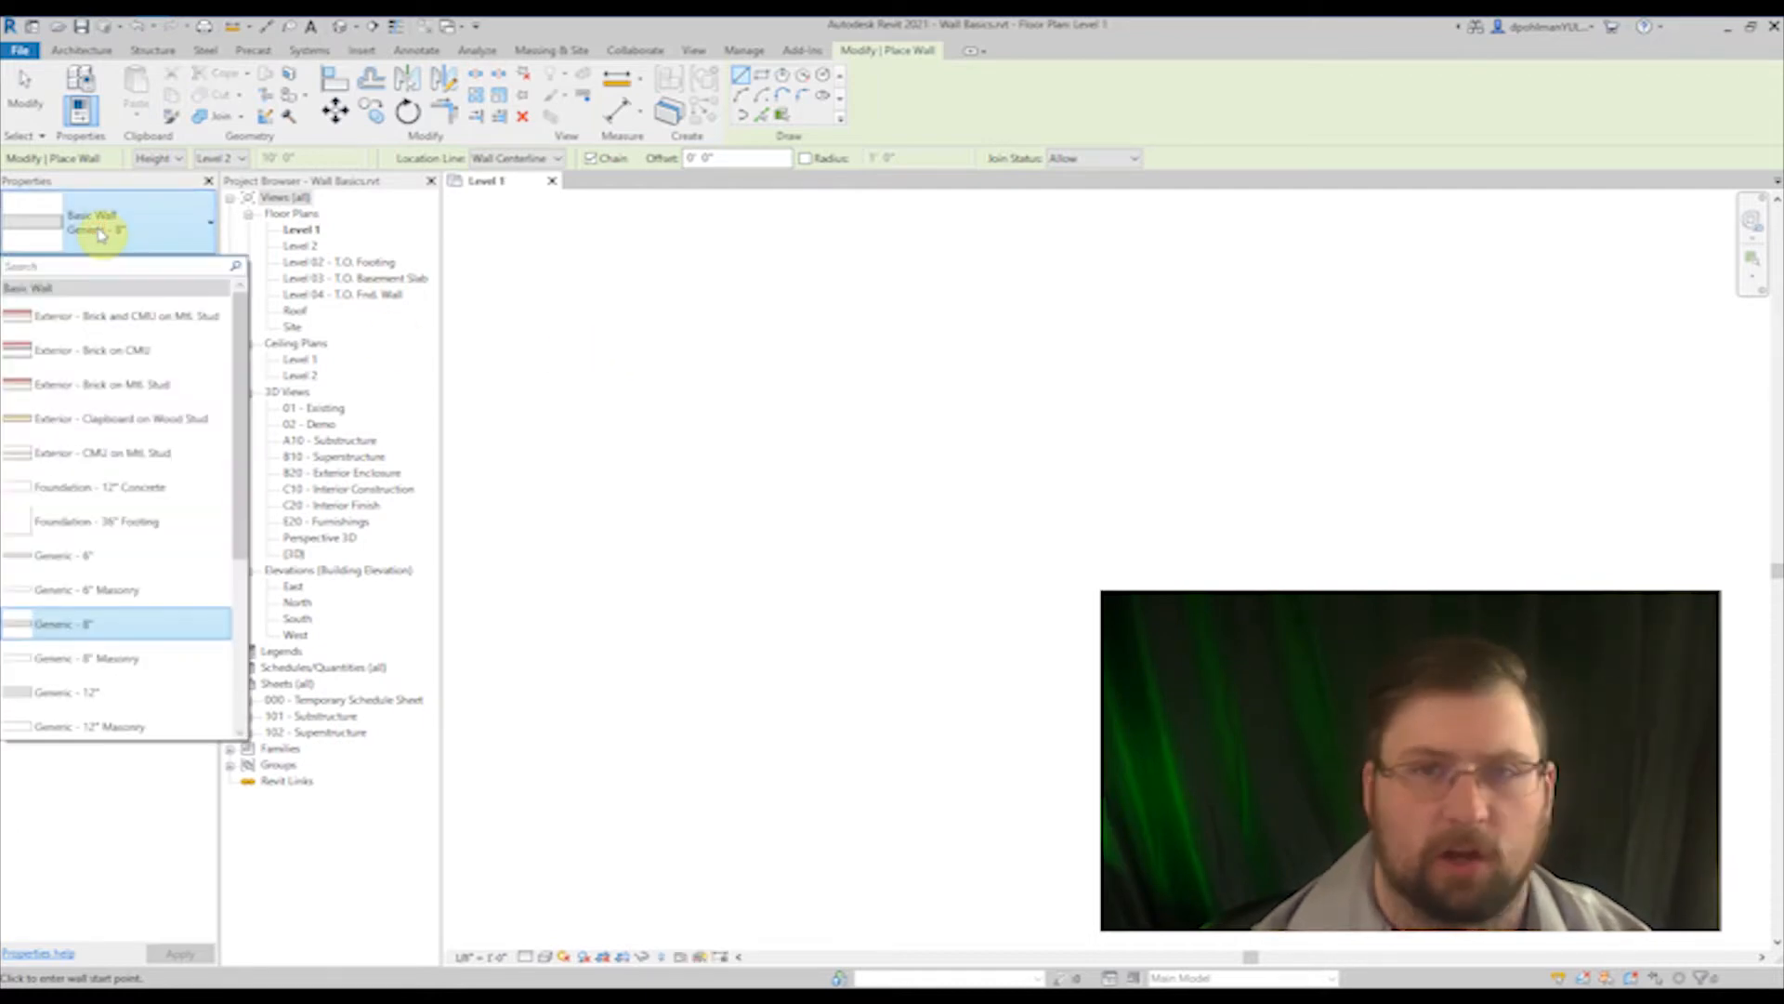
pyautogui.scroll(-3, 127, 387)
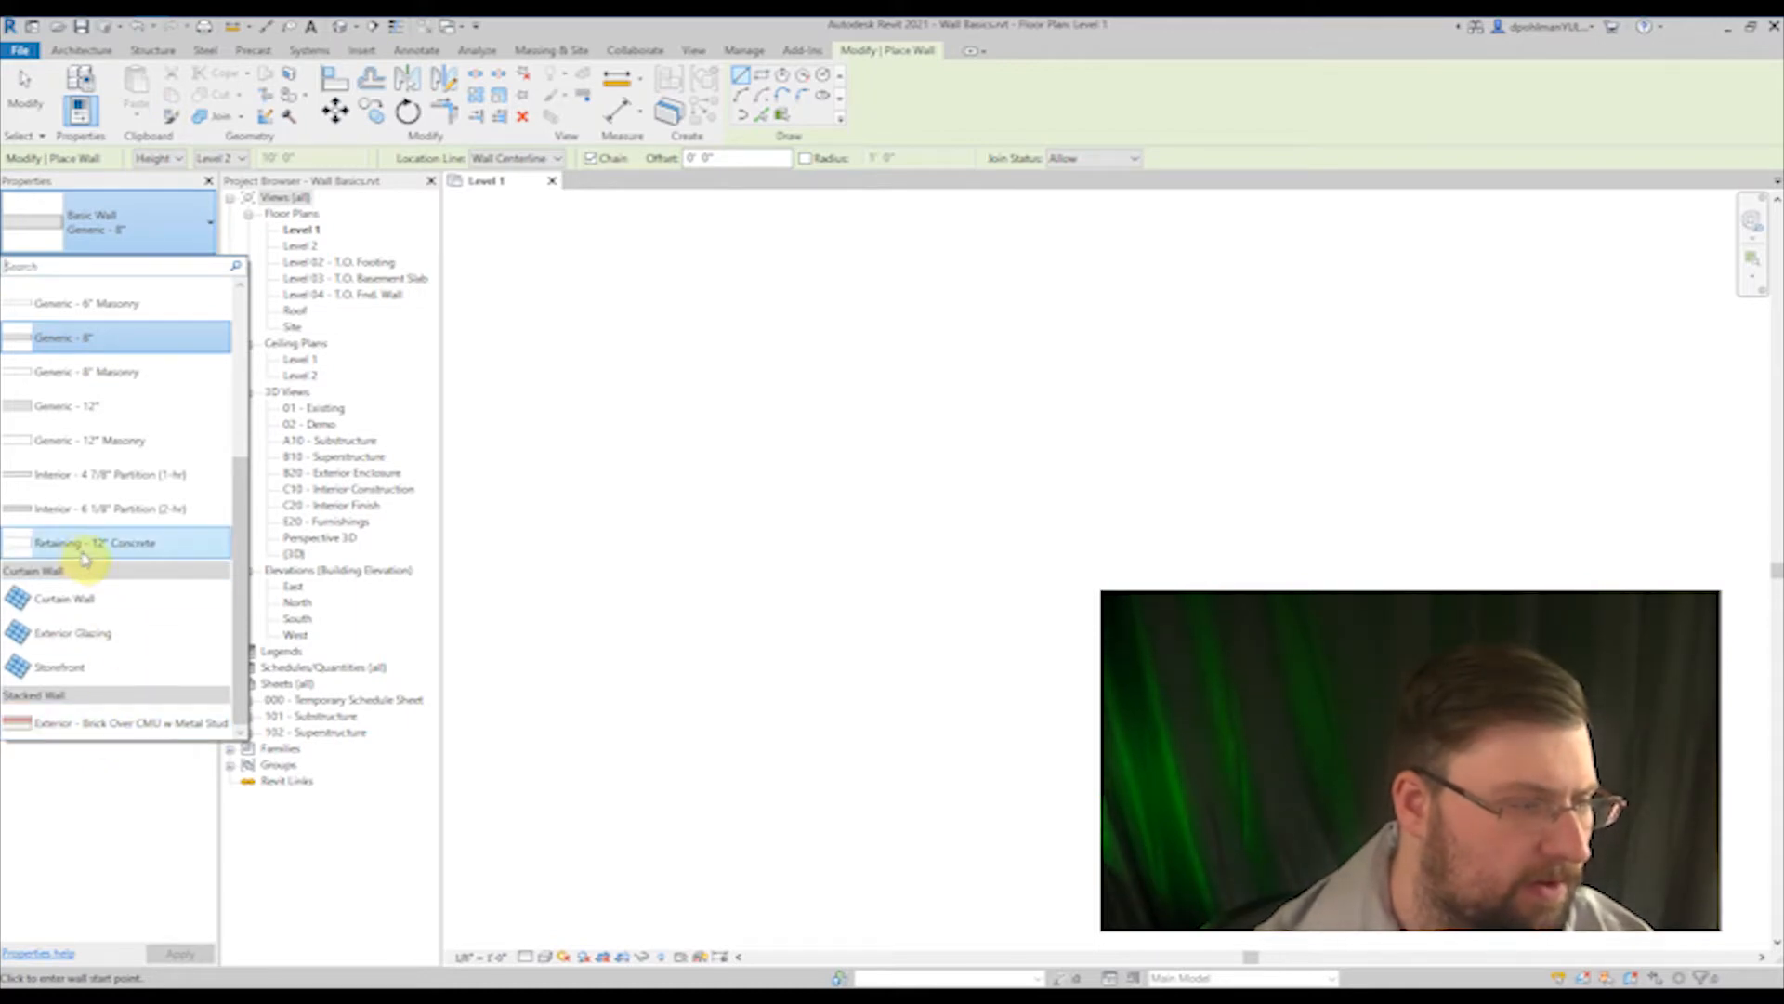
pyautogui.scroll(2, 88, 548)
pyautogui.scroll(3, 101, 409)
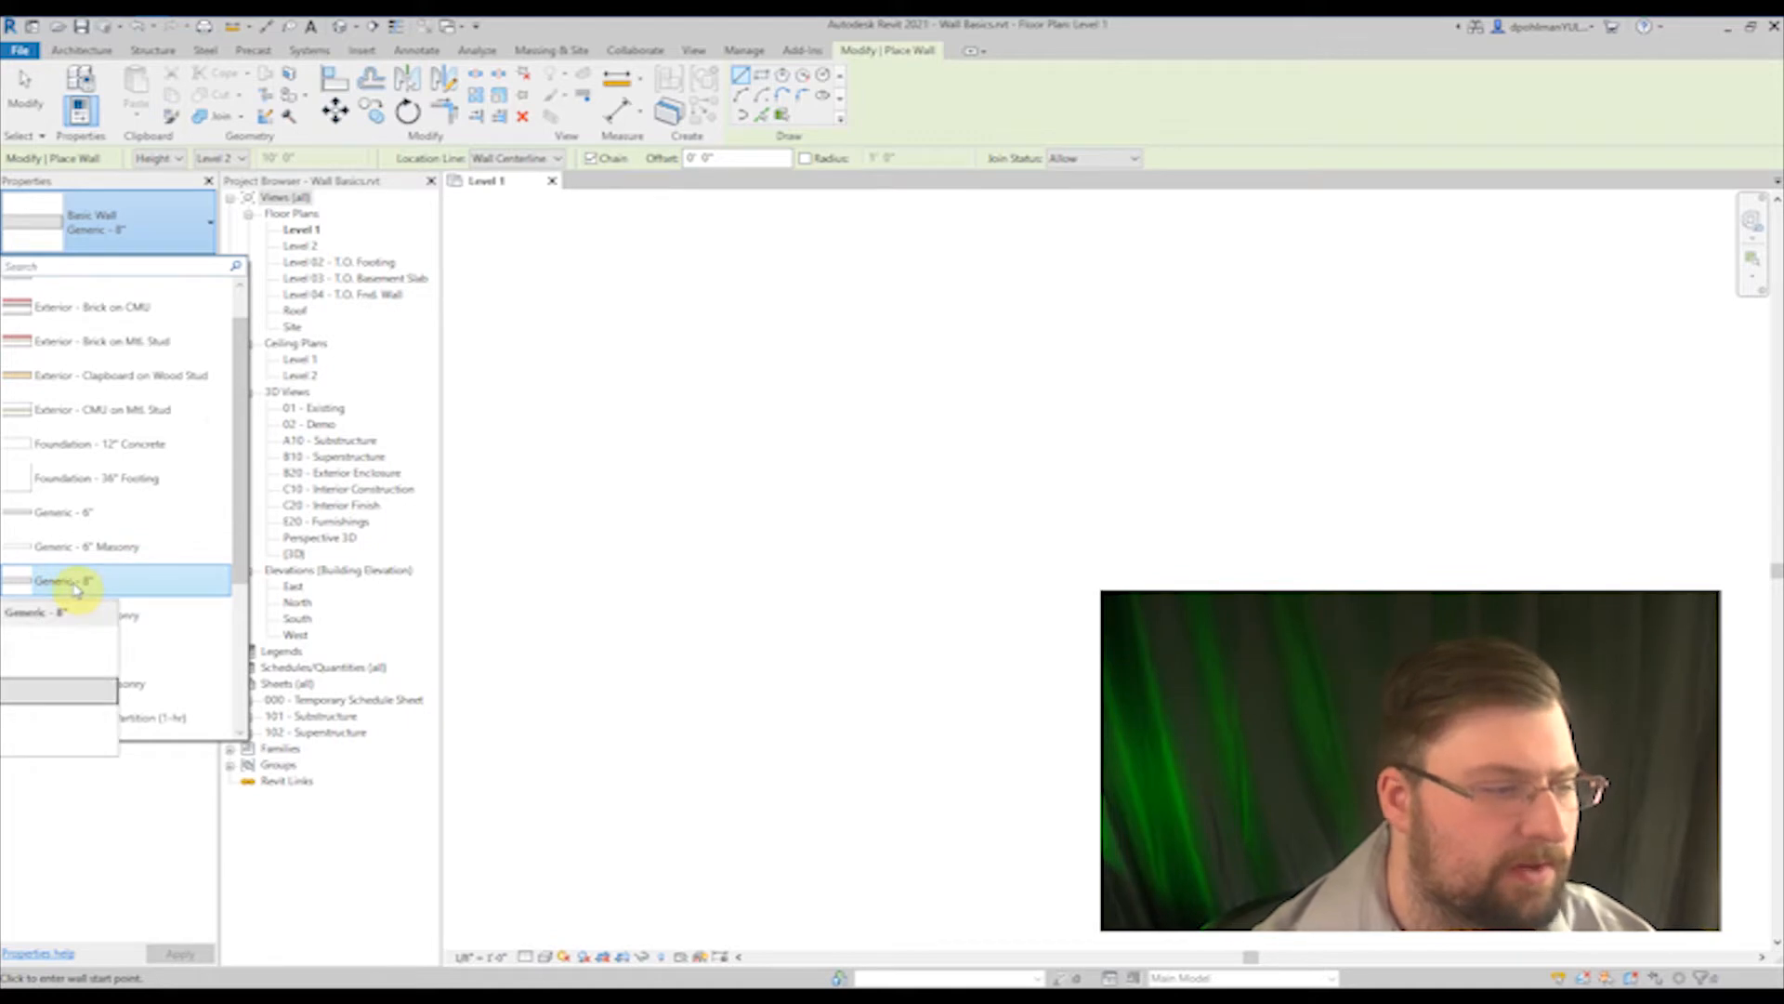
pyautogui.click(74, 586)
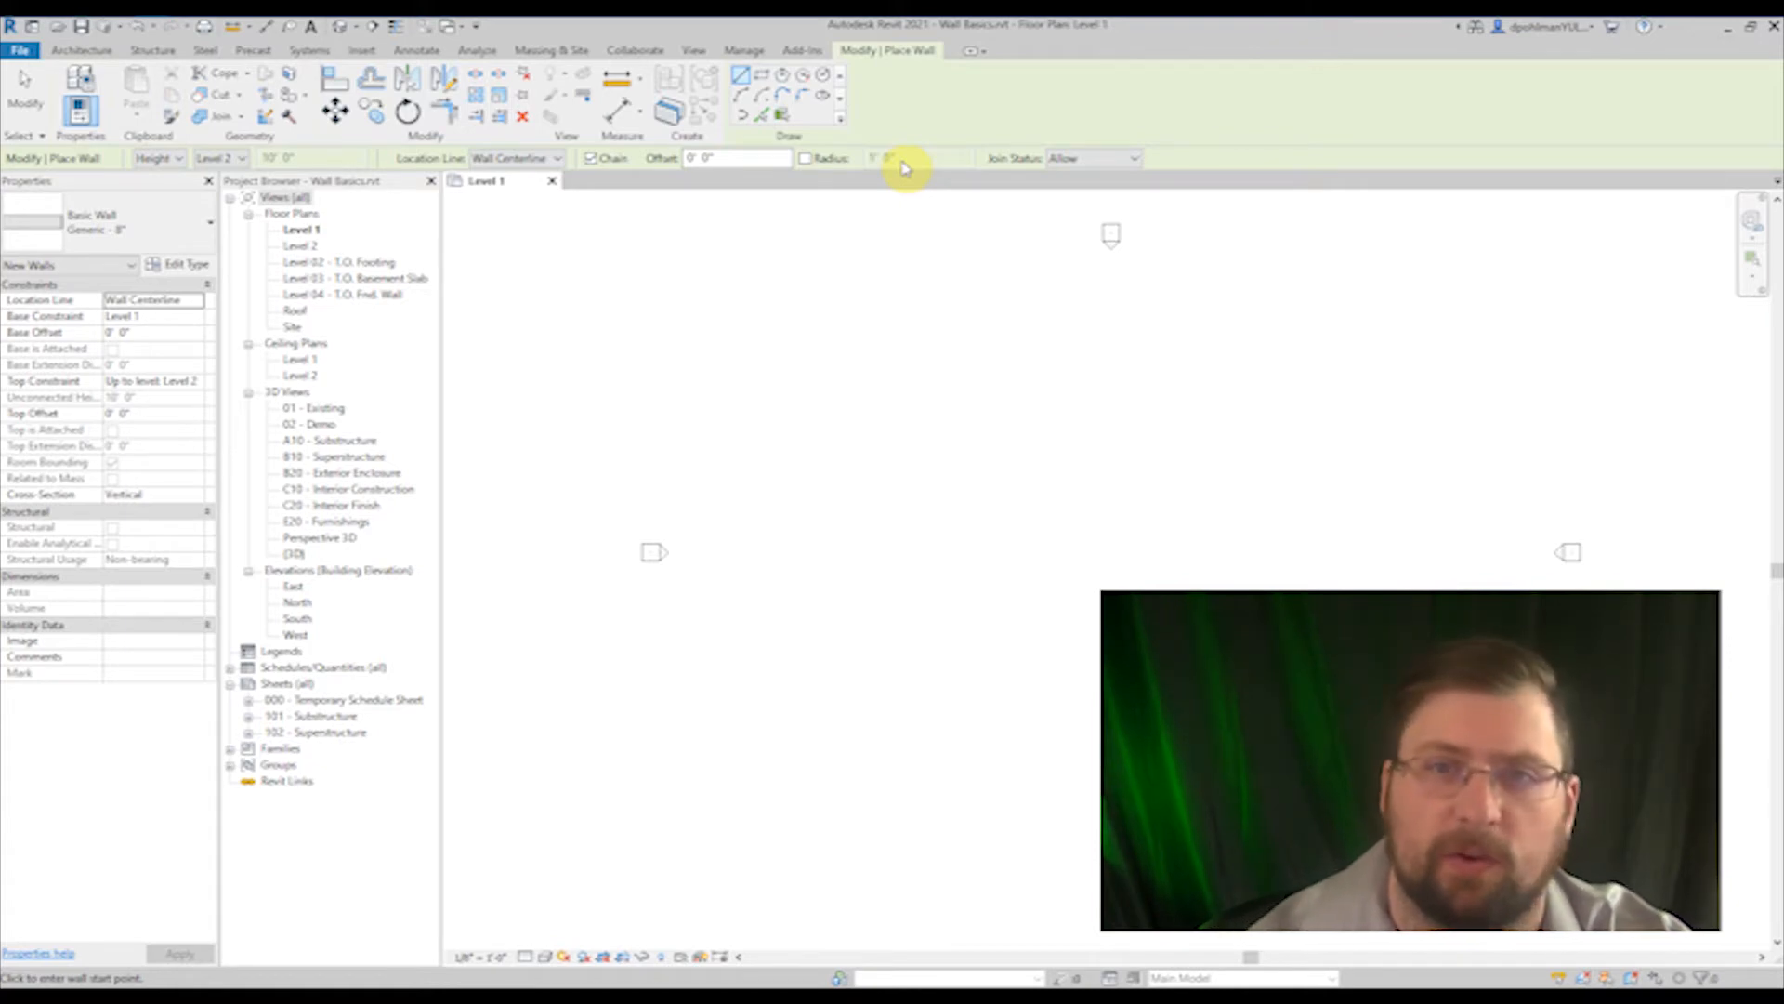
# Step: Draw a single straight horizontal wall about 47' long between the elevation markers on Level 1
pyautogui.scroll(-1, 693, 506)
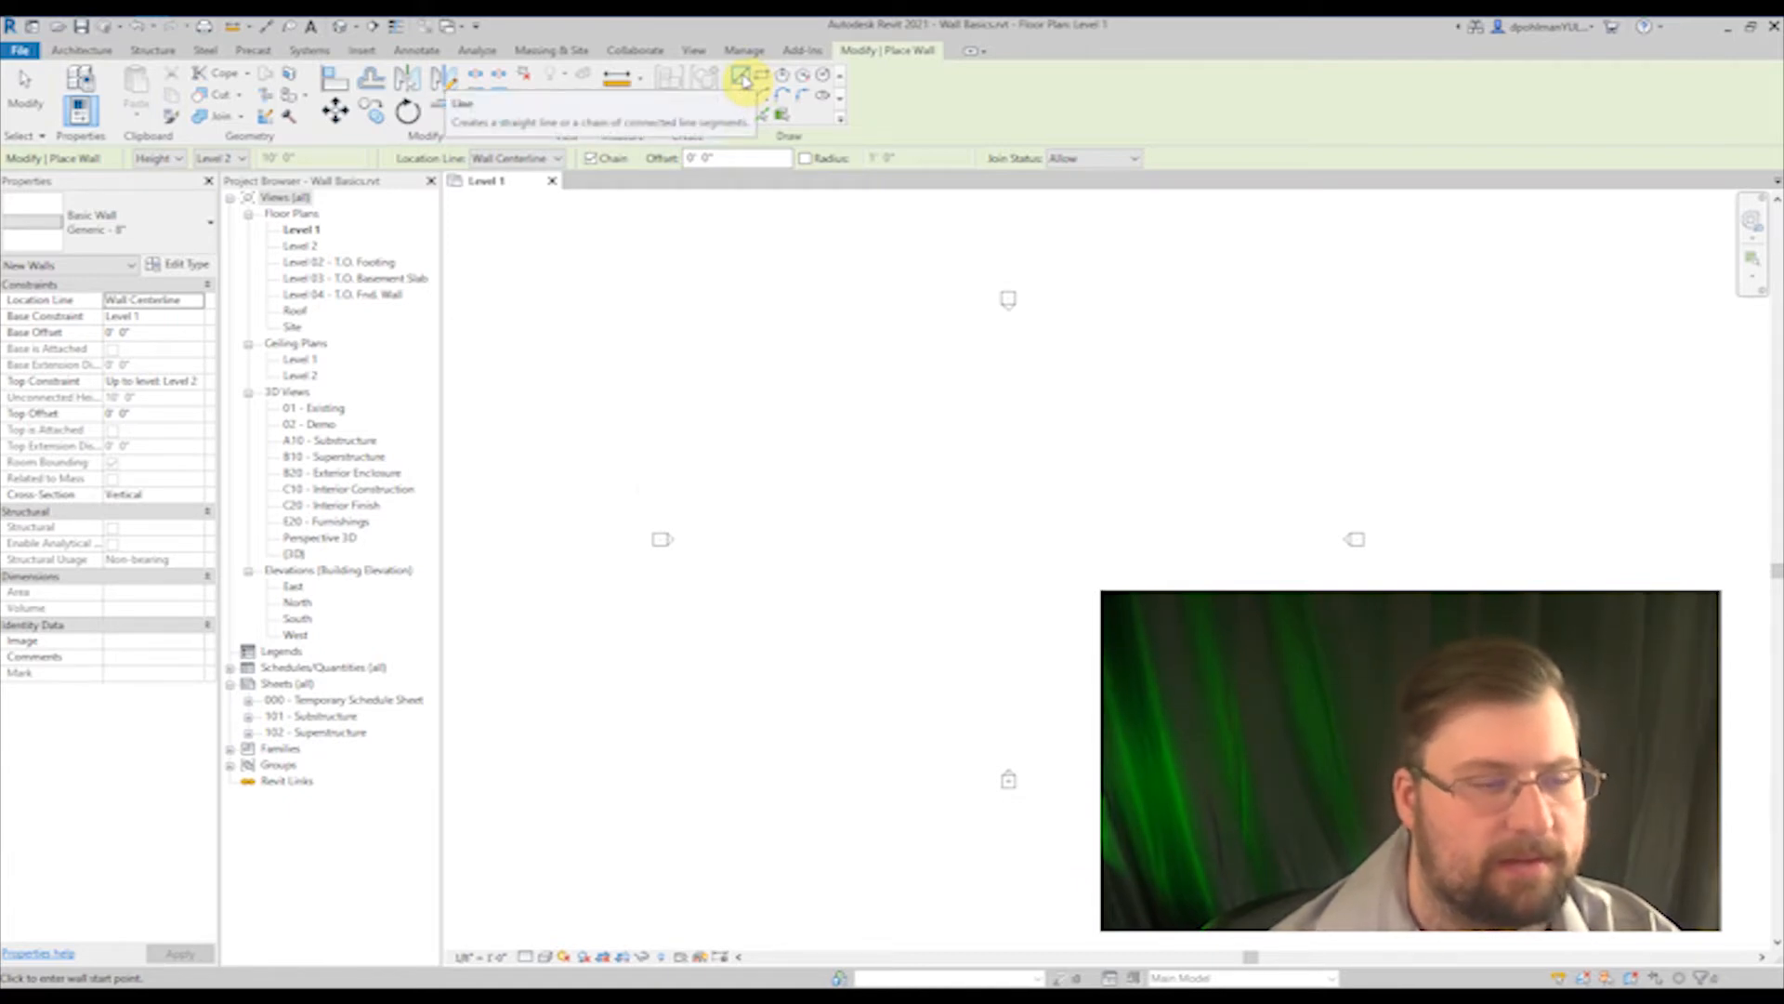
pyautogui.click(787, 481)
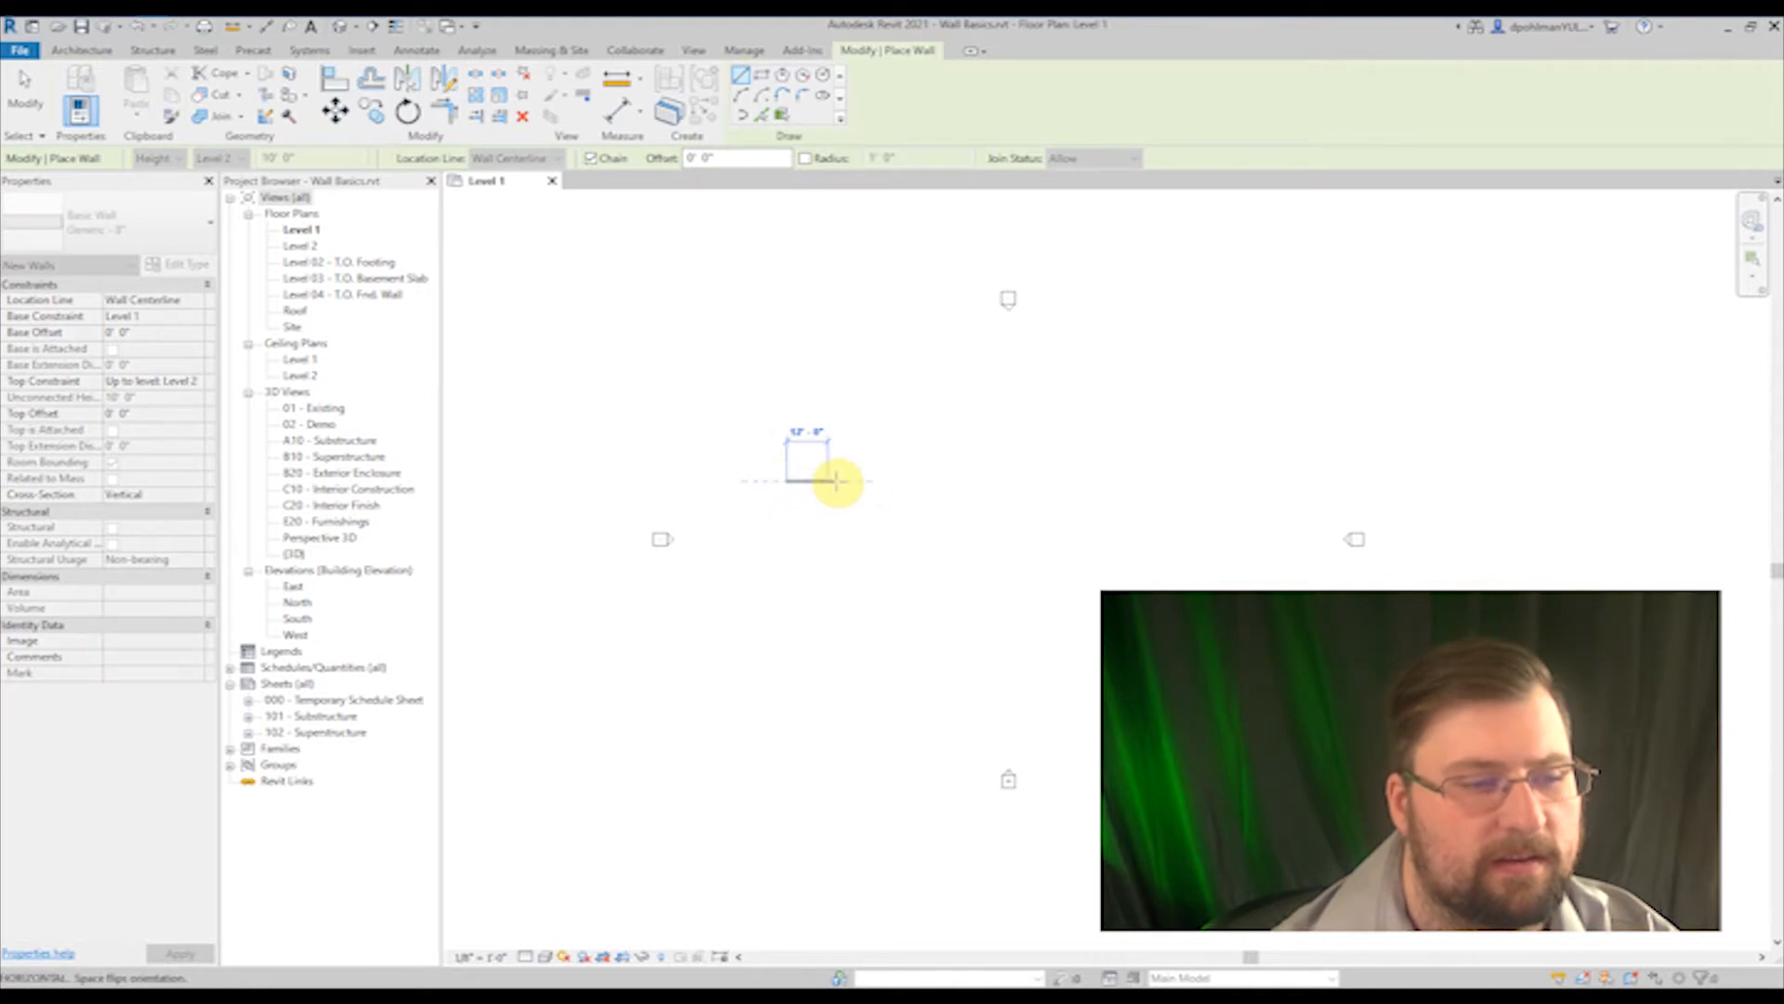
pyautogui.click(924, 483)
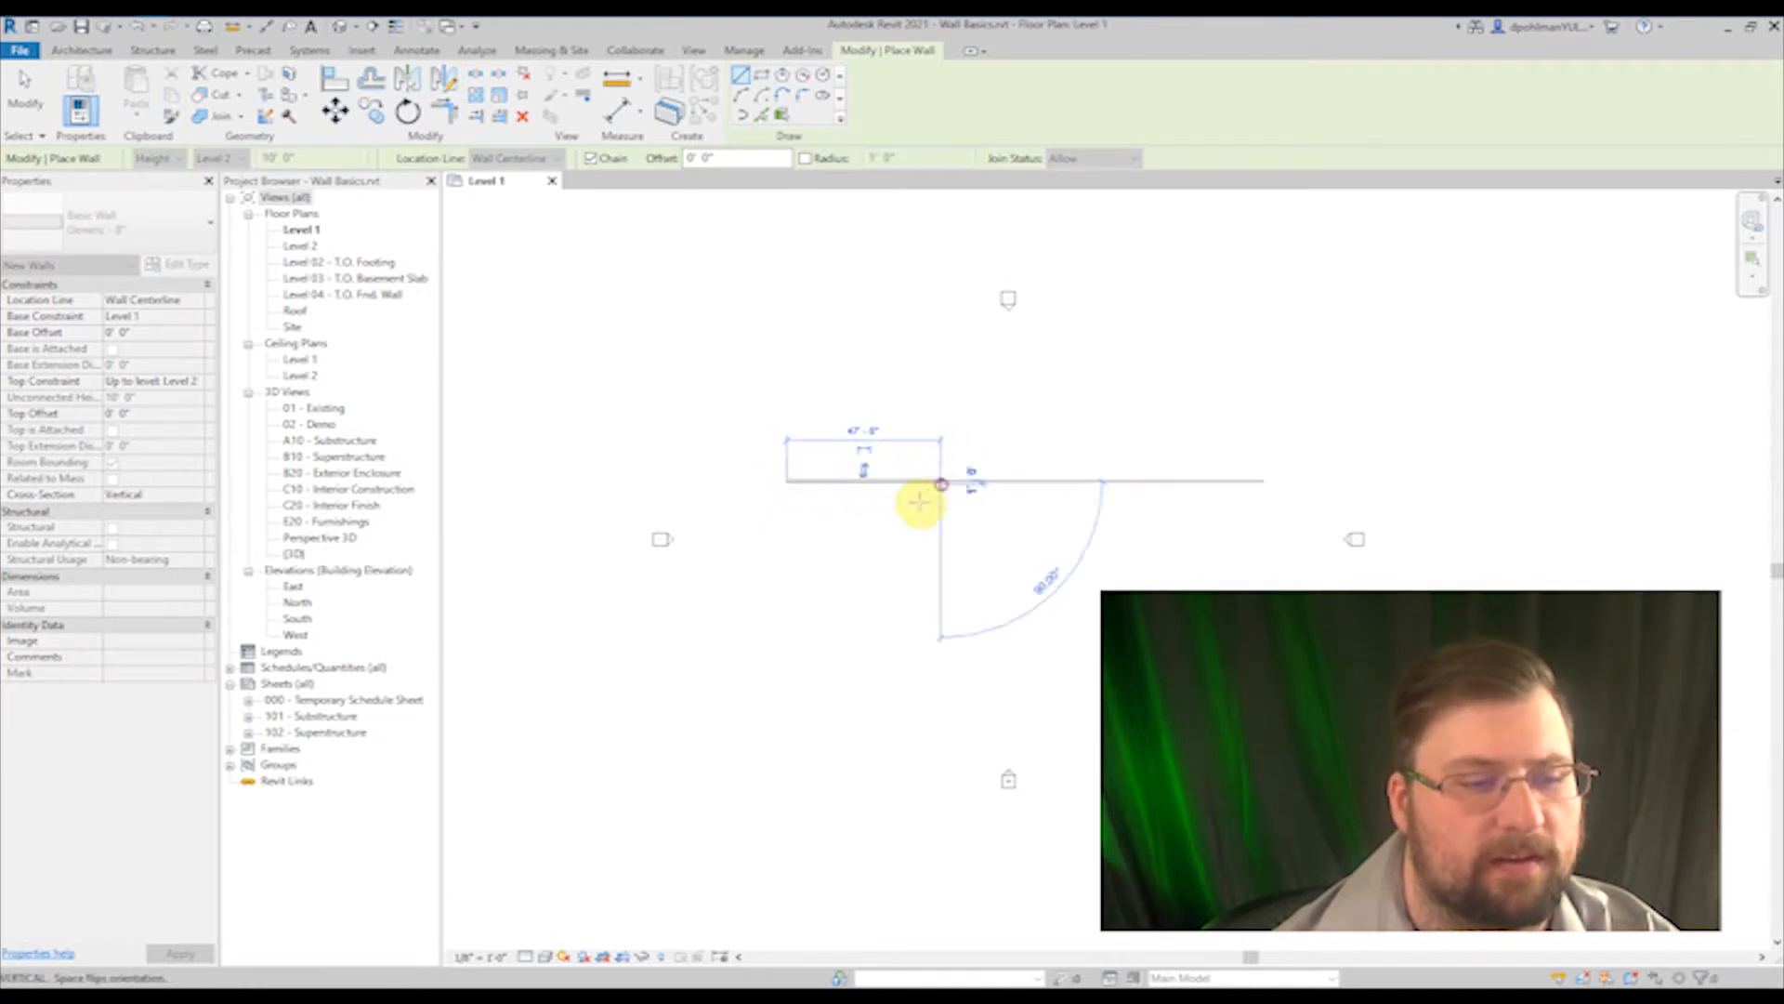
pyautogui.scroll(3, 915, 499)
pyautogui.moveTo(900, 493); pyautogui.dragTo(1033, 450, button='middle')
pyautogui.scroll(3, 974, 348)
pyautogui.moveTo(1003, 375); pyautogui.dragTo(999, 460, button='middle')
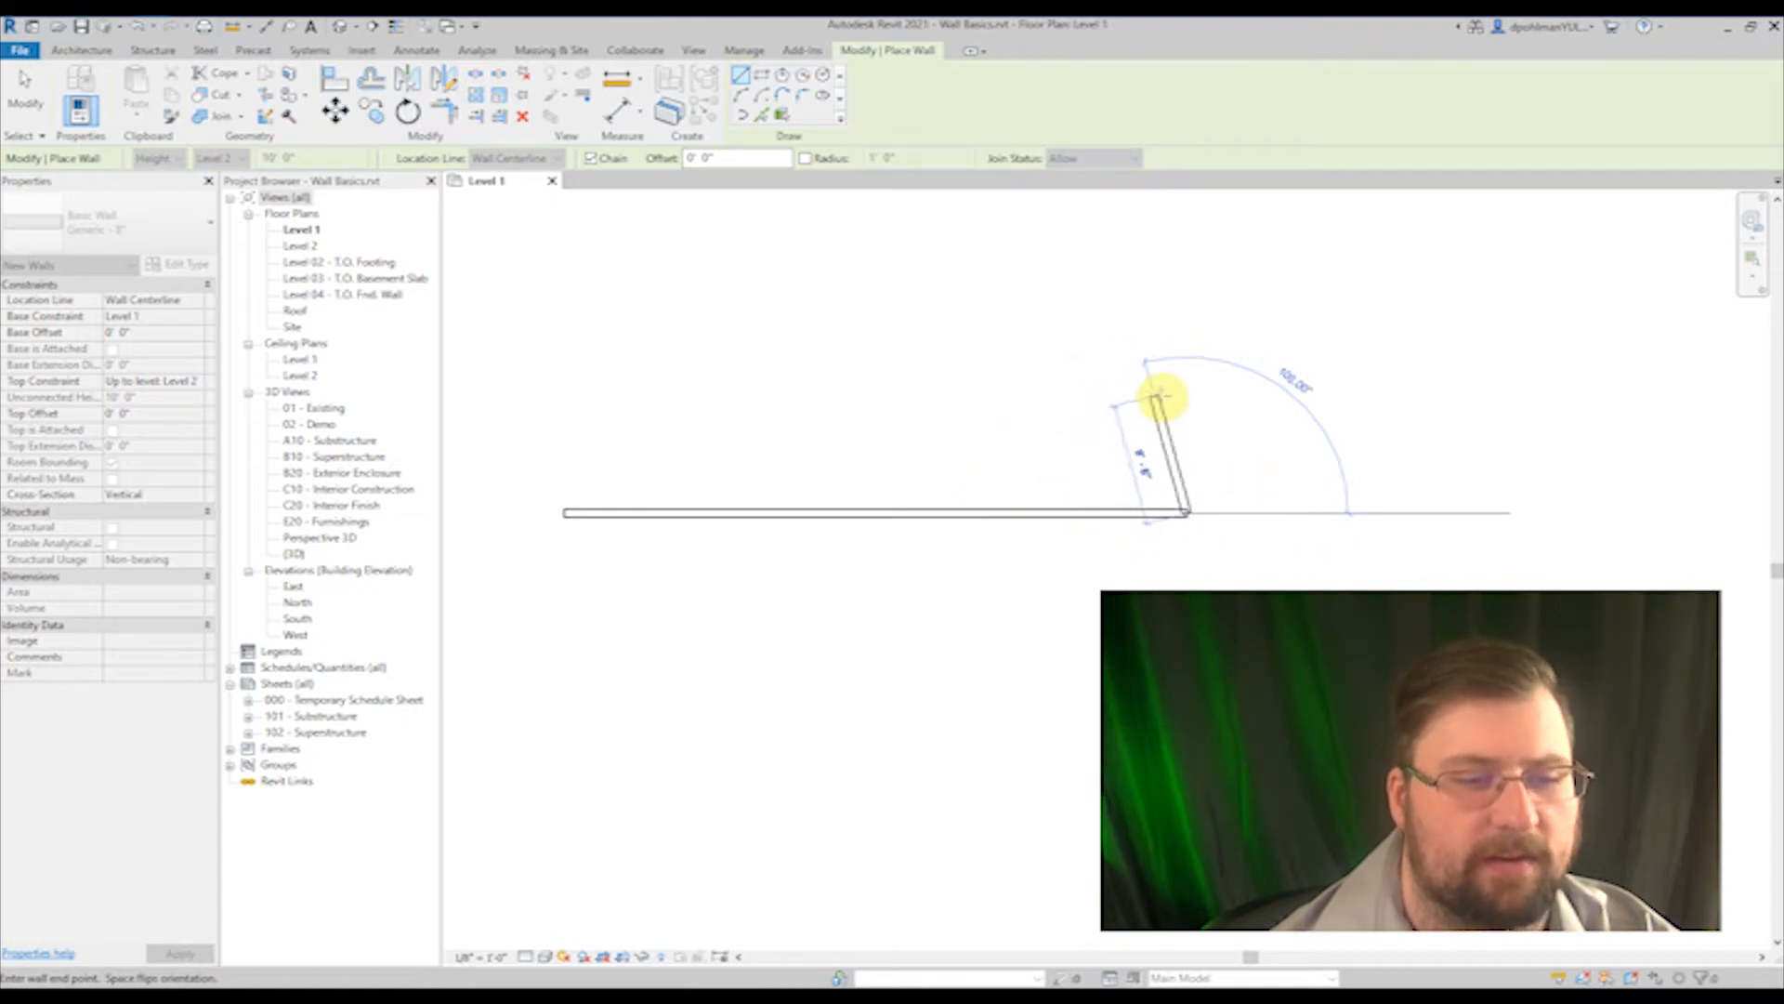
pyautogui.rightClick(1187, 399)
pyautogui.press('Escape')
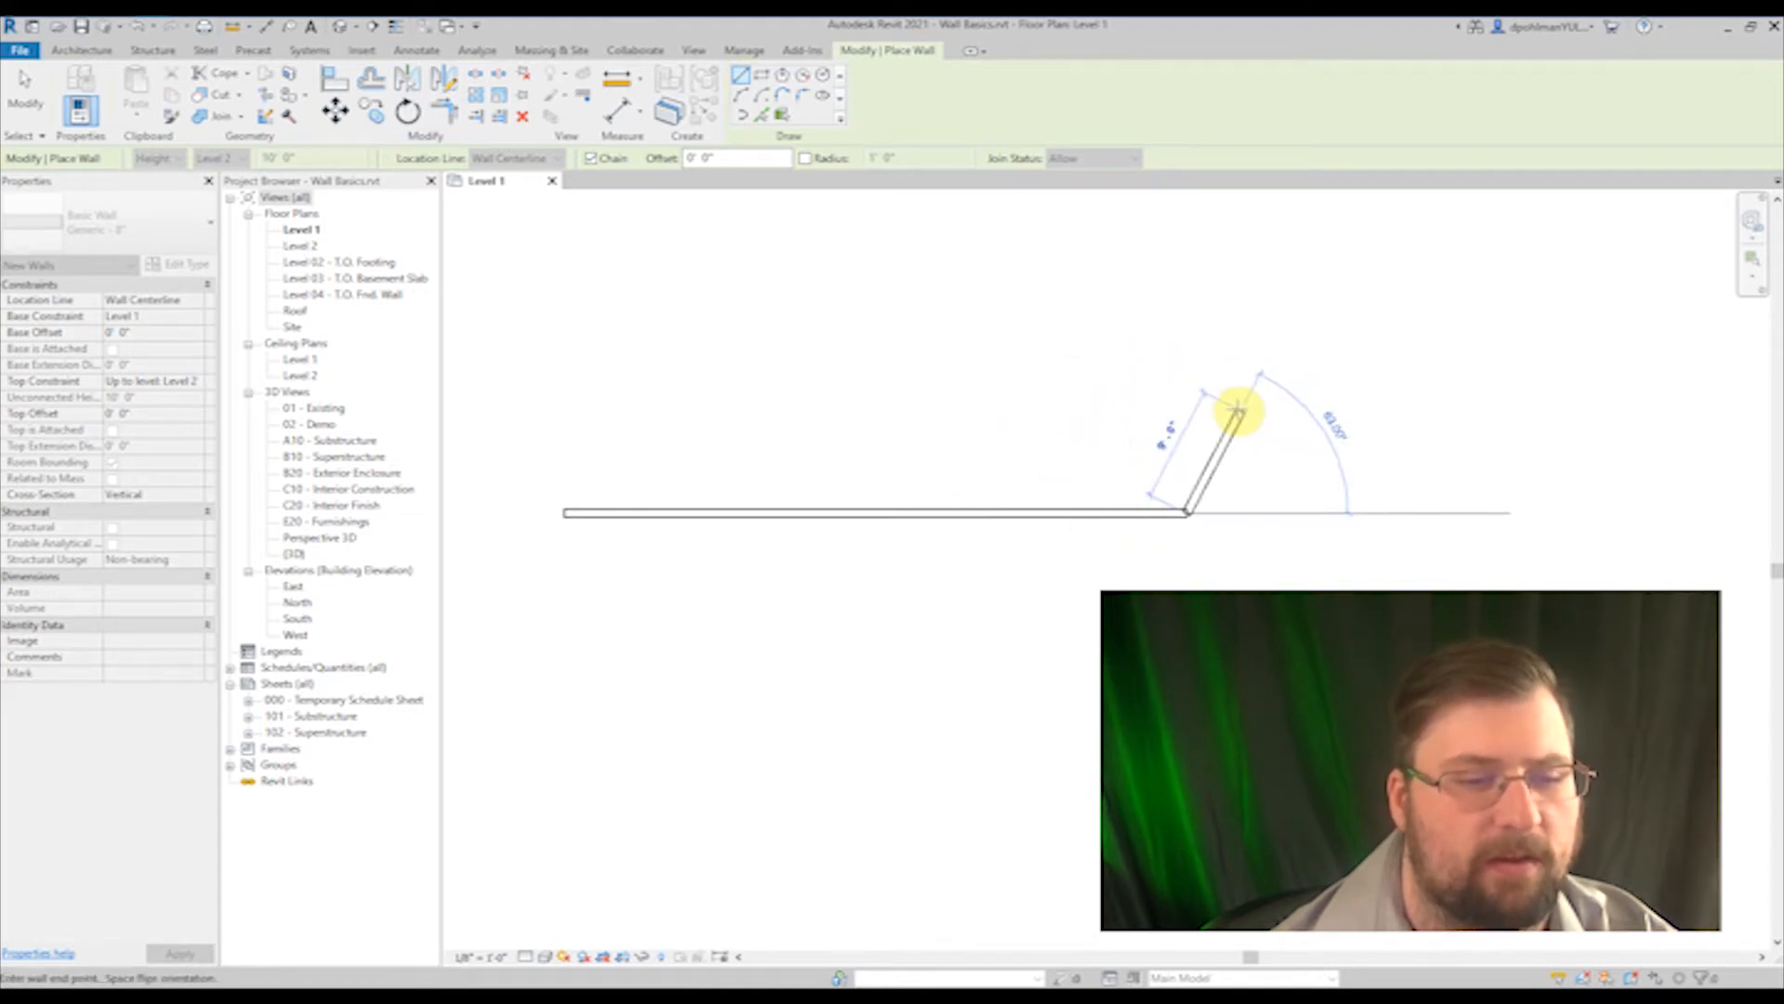
pyautogui.press('Escape')
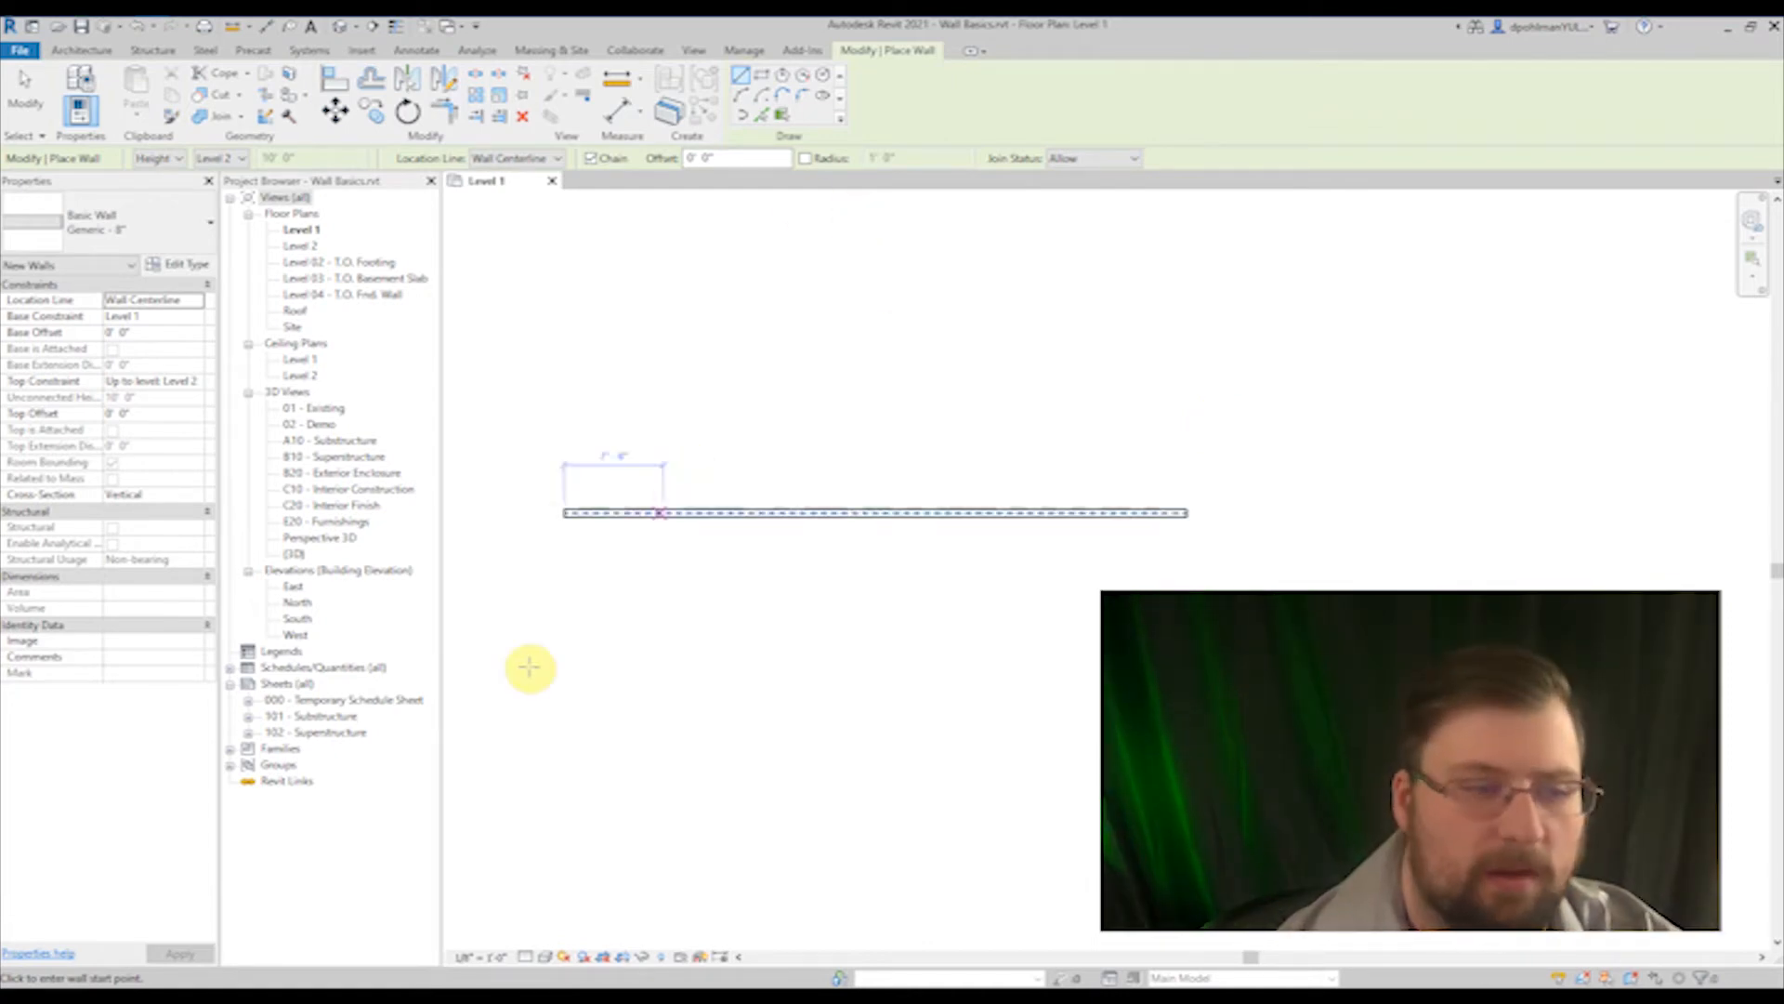
# Step: Start a second wall below the first one, aligned with its west end
pyautogui.click(564, 597)
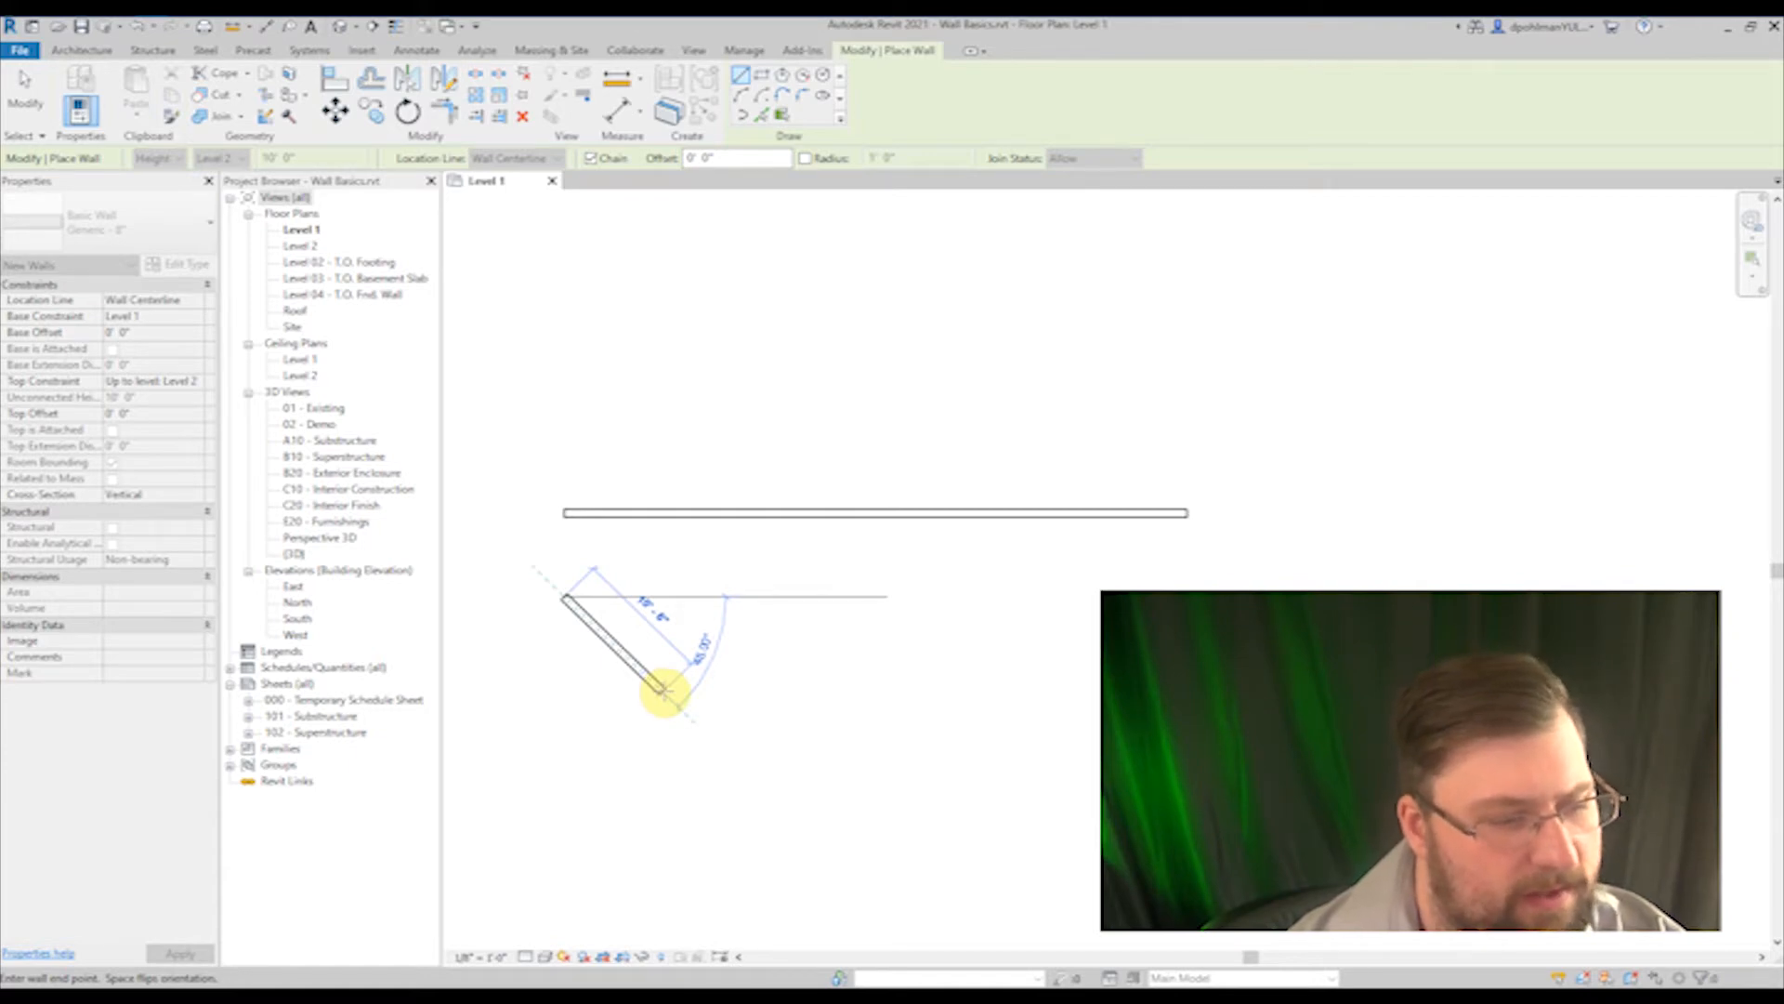
pyautogui.scroll(5, 662, 690)
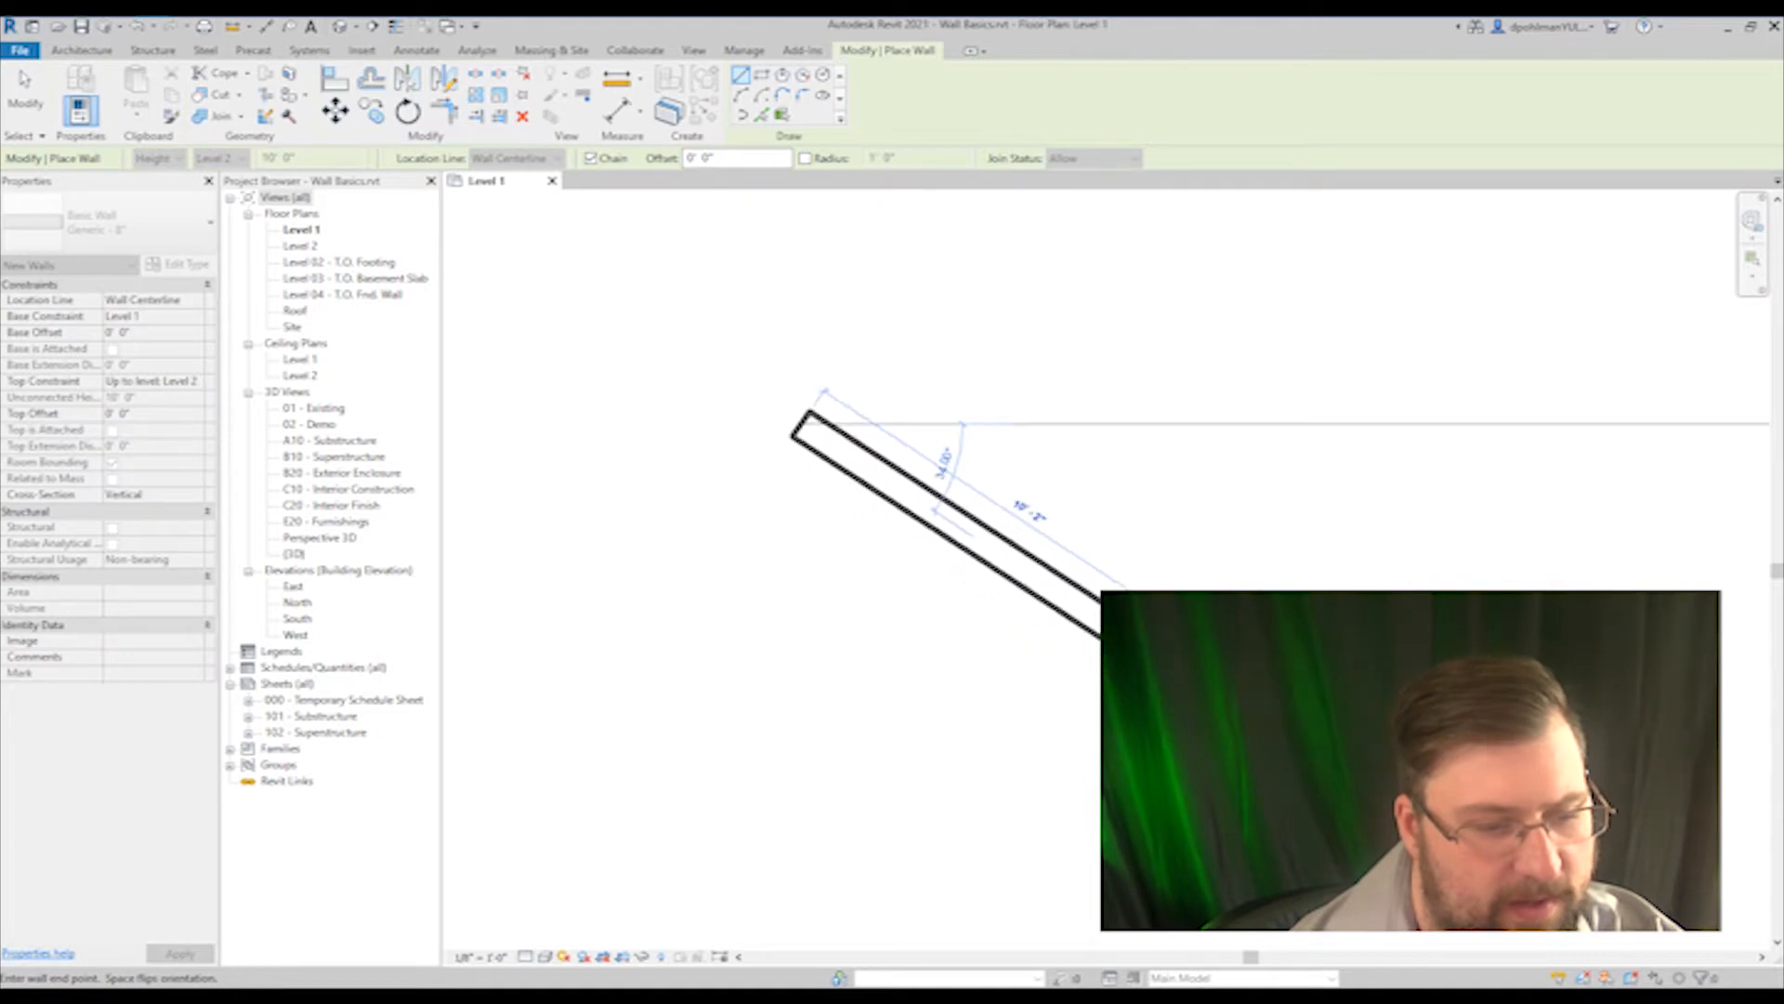
pyautogui.moveTo(1028, 729); pyautogui.dragTo(885, 792, button='middle')
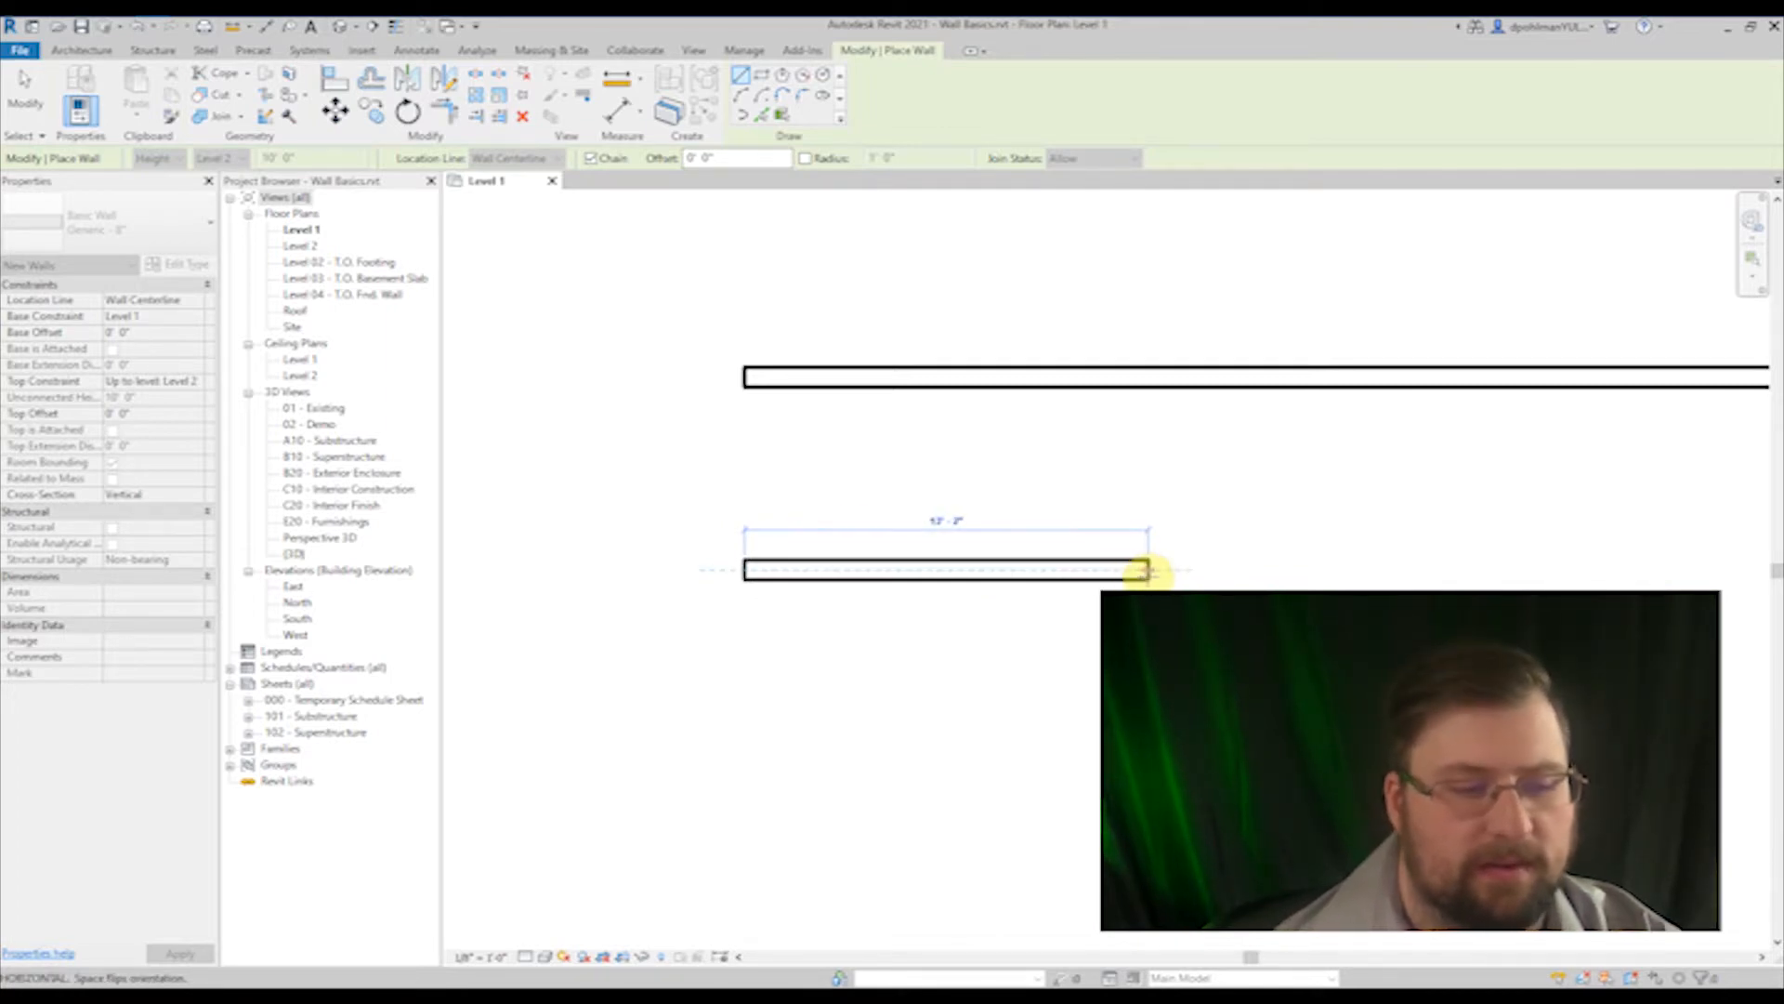
pyautogui.moveTo(1164, 576); pyautogui.dragTo(1092, 580, button='middle')
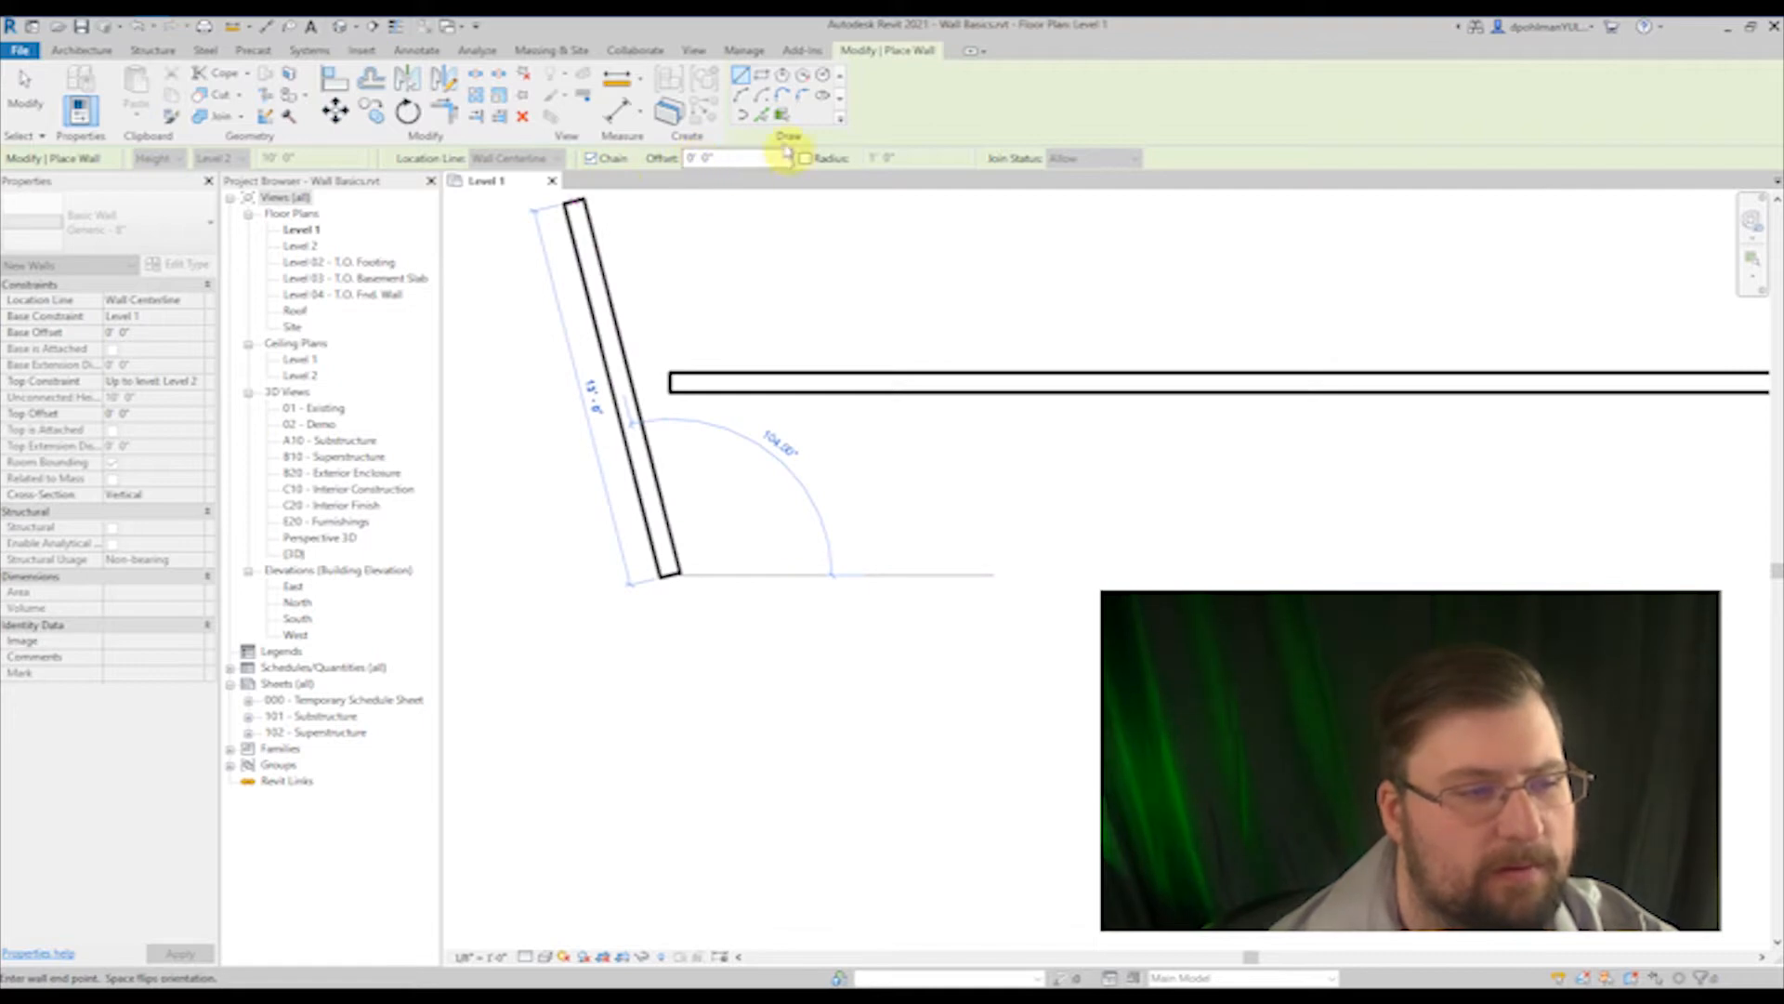
# Step: Try an offset of 1 for the wall being drawn
pyautogui.click(728, 158)
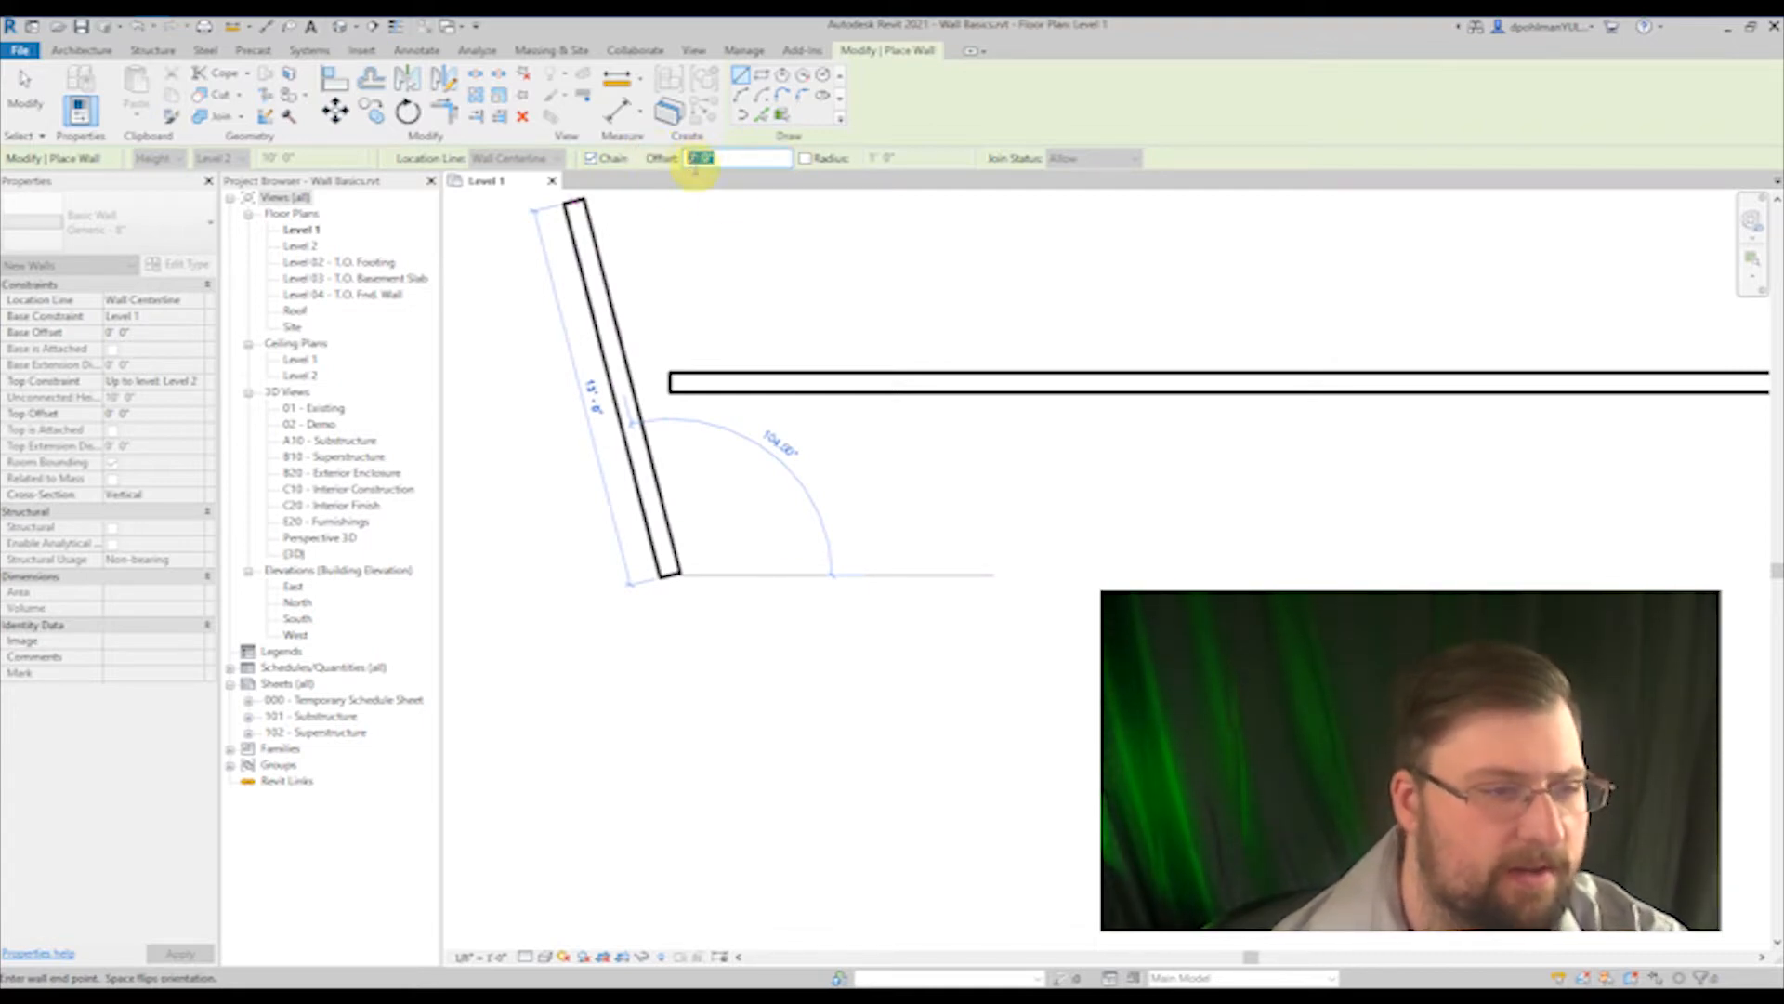
pyautogui.write('1')
pyautogui.press('Return')
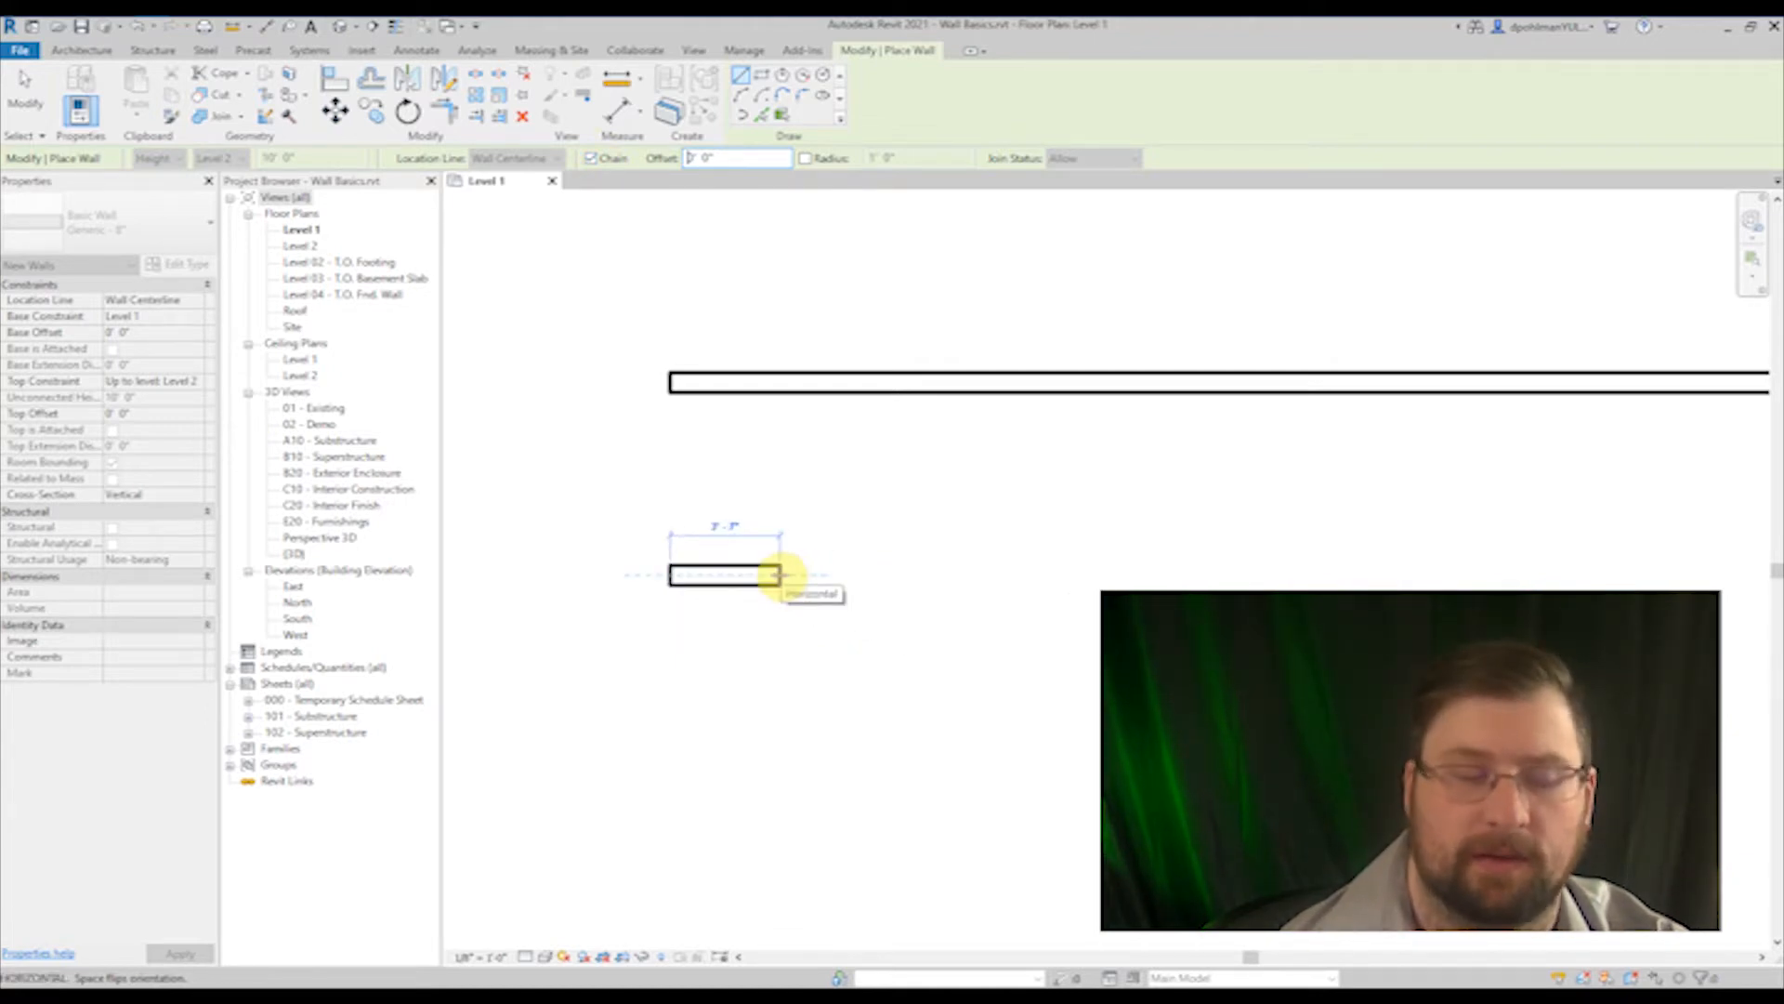
# Step: Draw five chained wall segments in a zigzag below the long wall, starting with a horizontal one about 3'-7" long
pyautogui.click(778, 574)
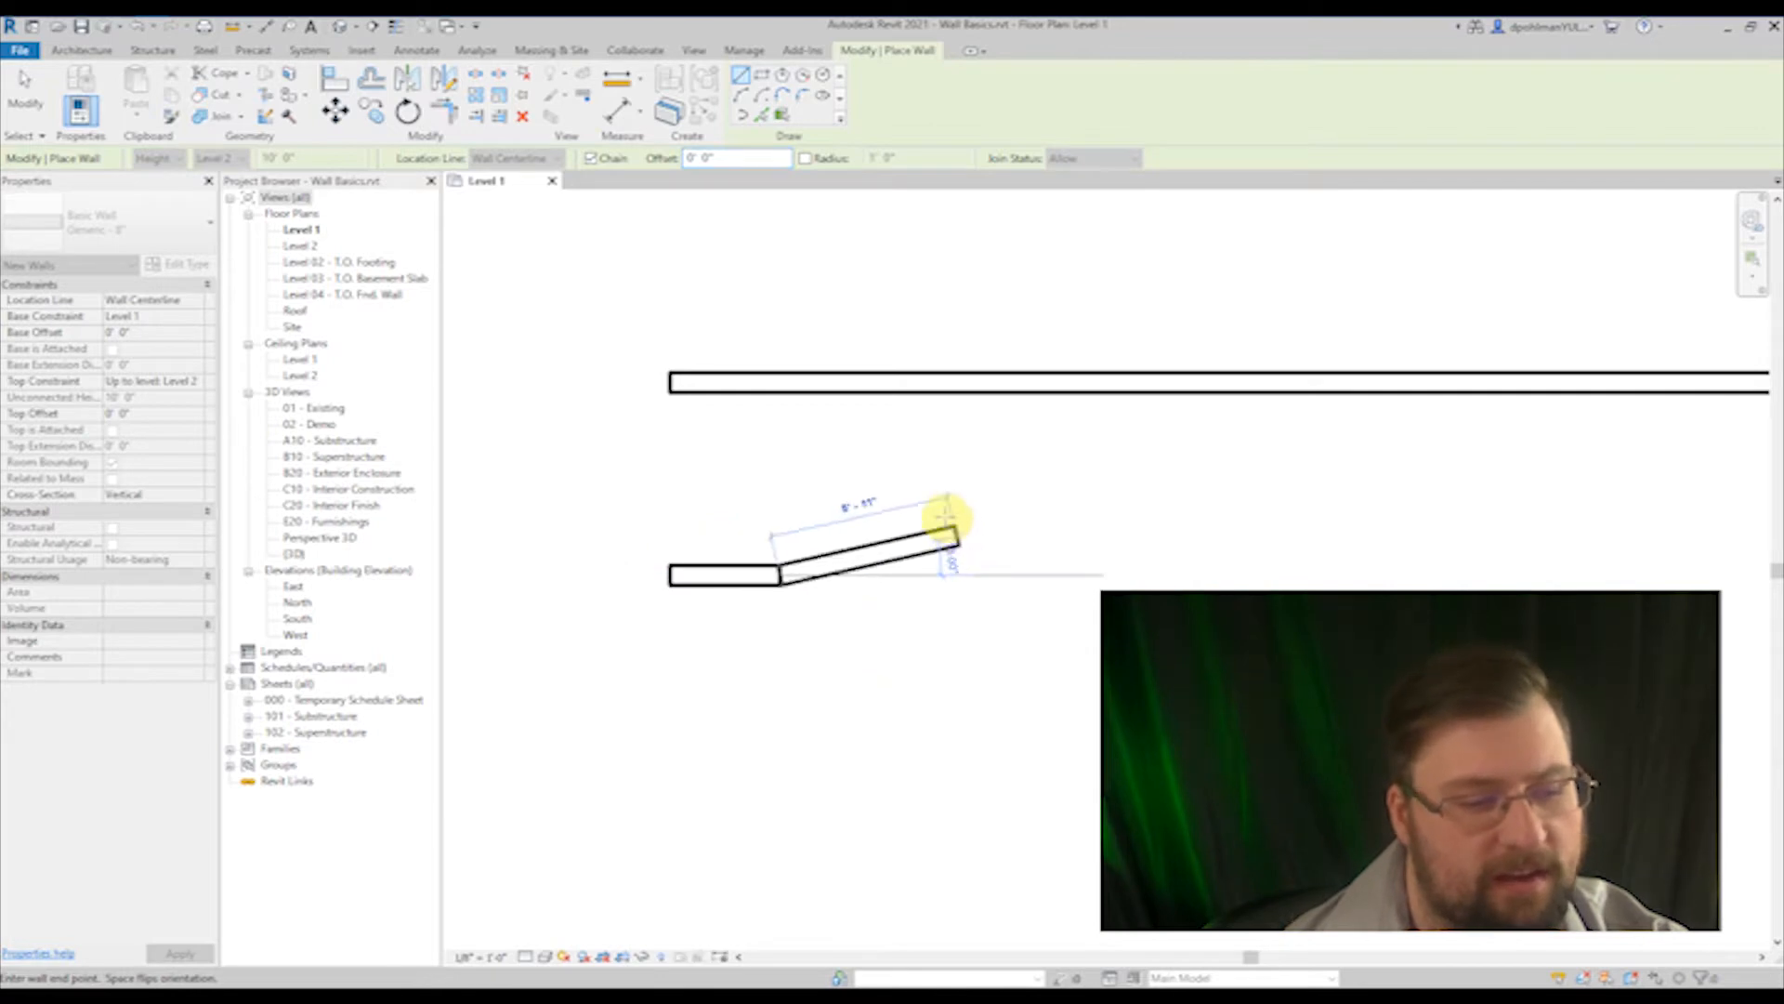
pyautogui.click(933, 521)
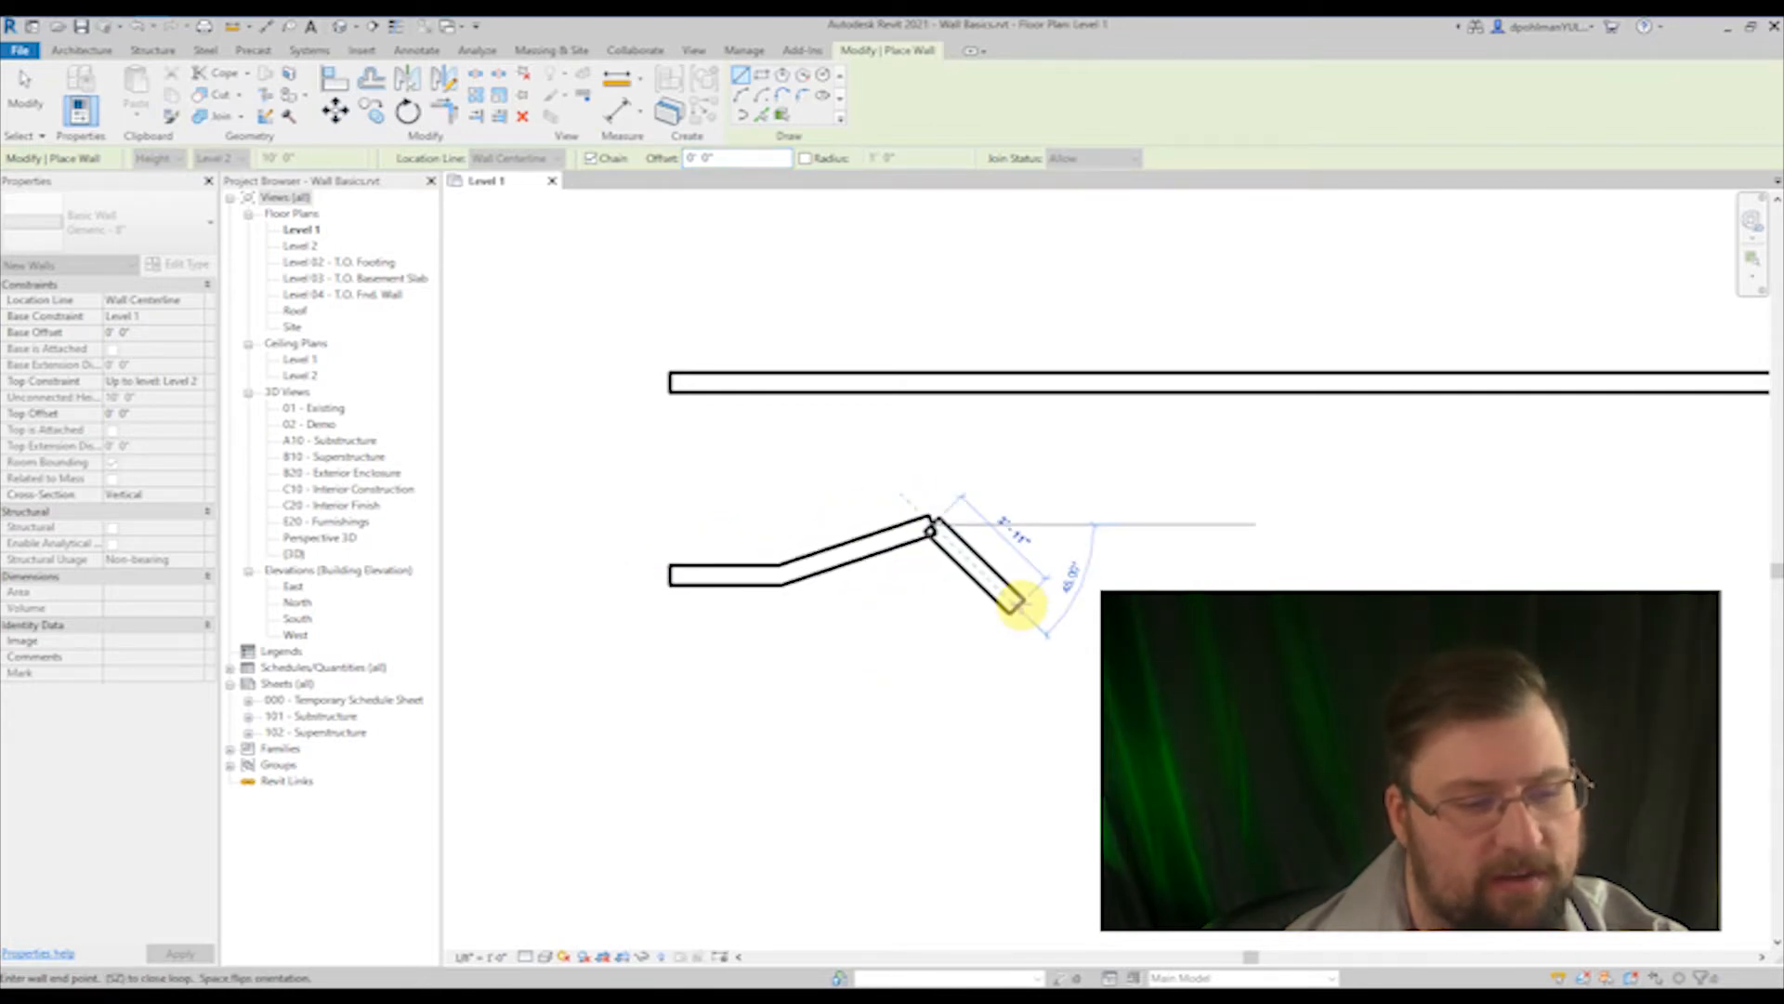
pyautogui.click(1018, 604)
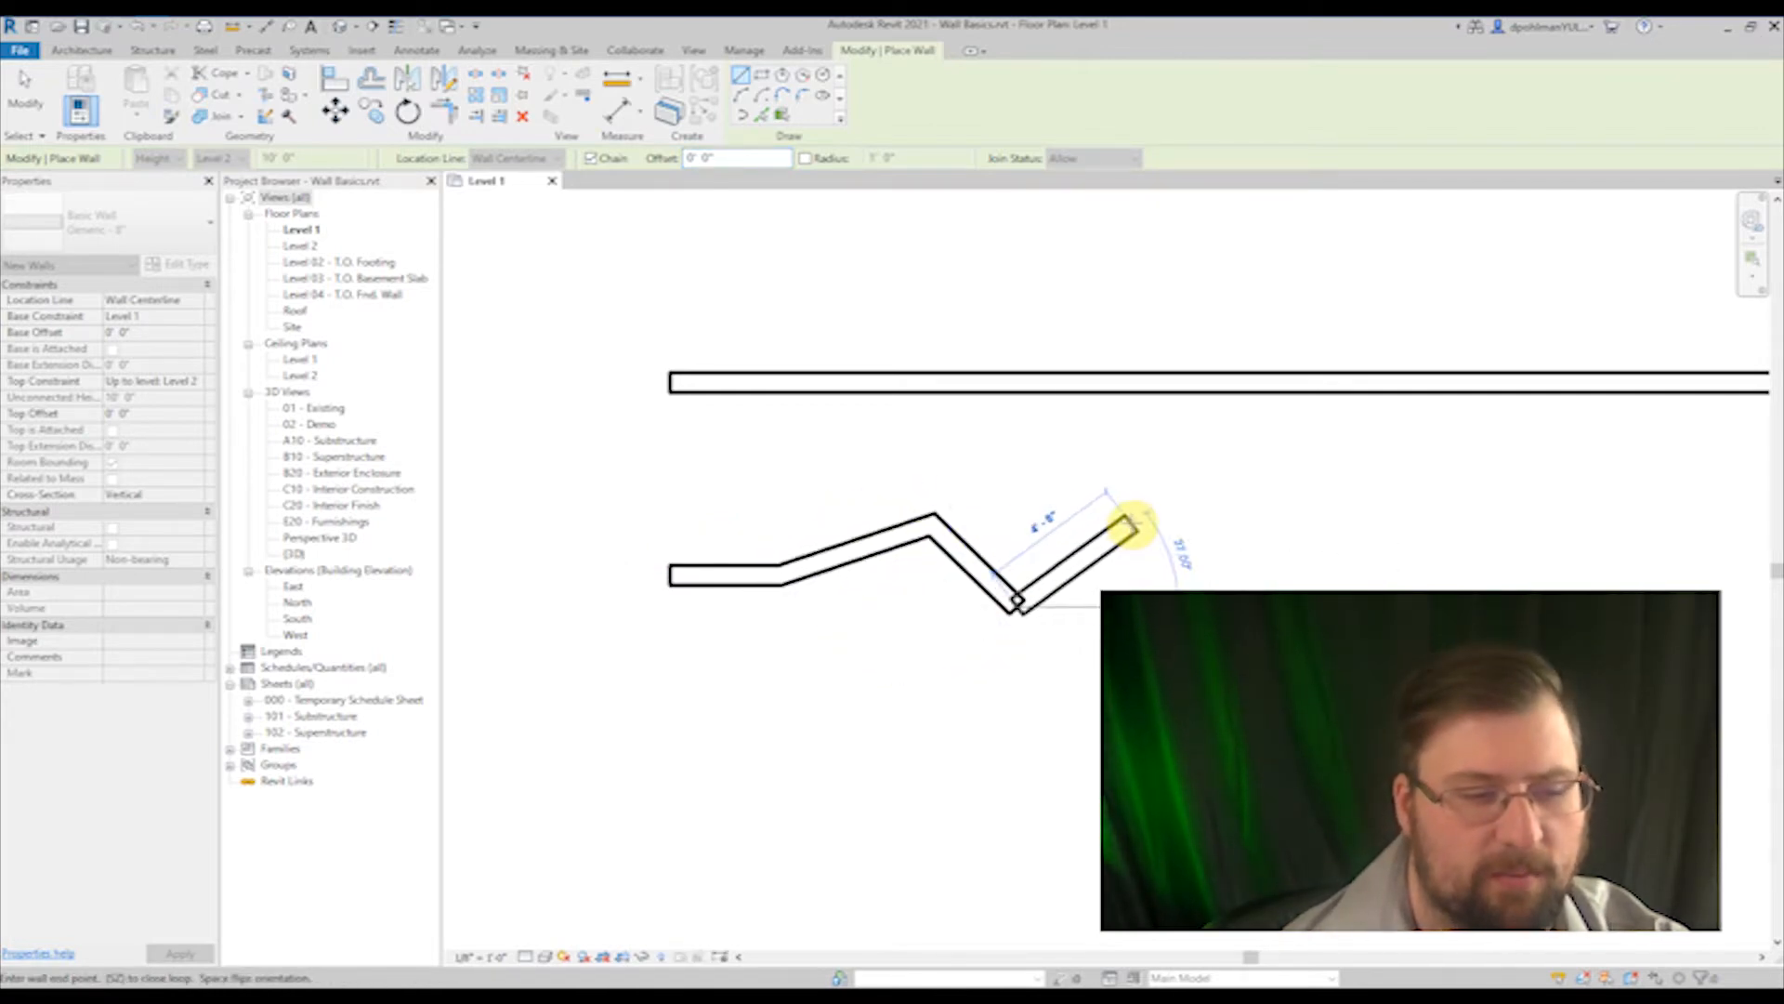
pyautogui.click(1127, 516)
pyautogui.click(1228, 585)
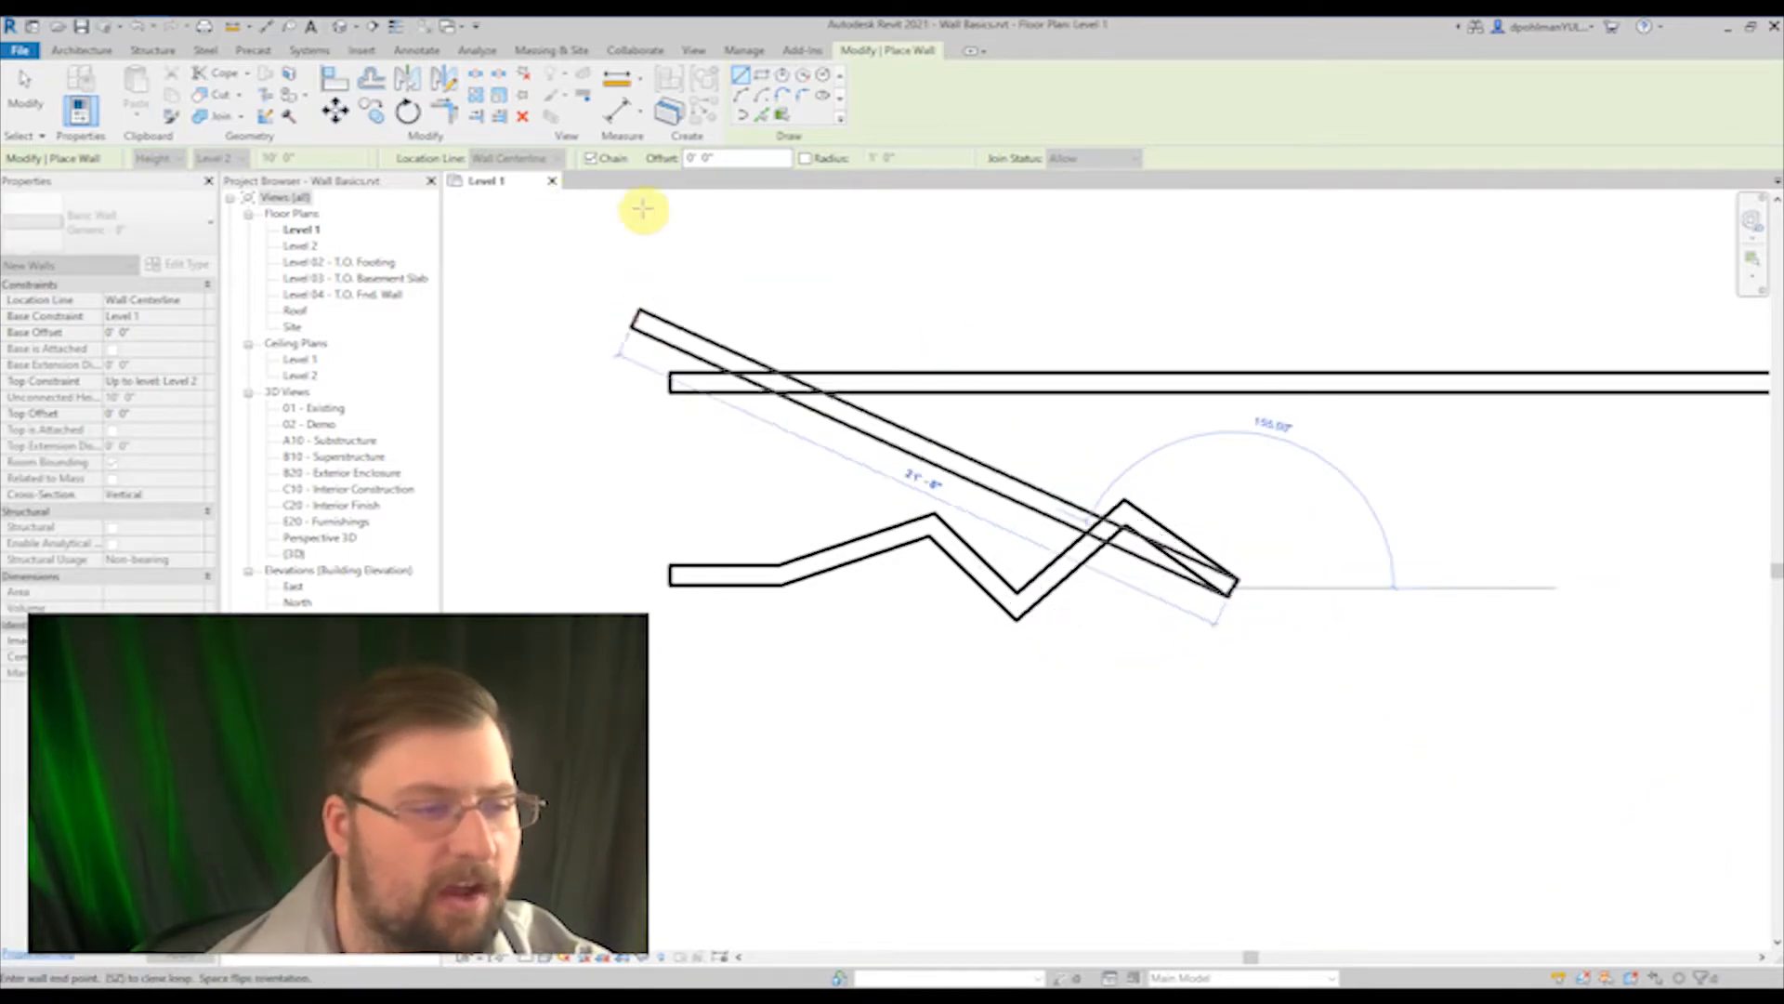
# Step: Turn off Chain, extend the zigzag with a horizontal segment about 5'-2" long, and draw two separate parallel walls of matching length below it
pyautogui.click(590, 160)
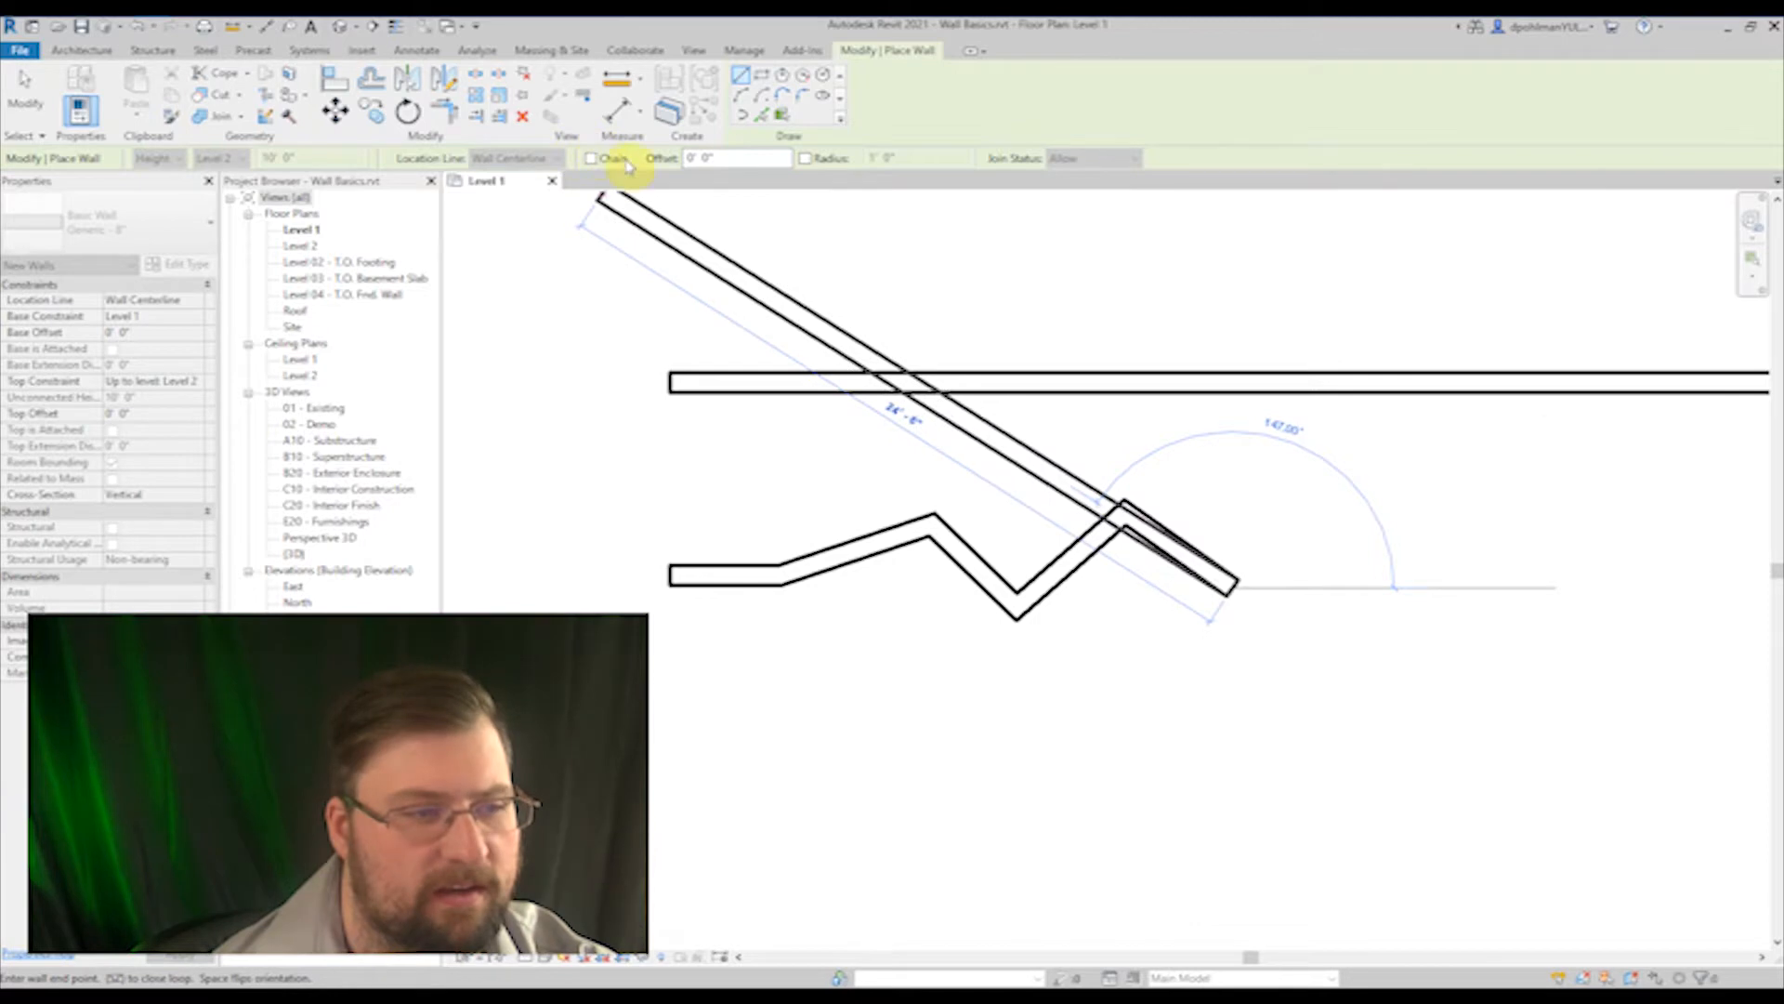
pyautogui.click(1389, 587)
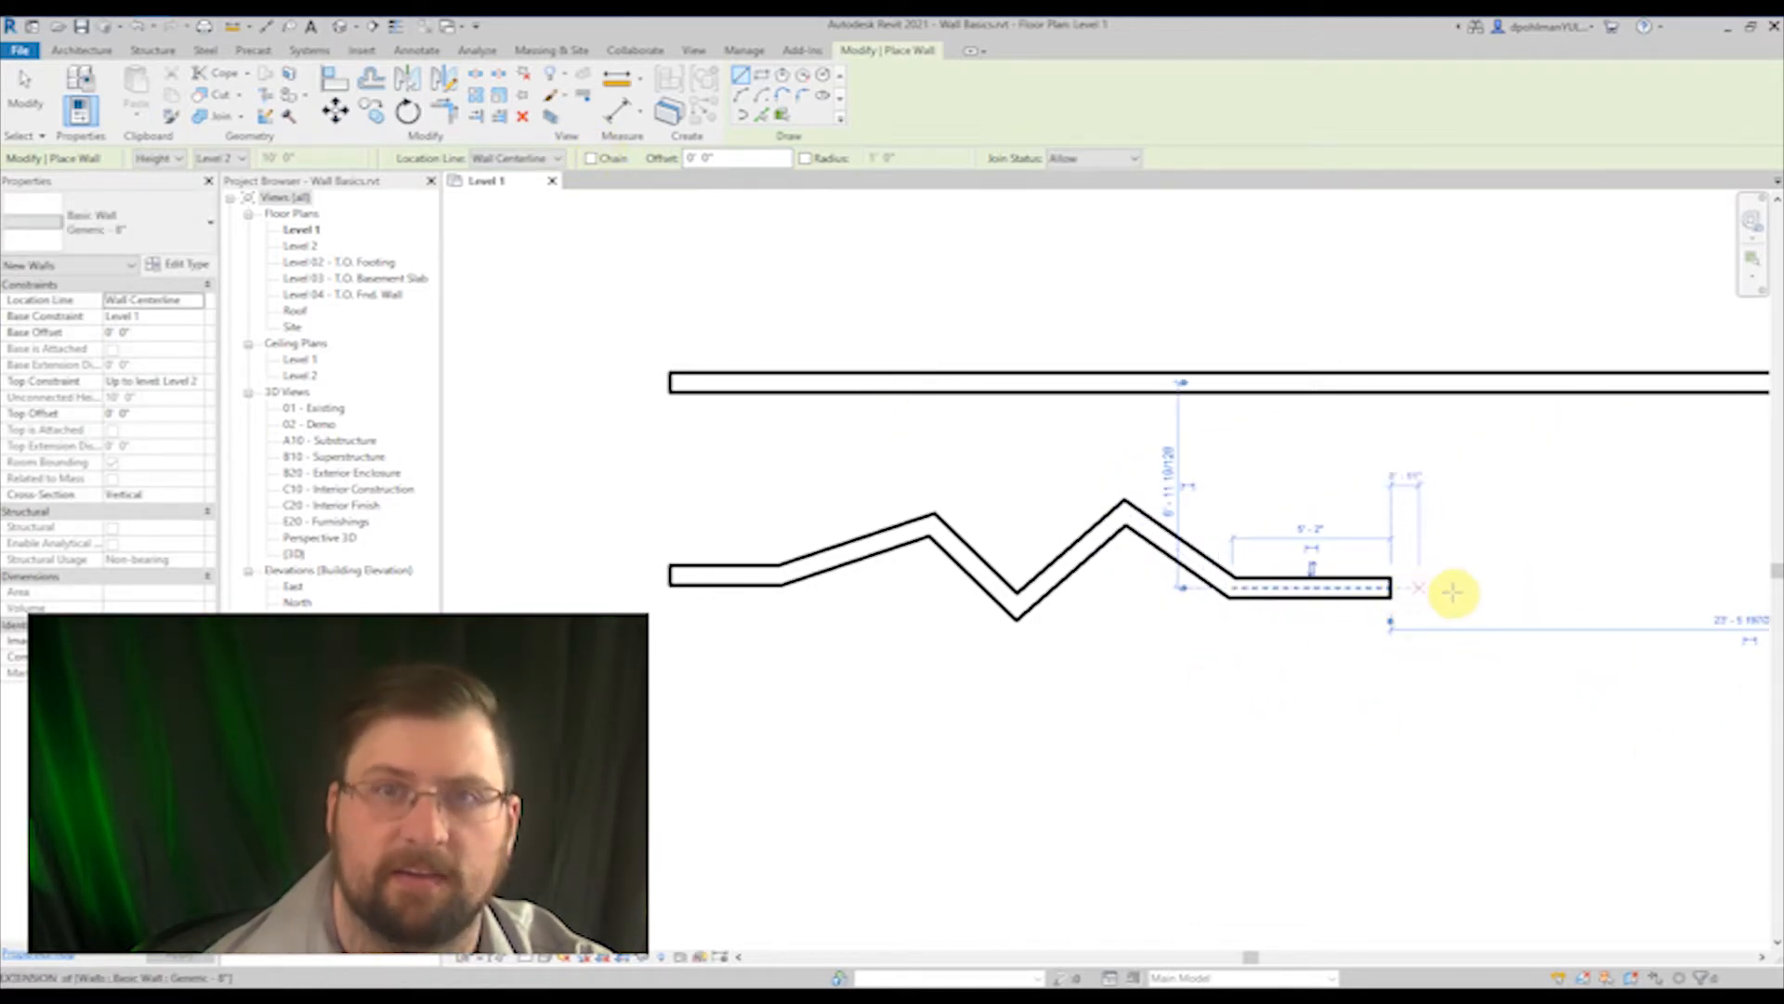
pyautogui.click(1229, 656)
pyautogui.click(1391, 657)
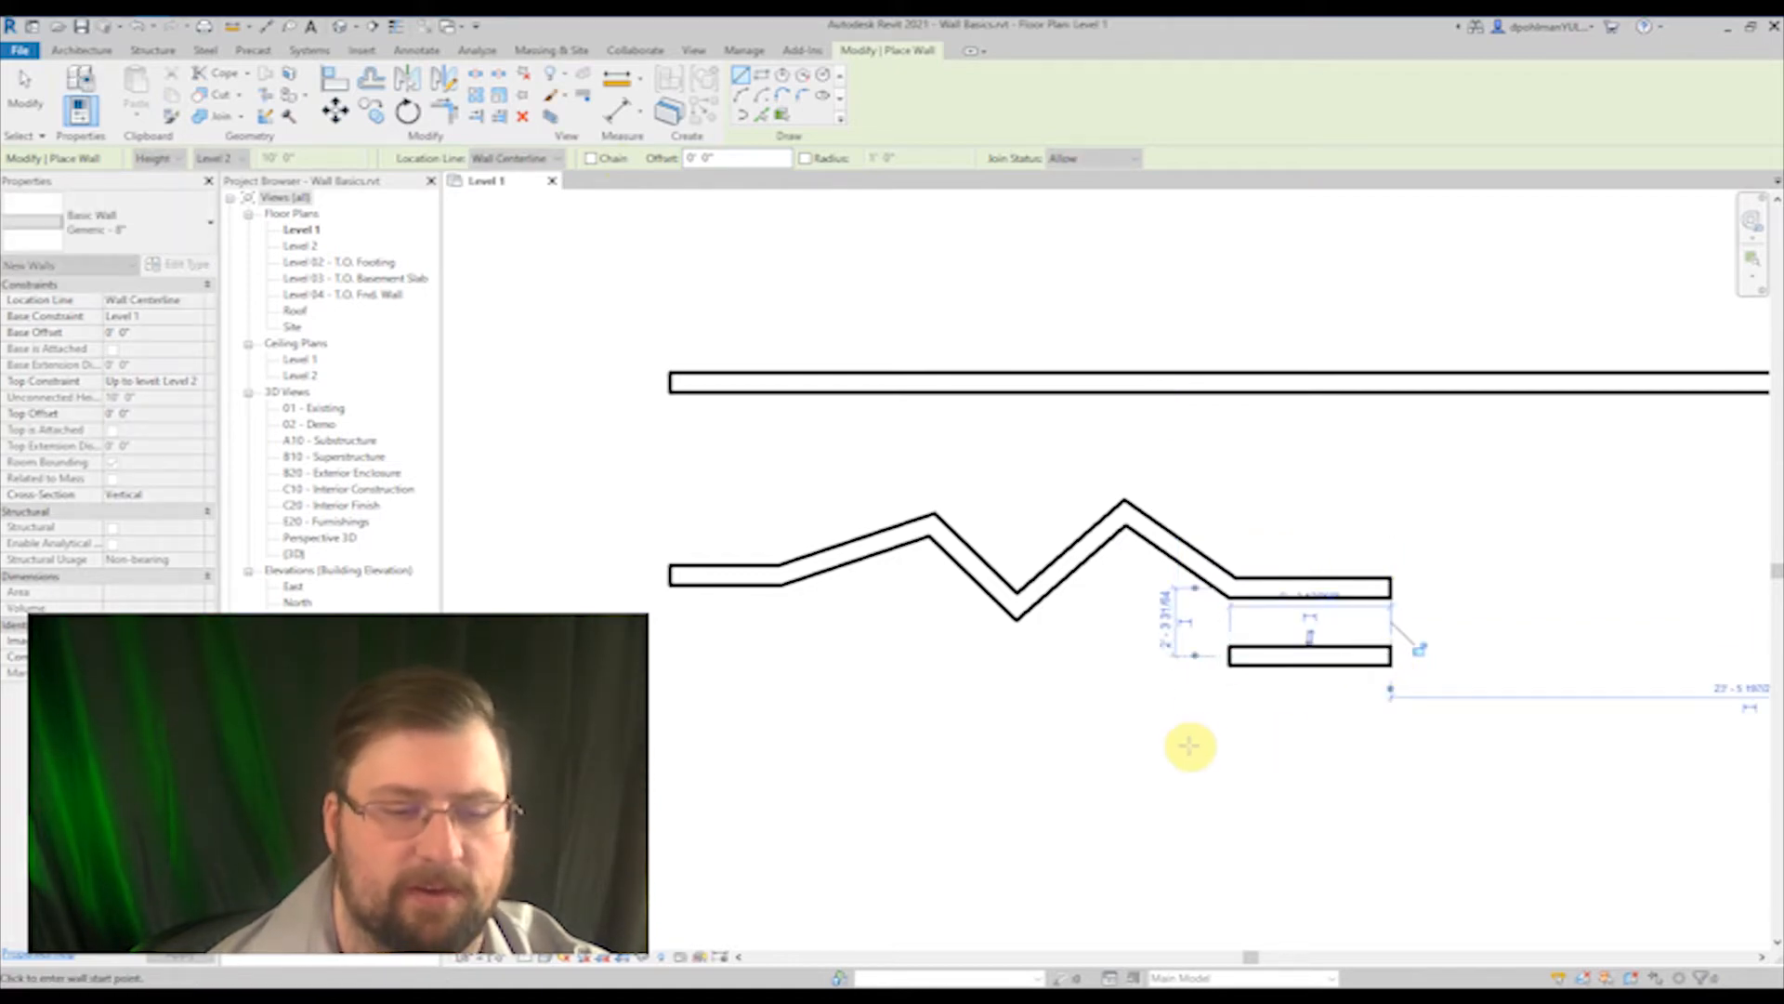
pyautogui.click(1228, 725)
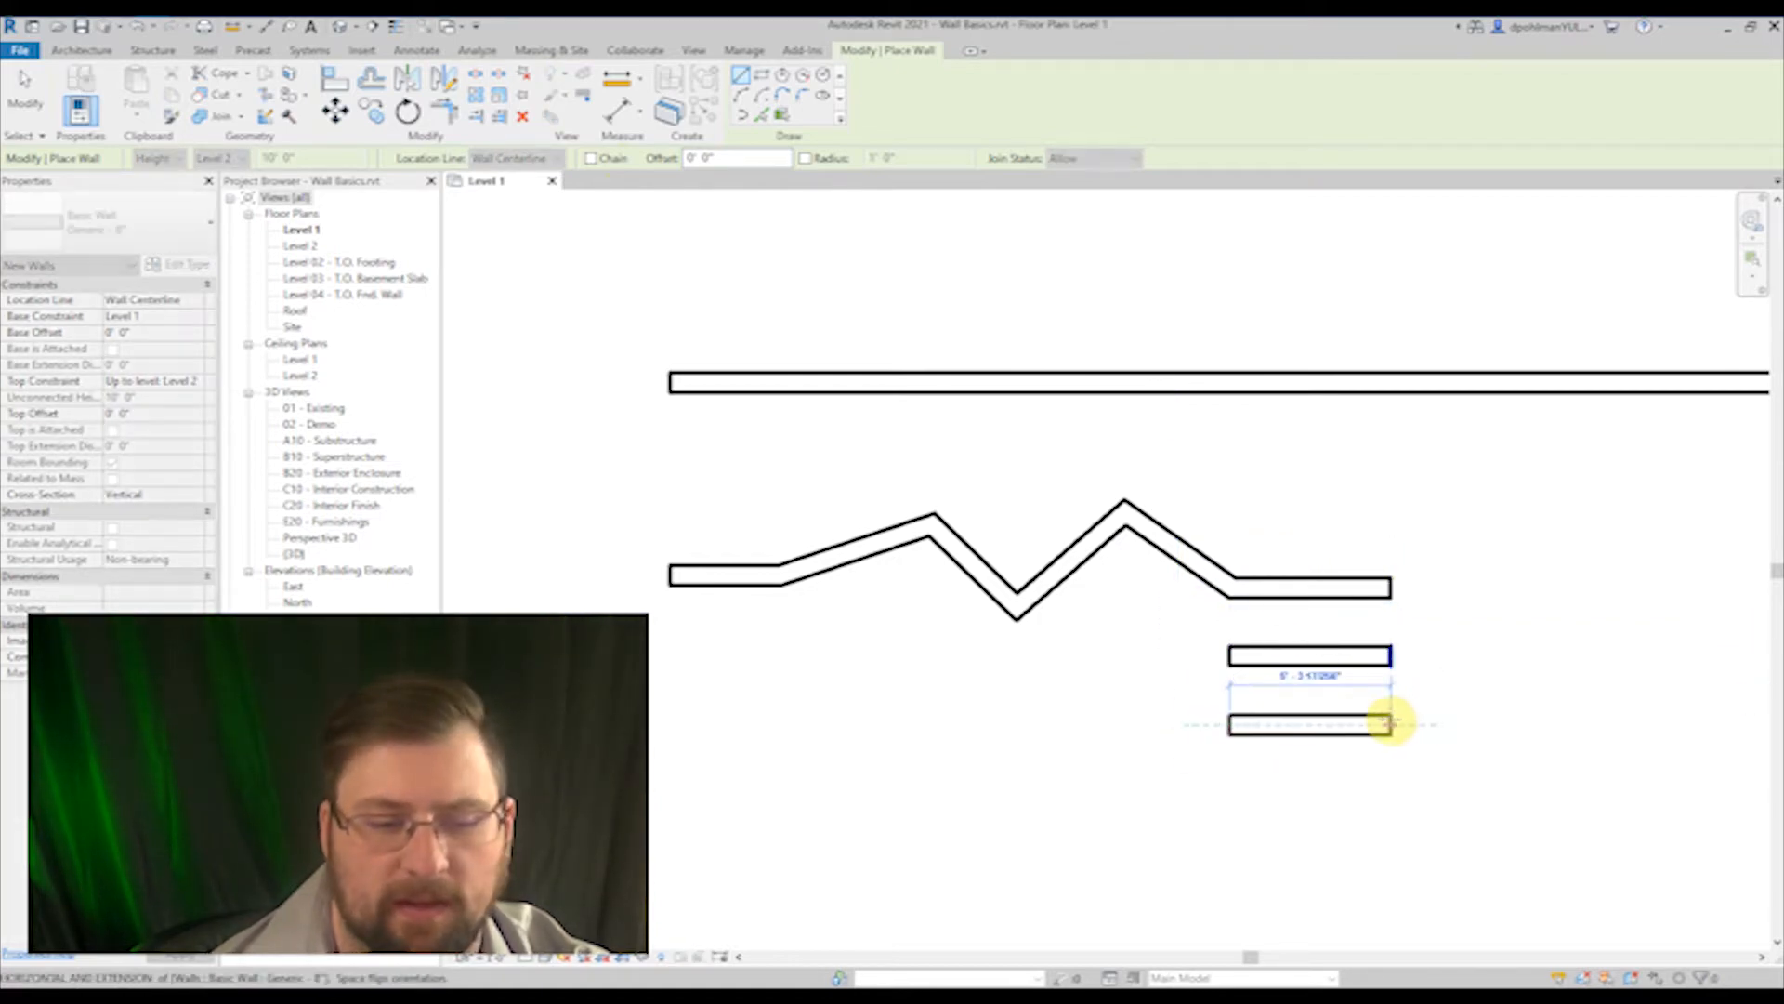
pyautogui.click(1391, 725)
# Step: Draw a rectangular wall enclosure about 15'-6" by 11'-6" below the zigzag, aligned with its west end
pyautogui.scroll(-3, 1316, 539)
pyautogui.moveTo(1335, 545)
pyautogui.mouseDown(button='middle')
pyautogui.moveTo(1155, 545)
pyautogui.moveTo(1093, 523)
pyautogui.mouseUp(button='middle')
pyautogui.scroll(1, 1093, 522)
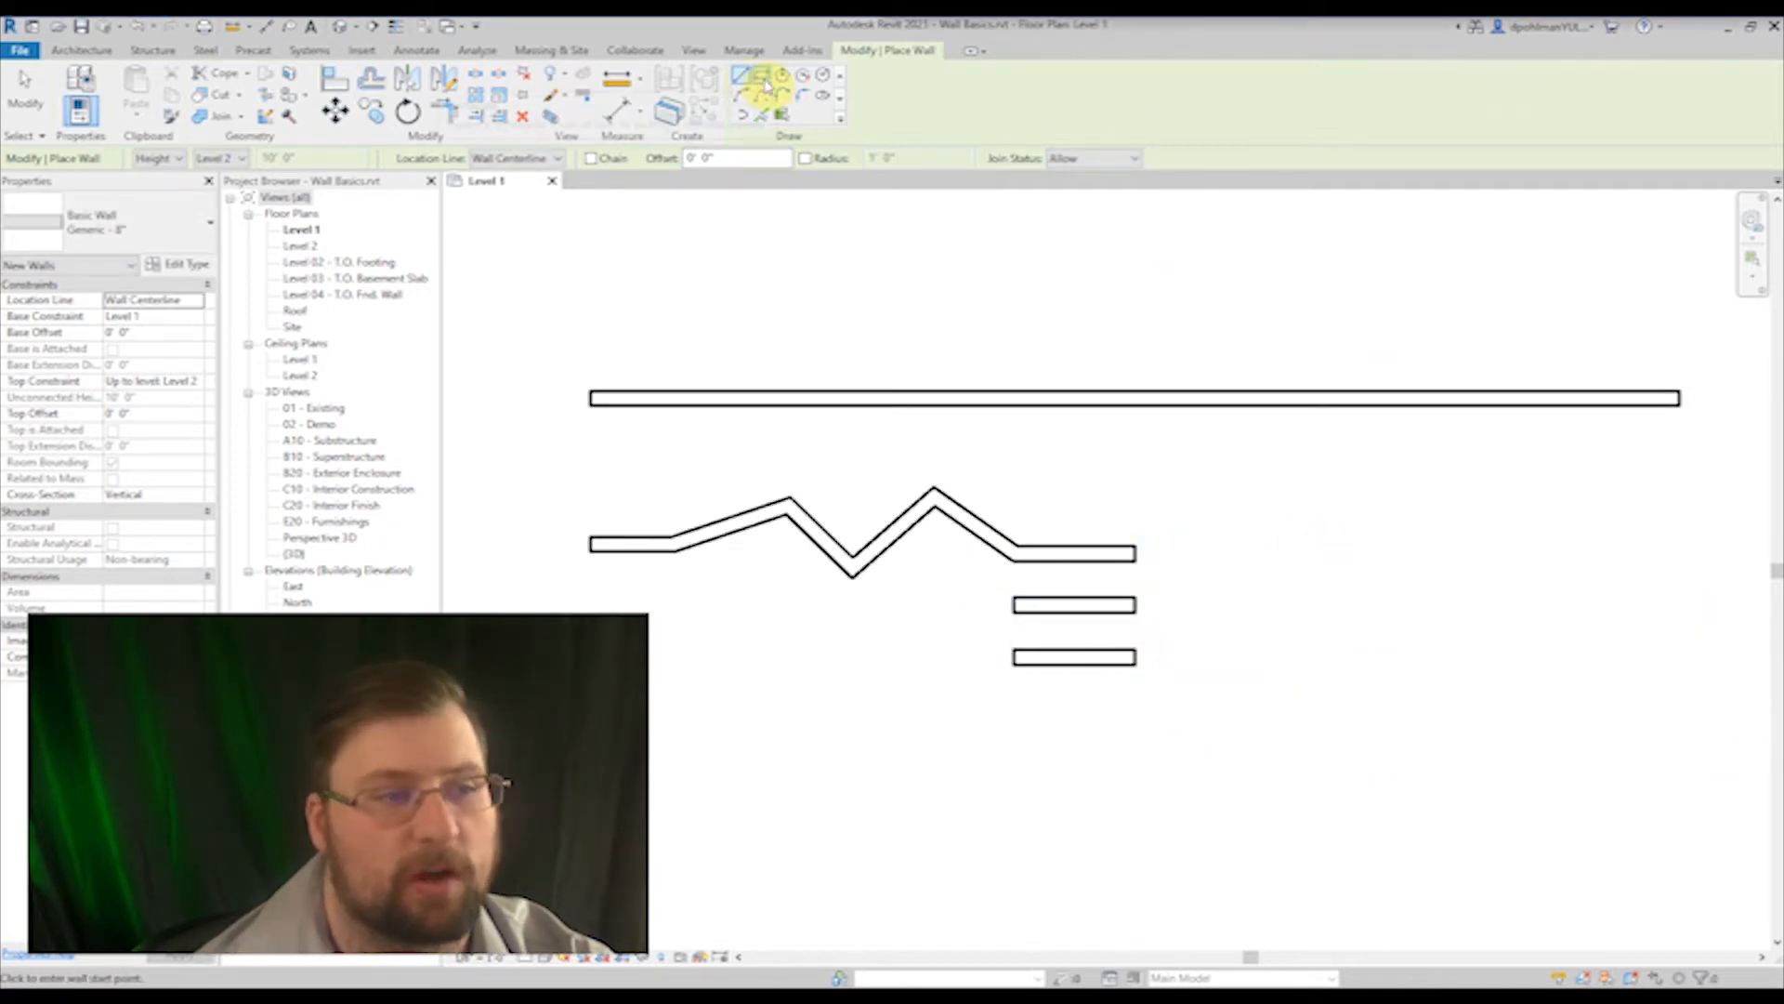
pyautogui.click(762, 80)
pyautogui.scroll(-3, 874, 398)
pyautogui.moveTo(903, 626); pyautogui.dragTo(835, 556, button='middle')
pyautogui.scroll(2, 835, 474)
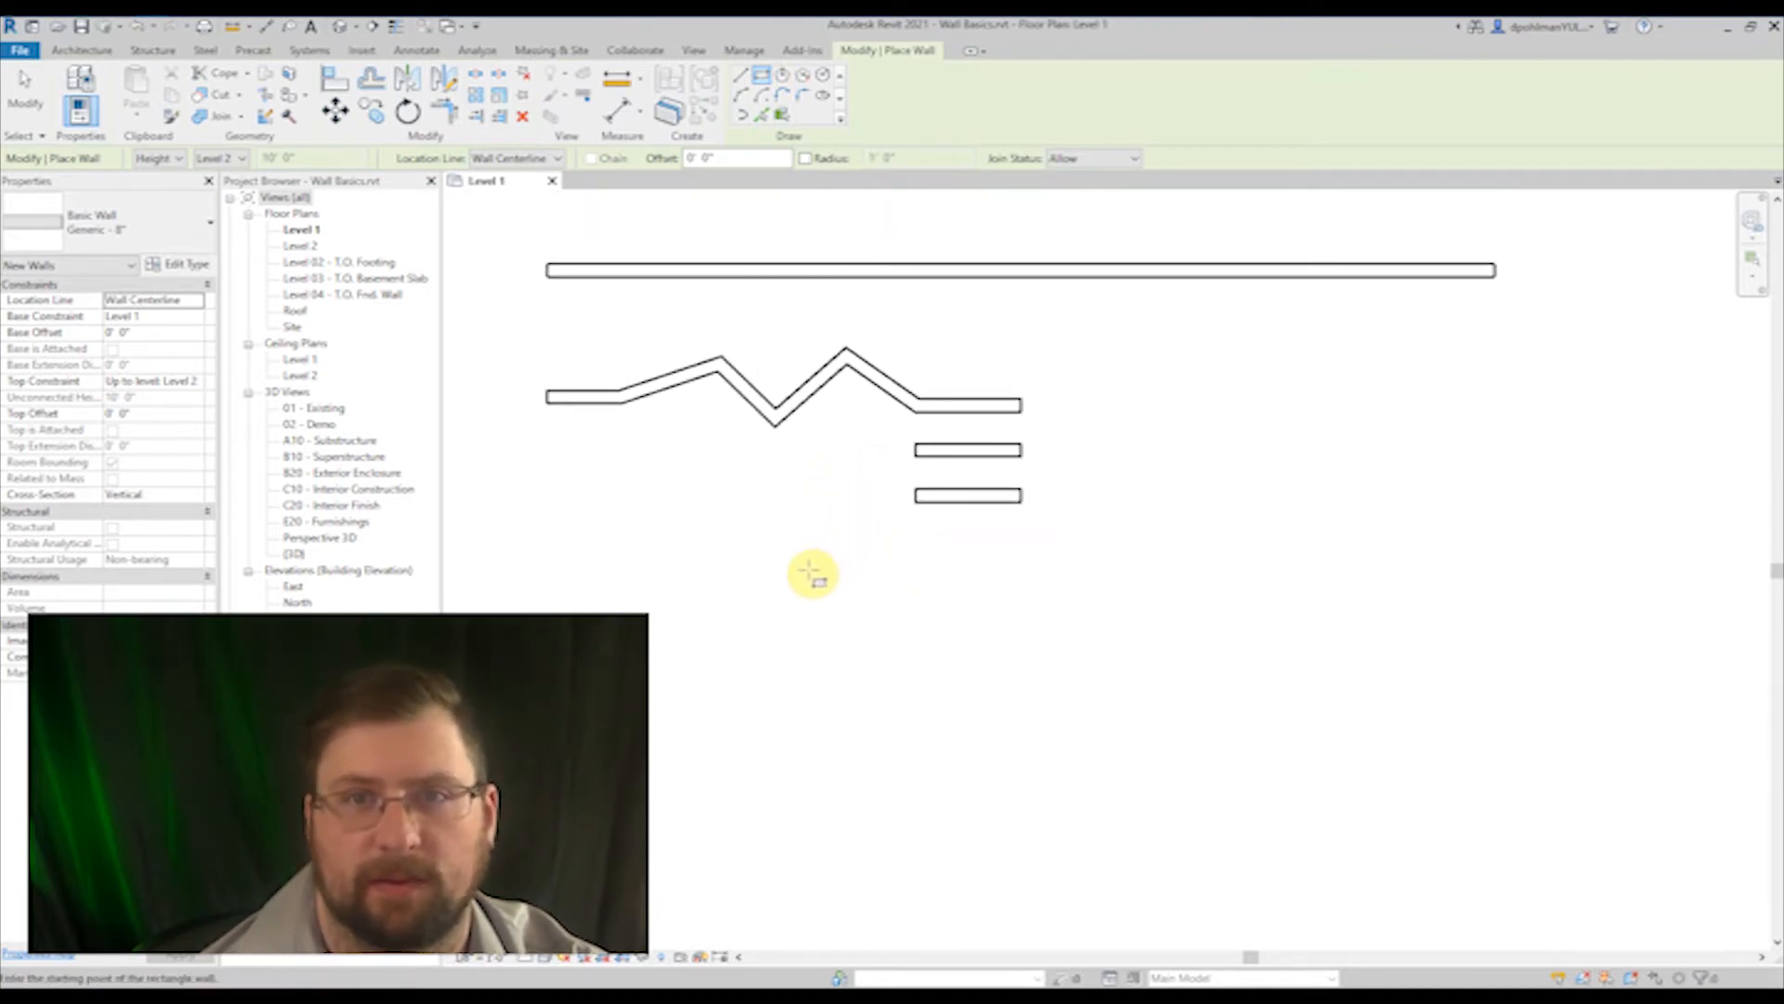
pyautogui.click(549, 562)
pyautogui.scroll(-1, 725, 650)
pyautogui.moveTo(725, 650); pyautogui.dragTo(838, 622, button='middle')
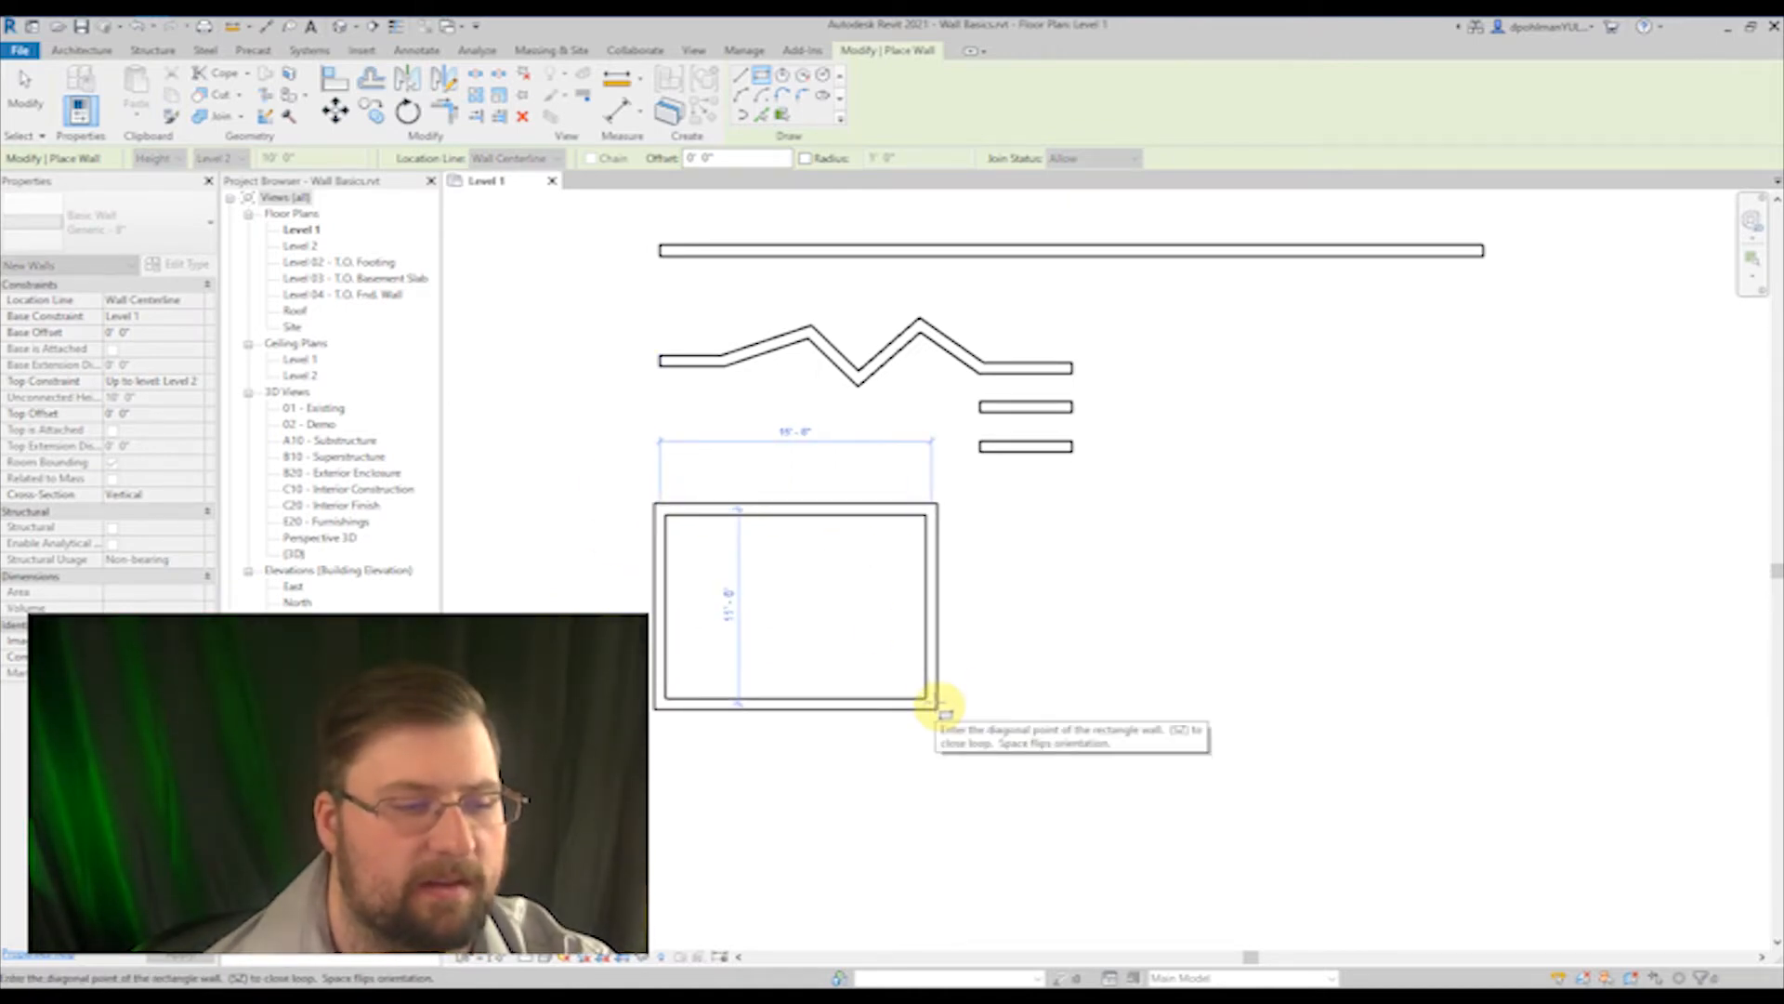
pyautogui.click(934, 704)
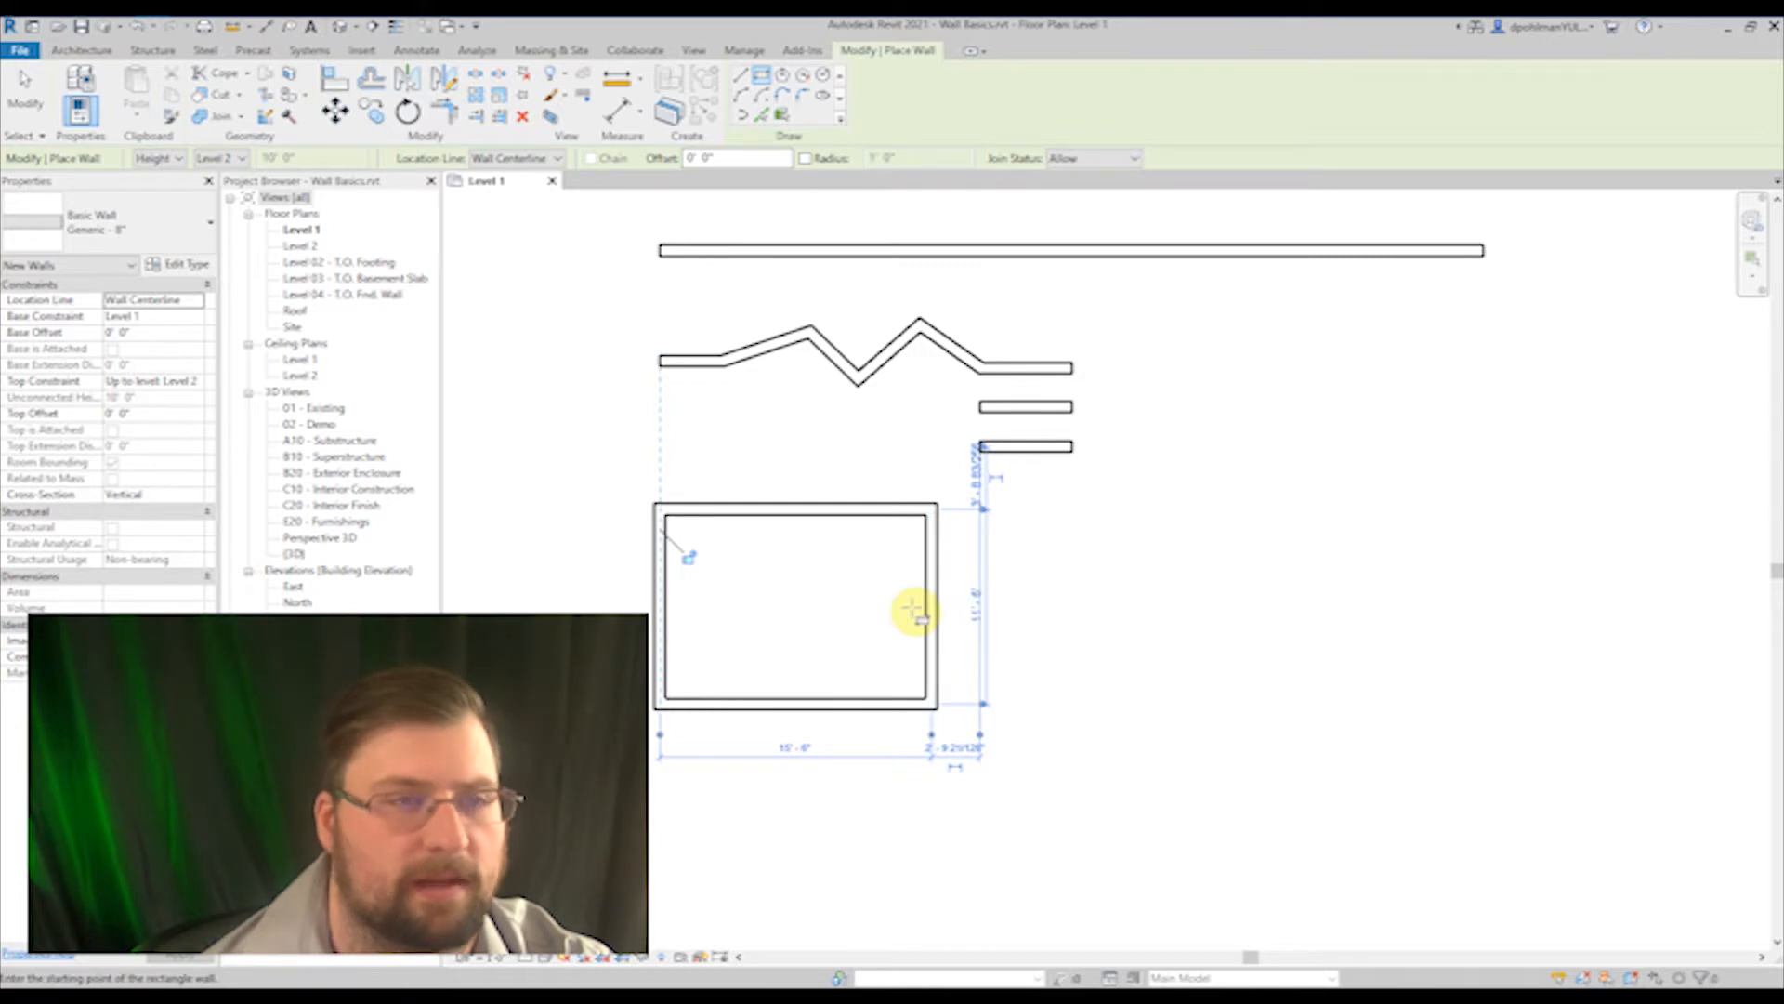
# Step: Draw a five-sided inscribed polygon of walls with a radius of about 8' beside the rectangular enclosure
pyautogui.scroll(-1, 962, 602)
pyautogui.moveTo(1011, 587); pyautogui.dragTo(908, 570, button='middle')
pyautogui.scroll(2, 879, 386)
pyautogui.moveTo(890, 395); pyautogui.dragTo(953, 417, button='middle')
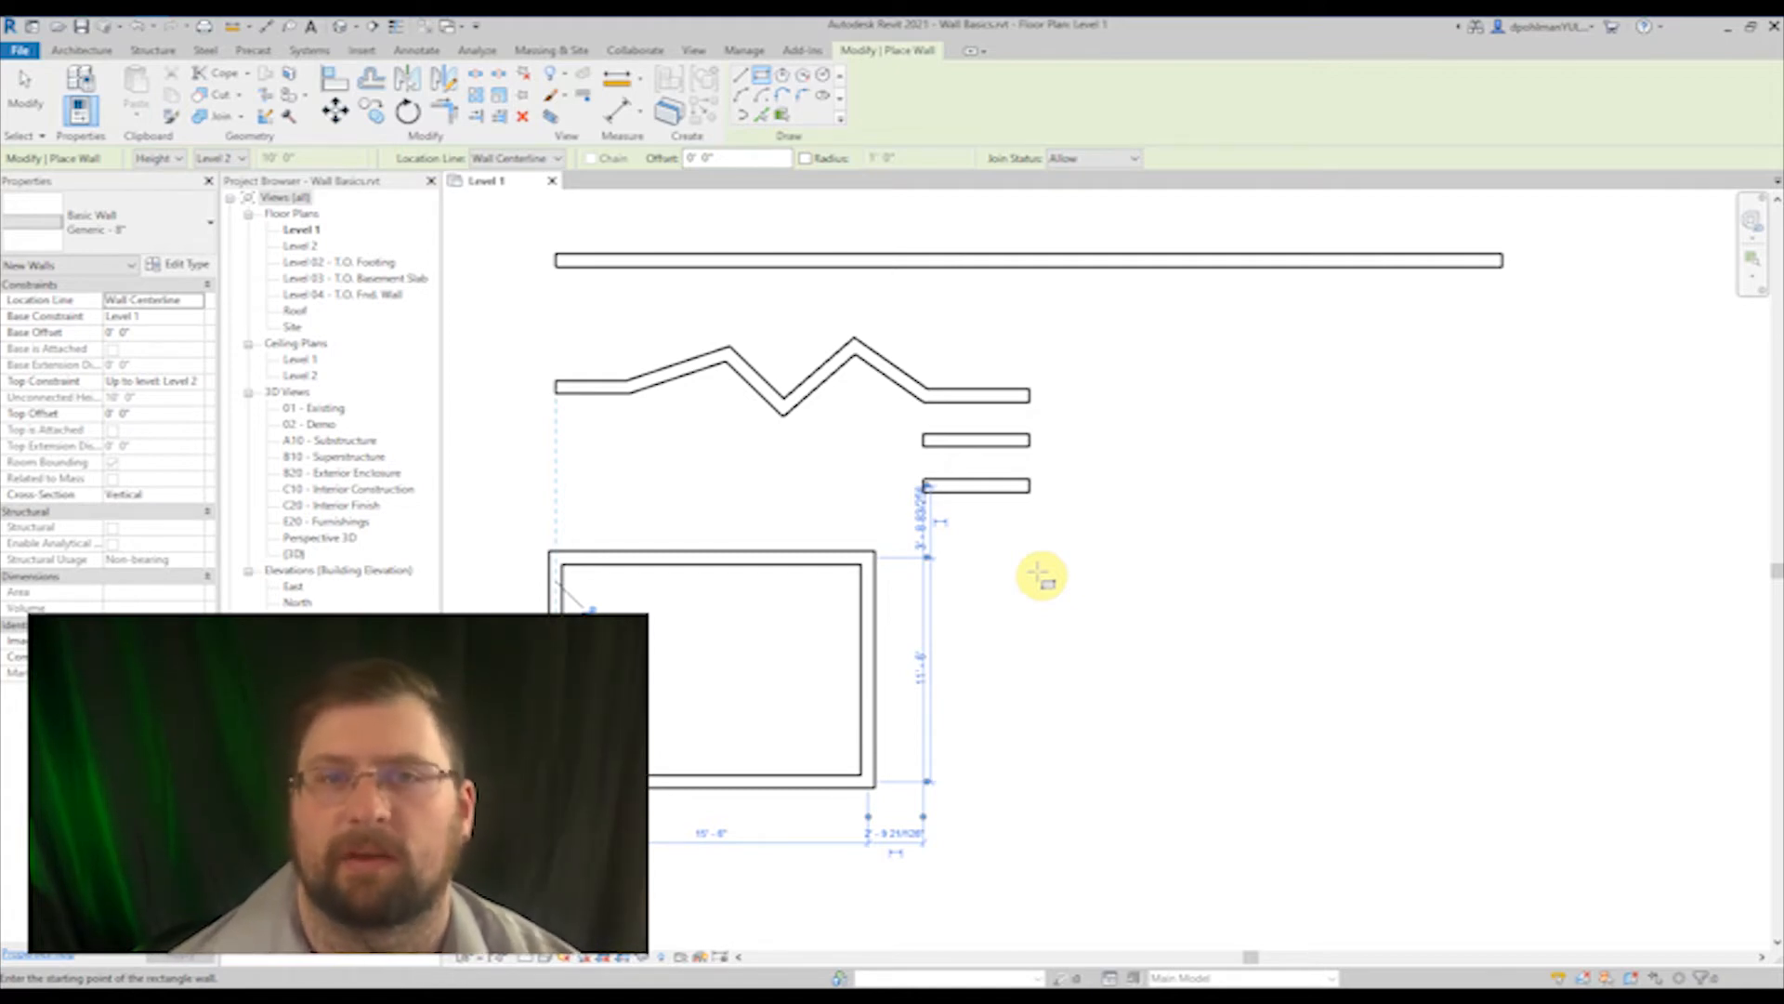
pyautogui.moveTo(1038, 572); pyautogui.dragTo(1015, 562, button='middle')
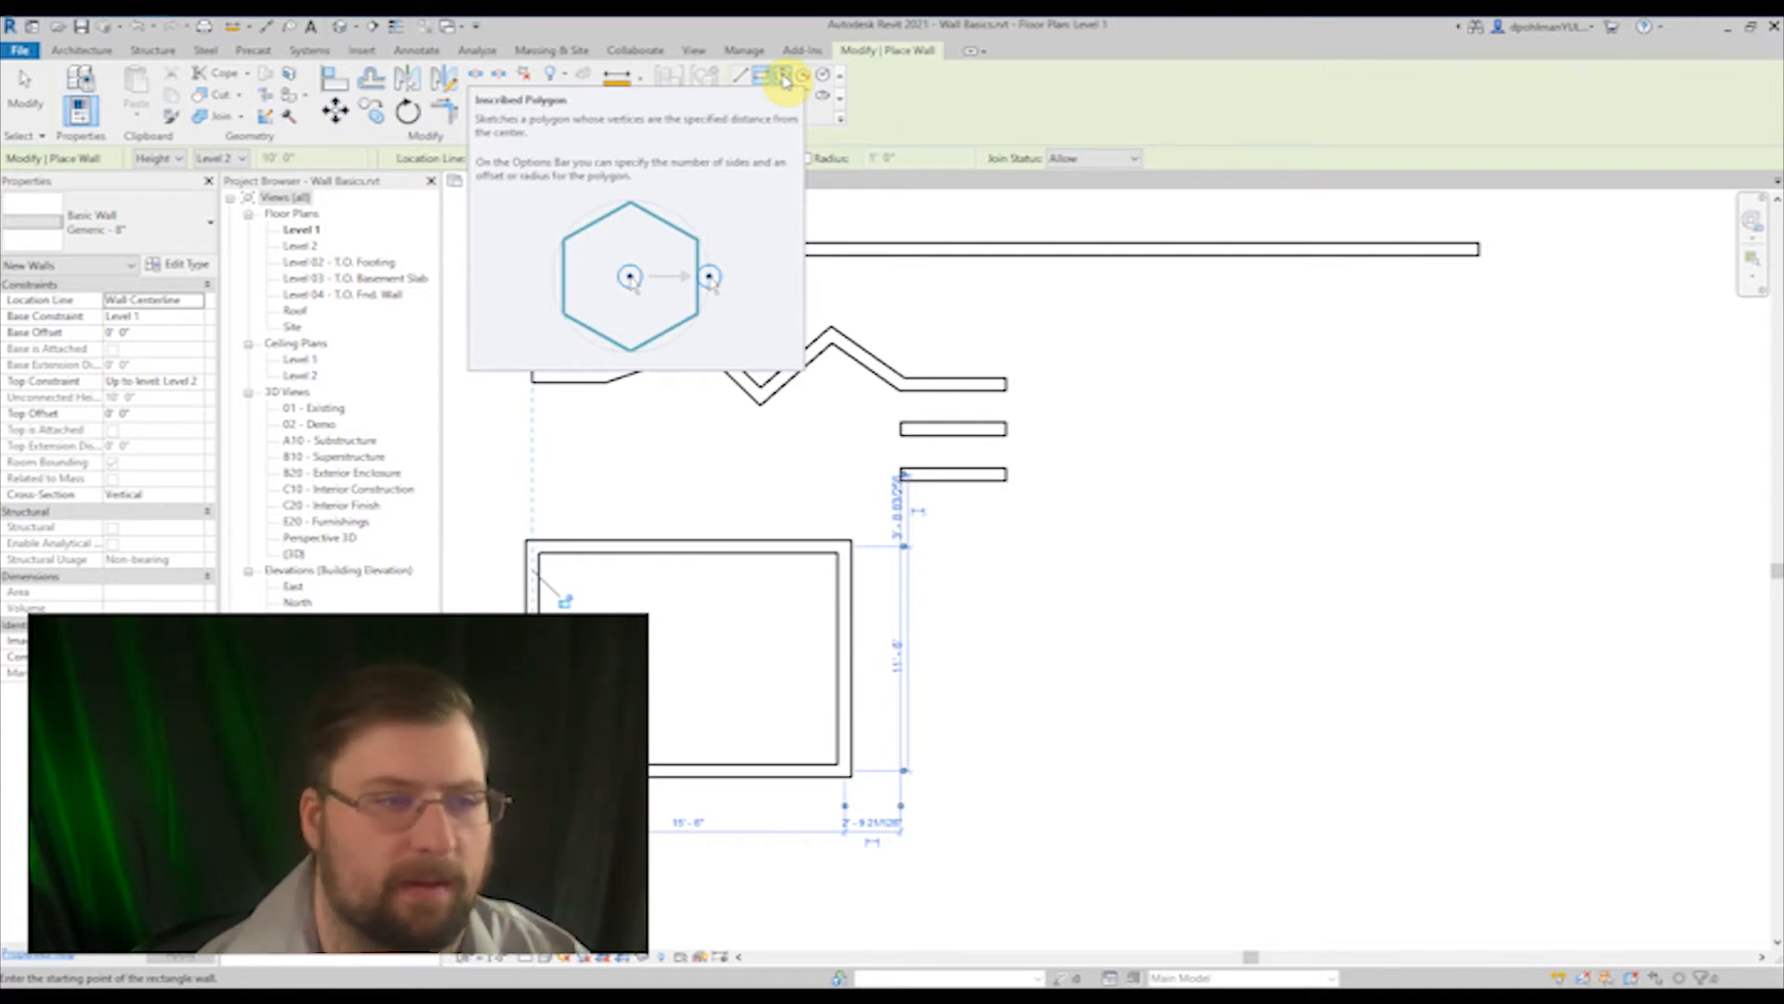
pyautogui.click(785, 81)
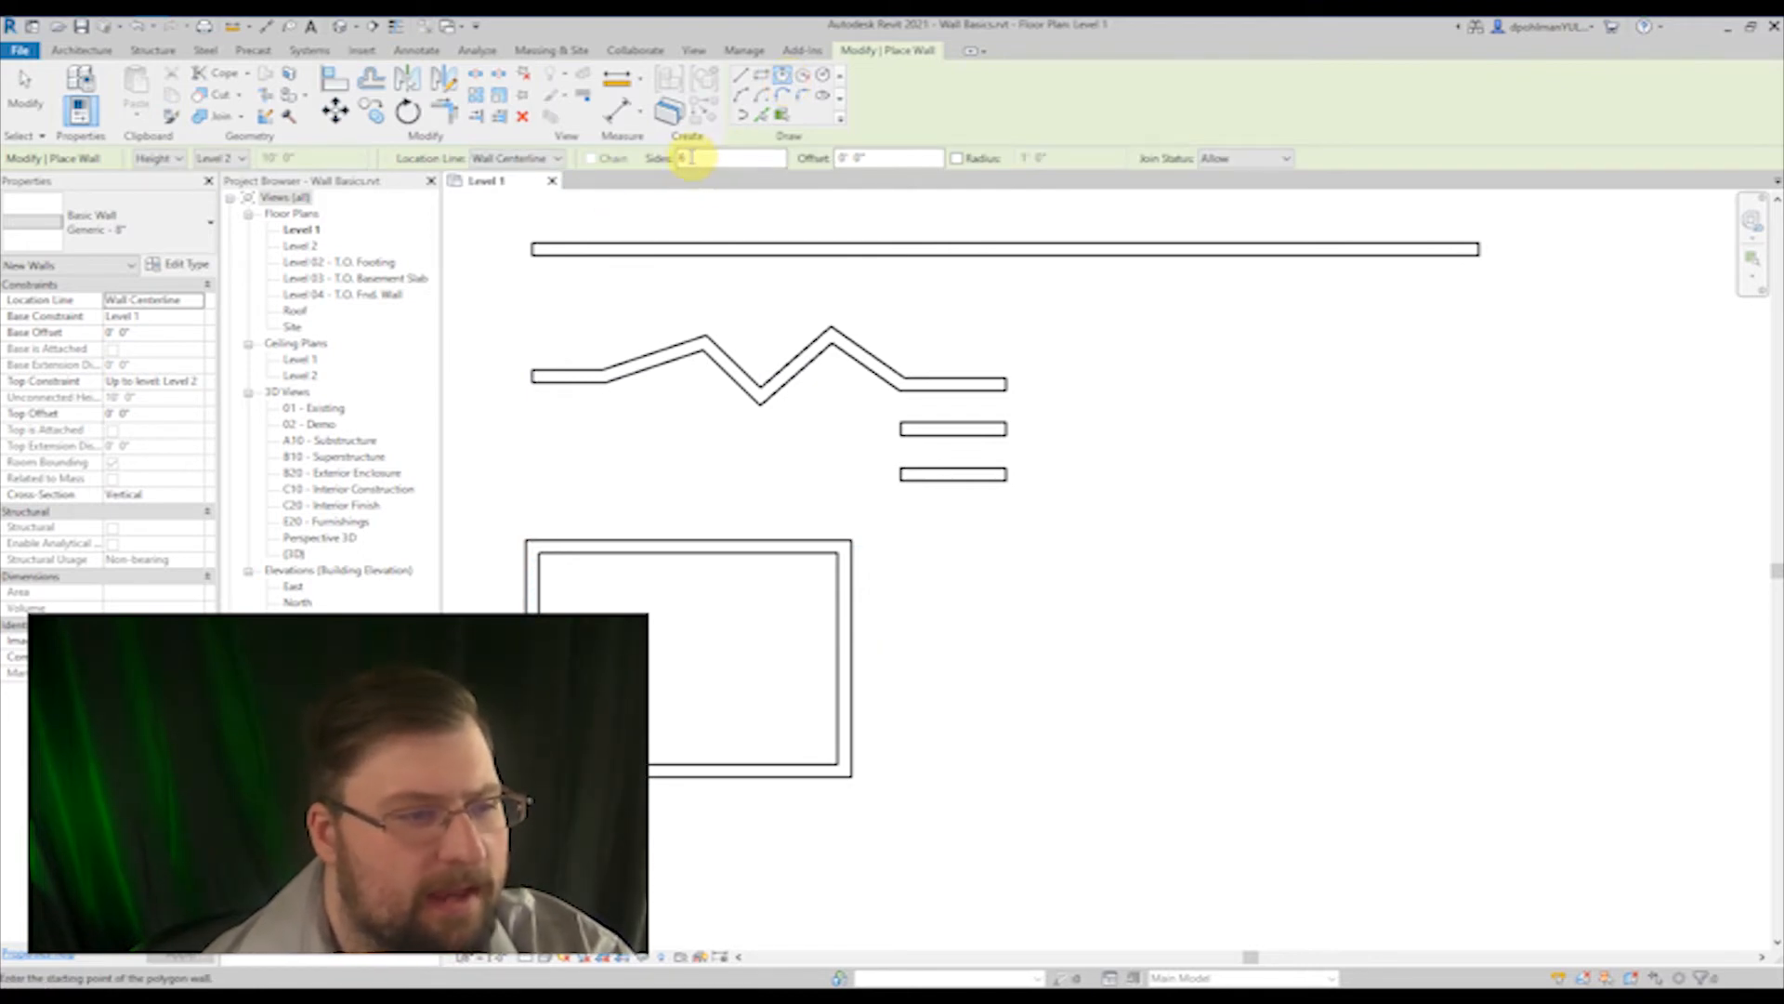
pyautogui.doubleClick(690, 158)
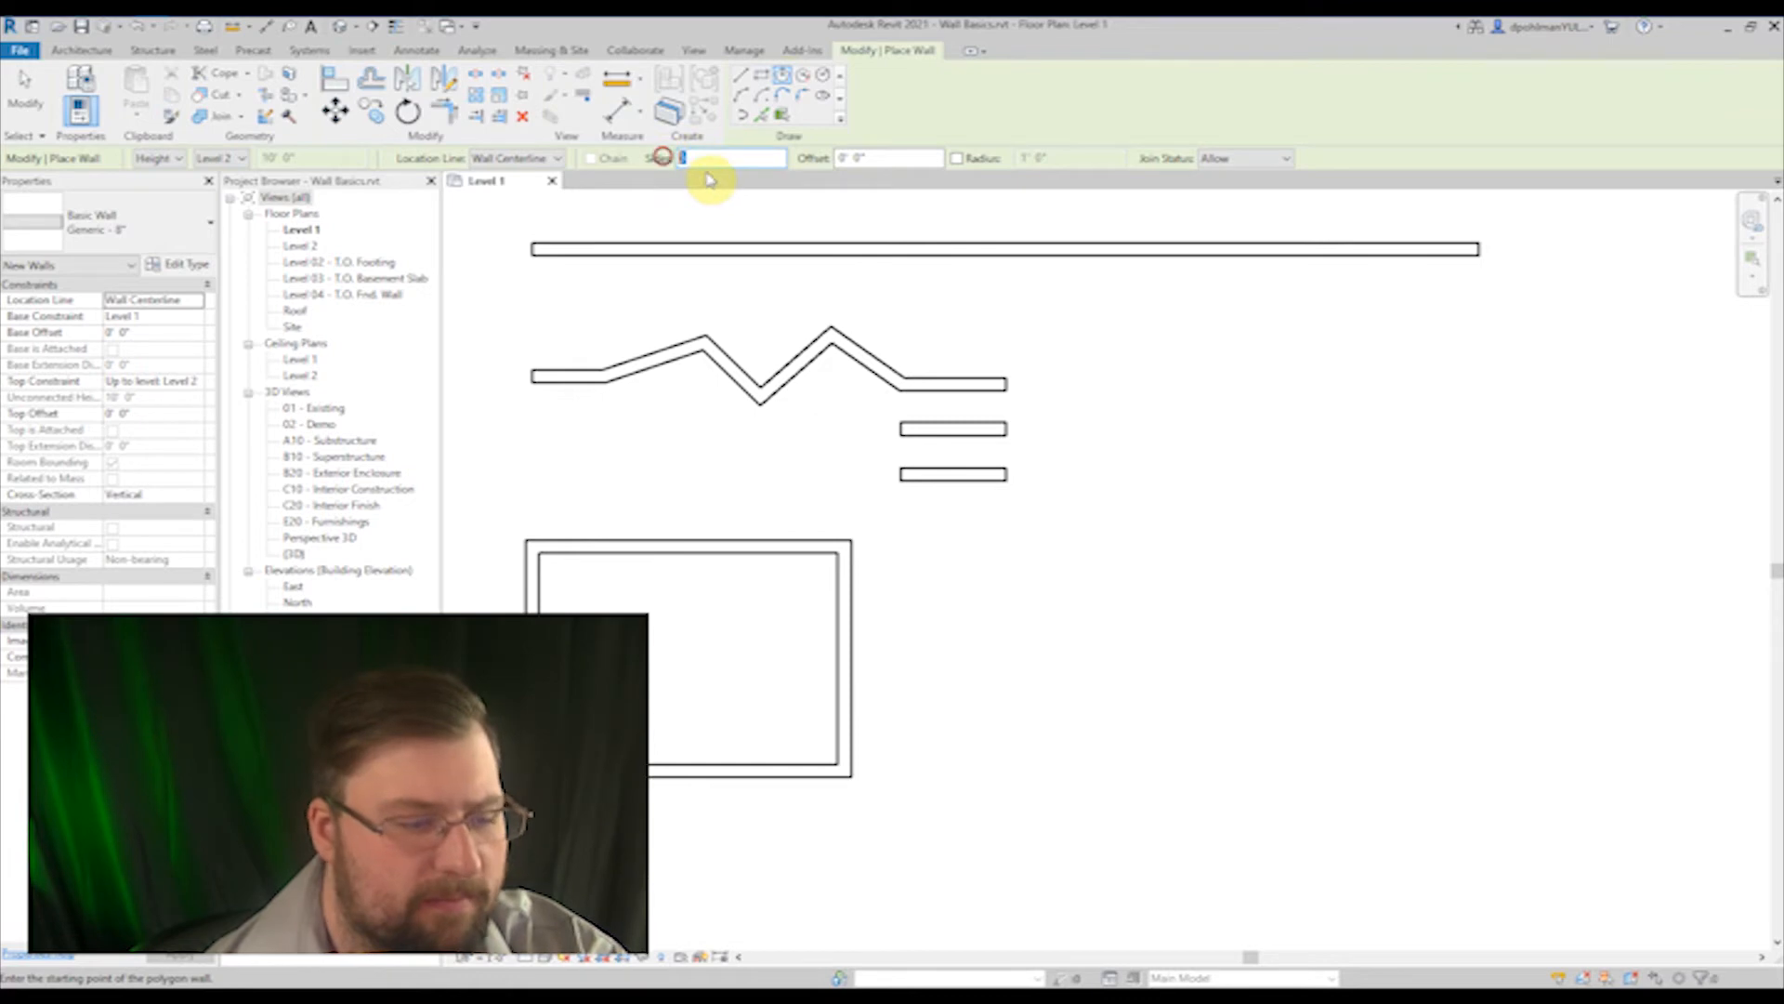
pyautogui.write('5')
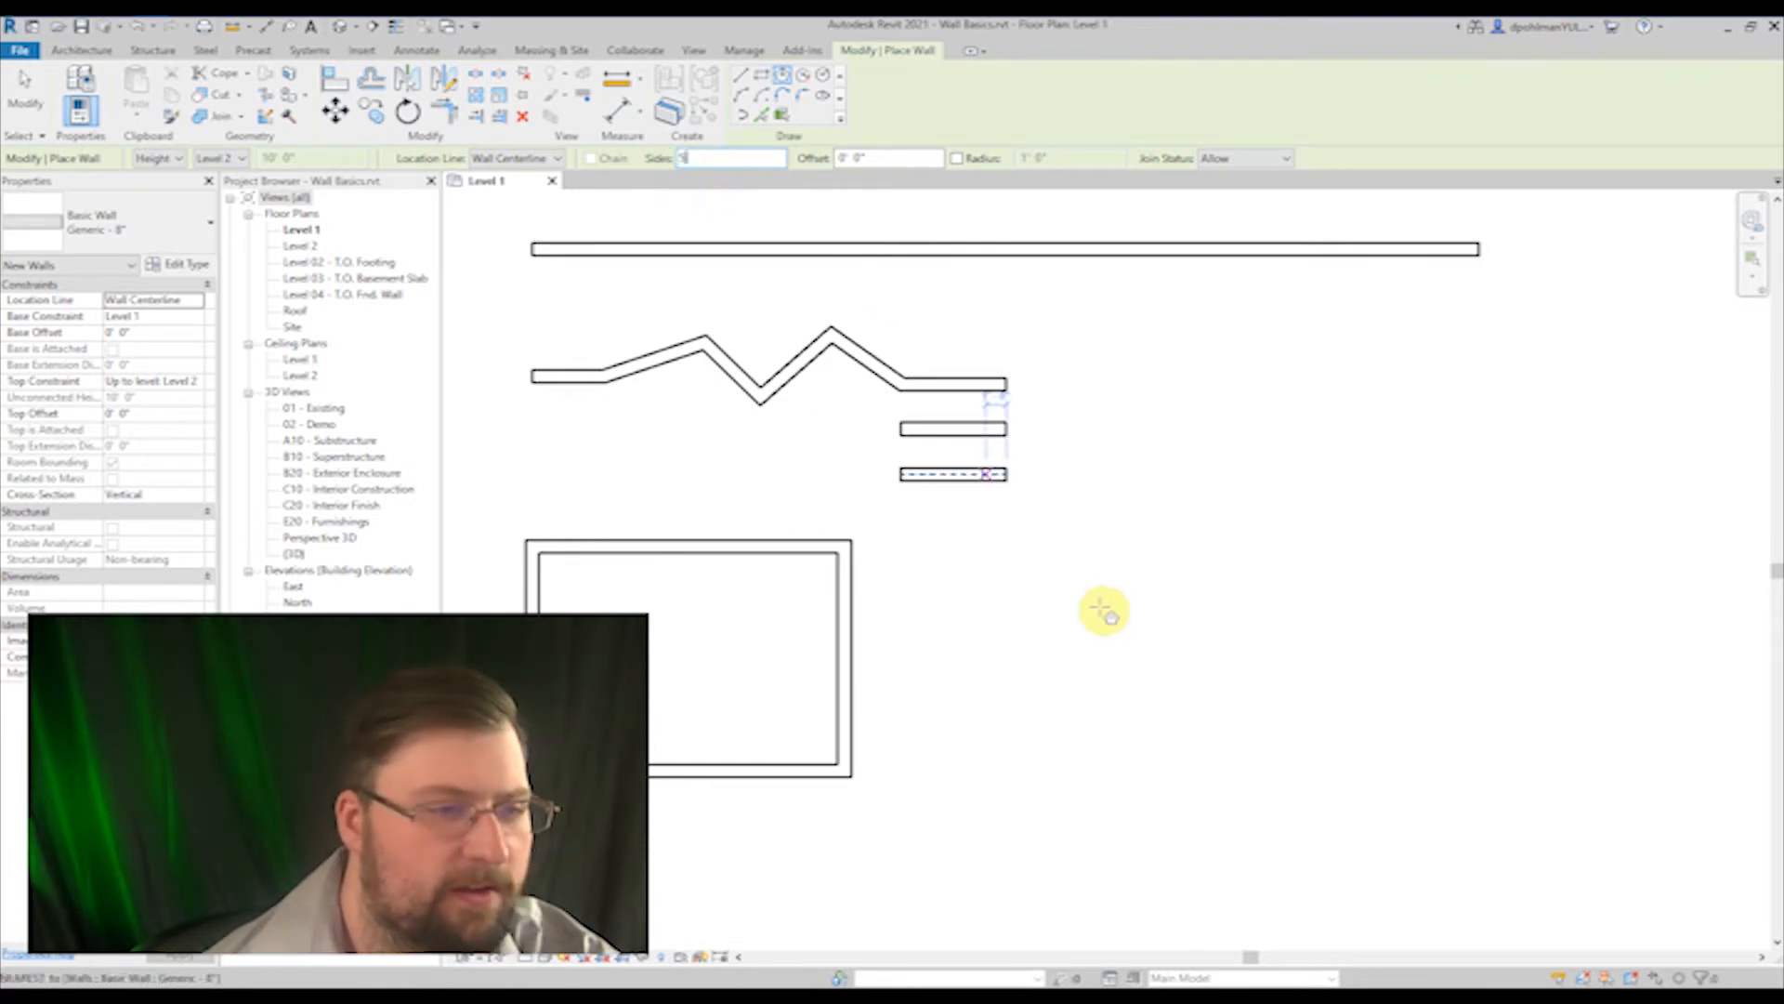
pyautogui.click(1053, 665)
pyautogui.click(1182, 646)
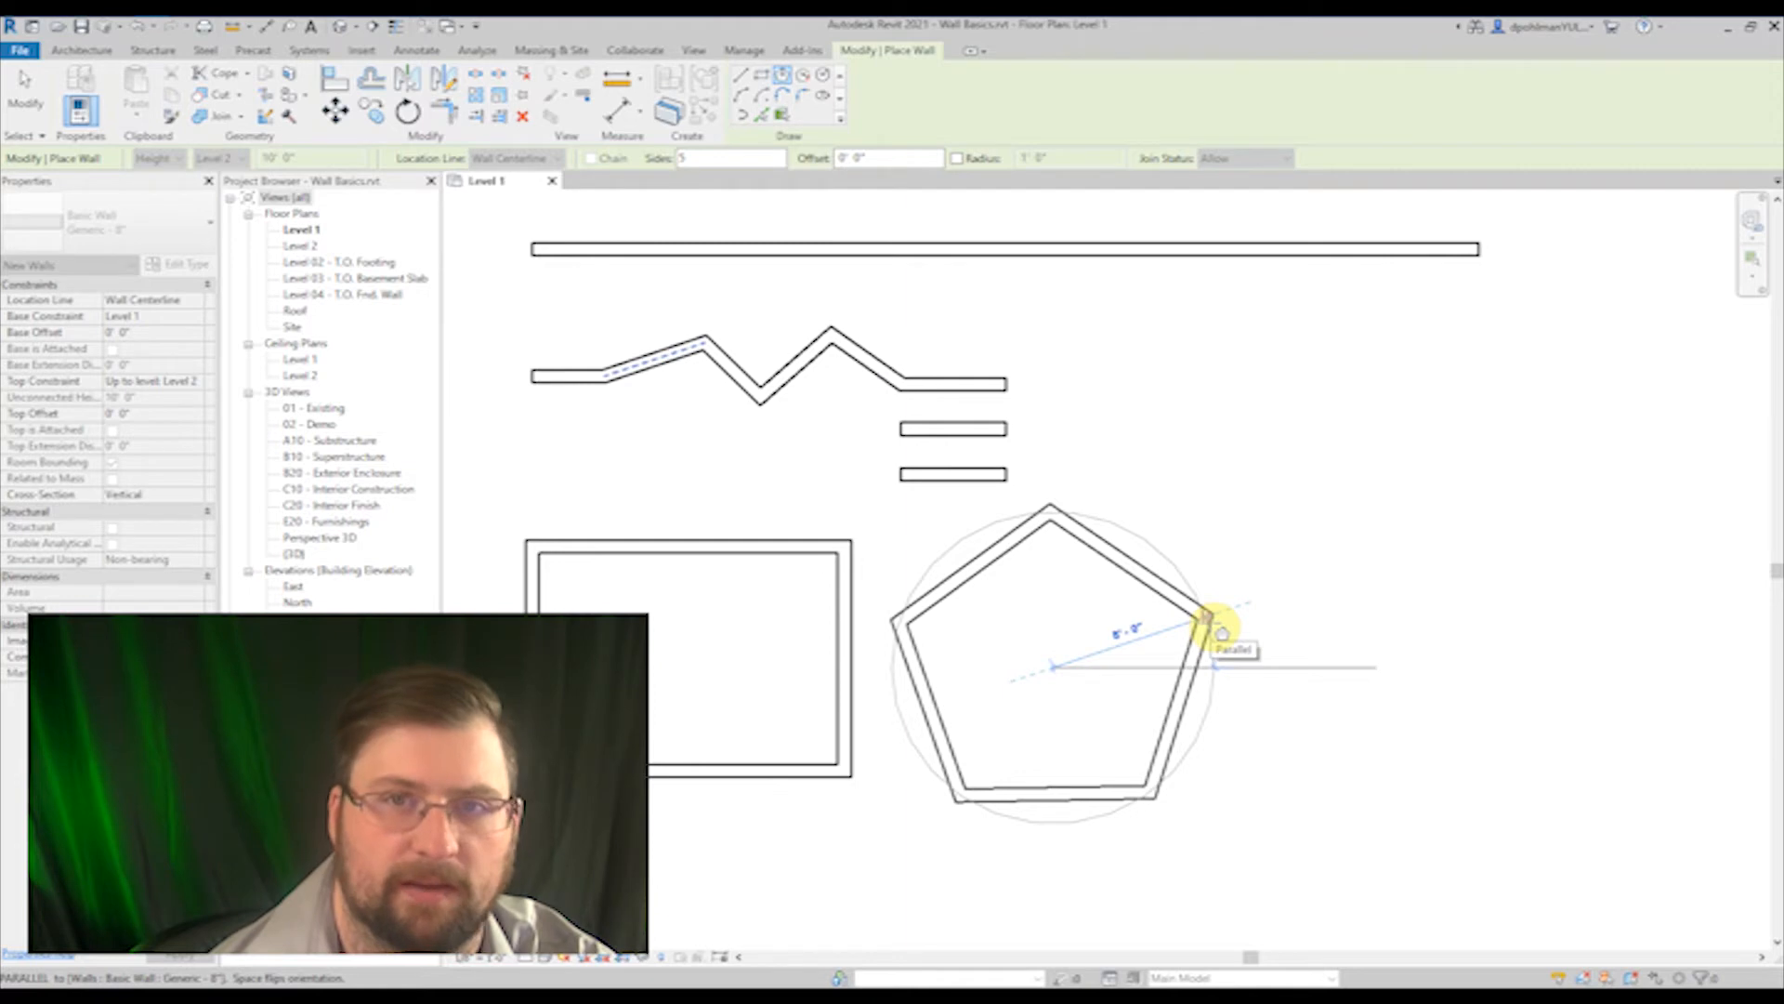
pyautogui.click(1208, 618)
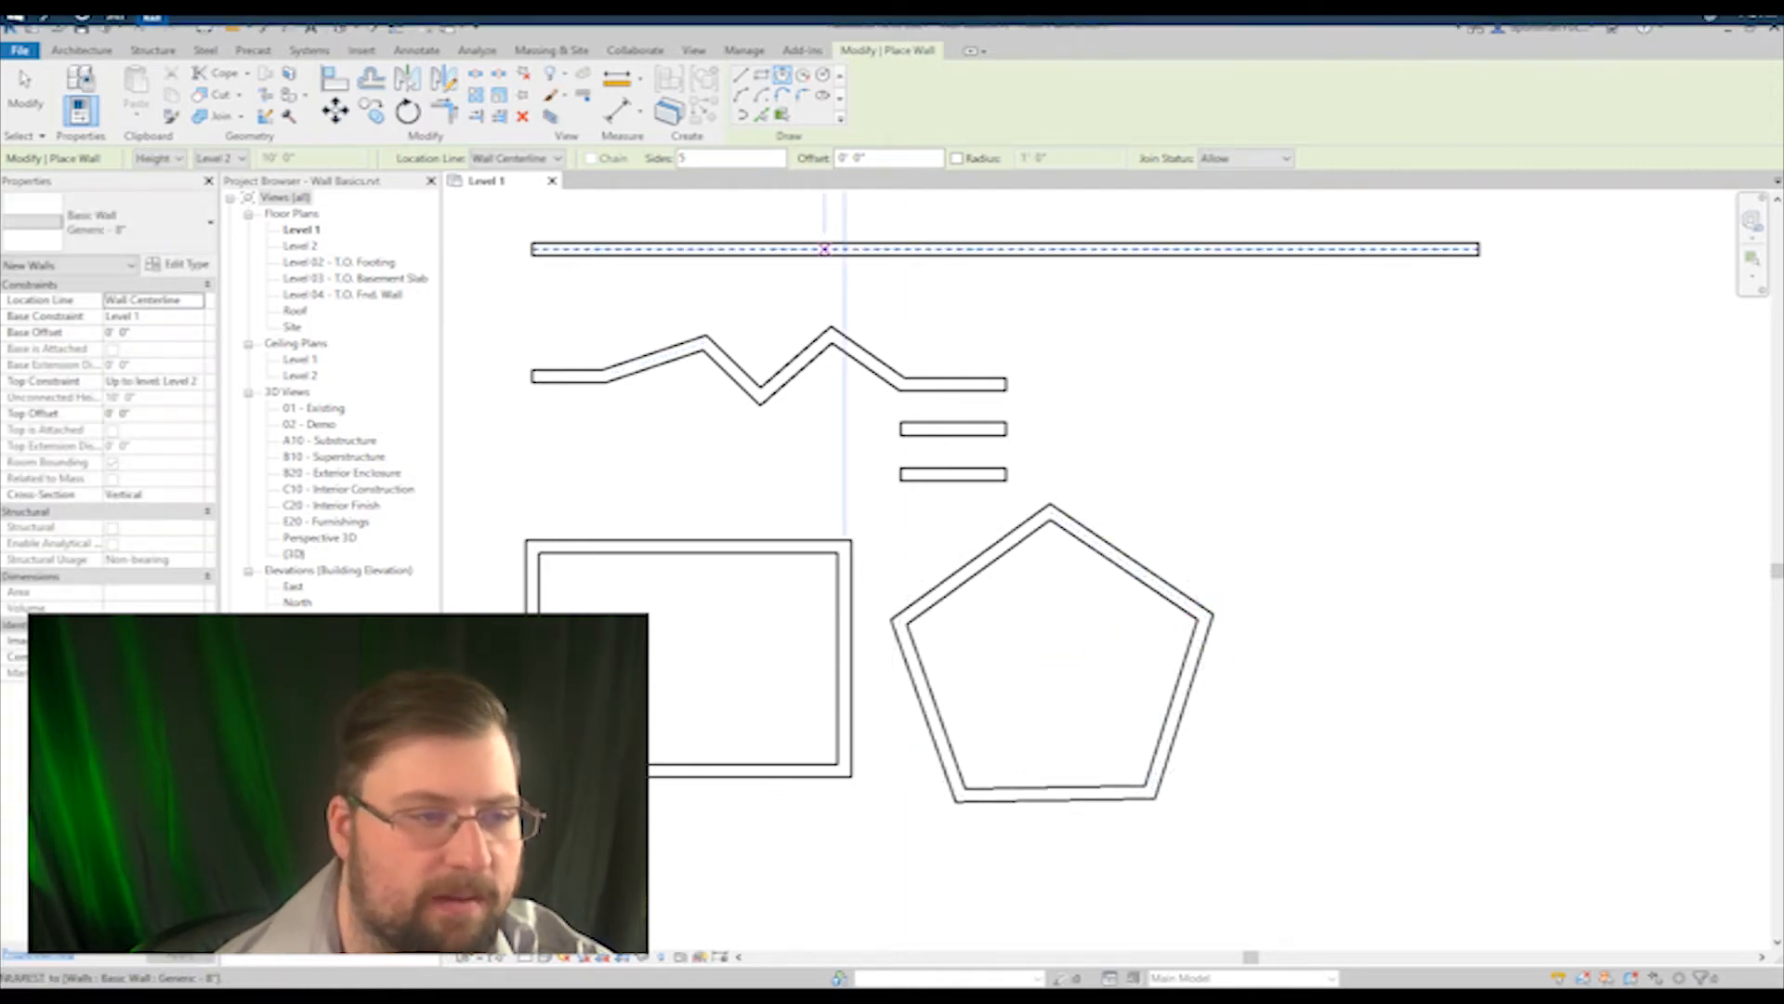
# Step: Draw a six-sided circumscribed polygon of walls beside the pentagon
pyautogui.scroll(-3, 1175, 347)
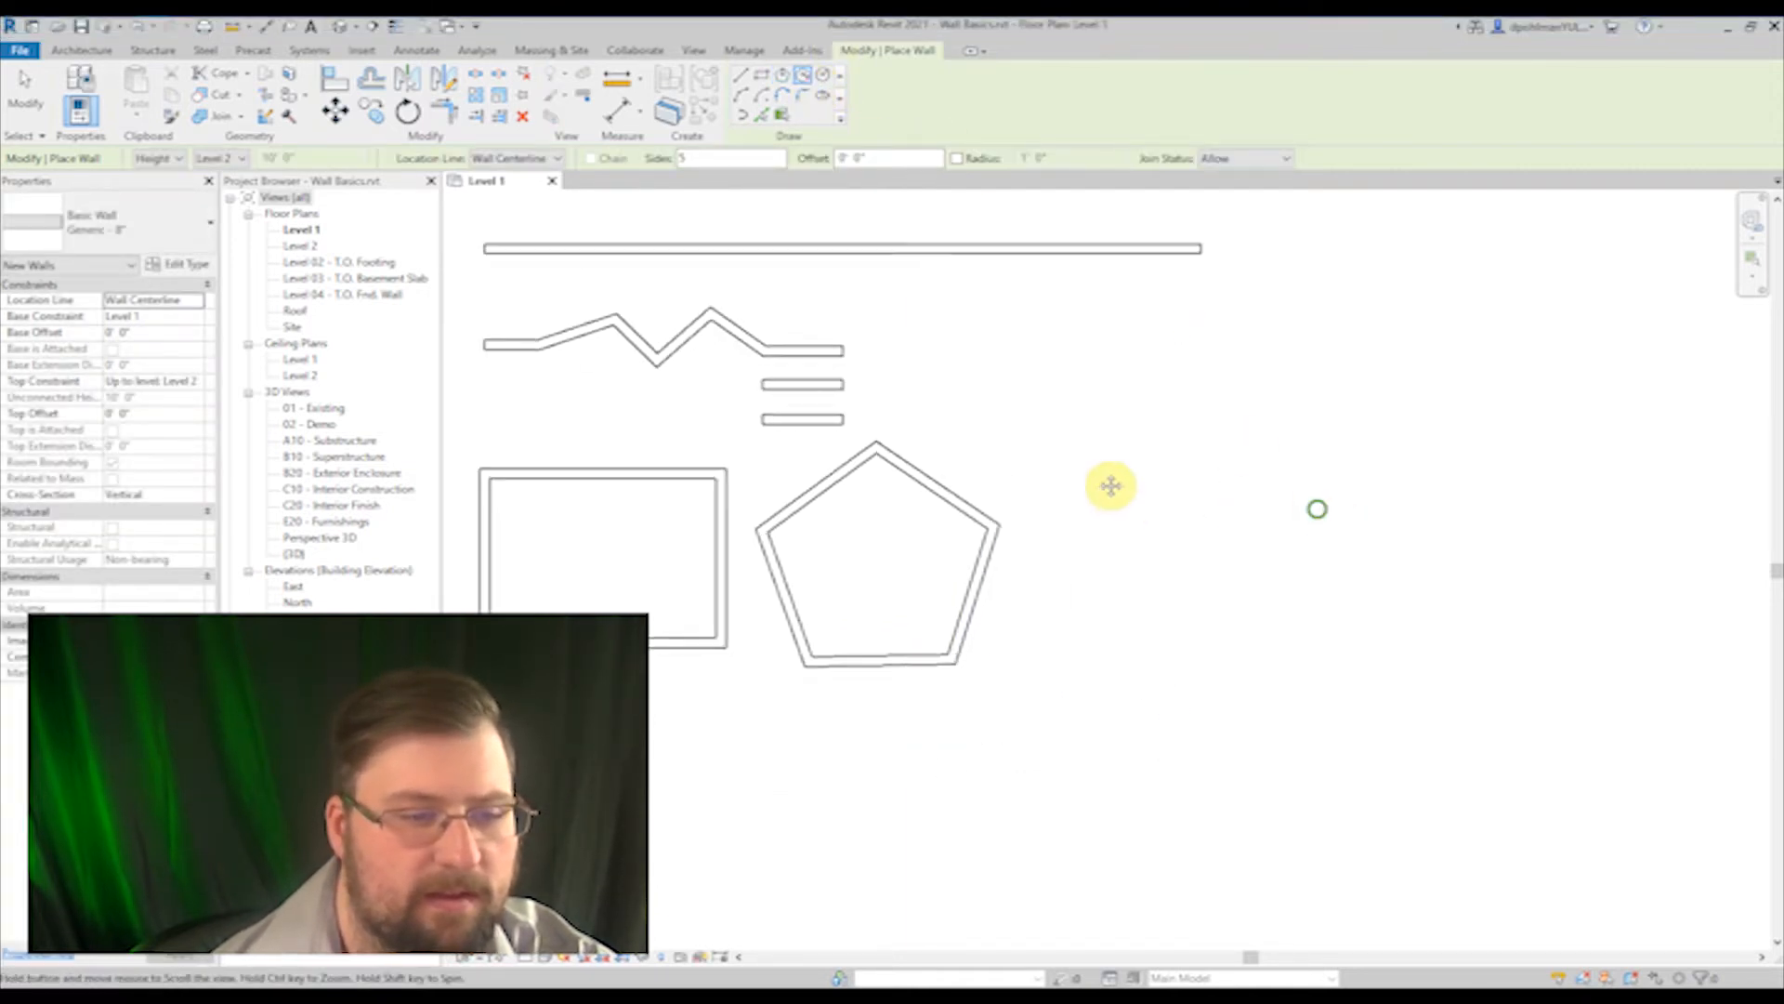
pyautogui.moveTo(1110, 485); pyautogui.dragTo(1067, 457, button='middle')
pyautogui.doubleClick(685, 158)
pyautogui.write('6')
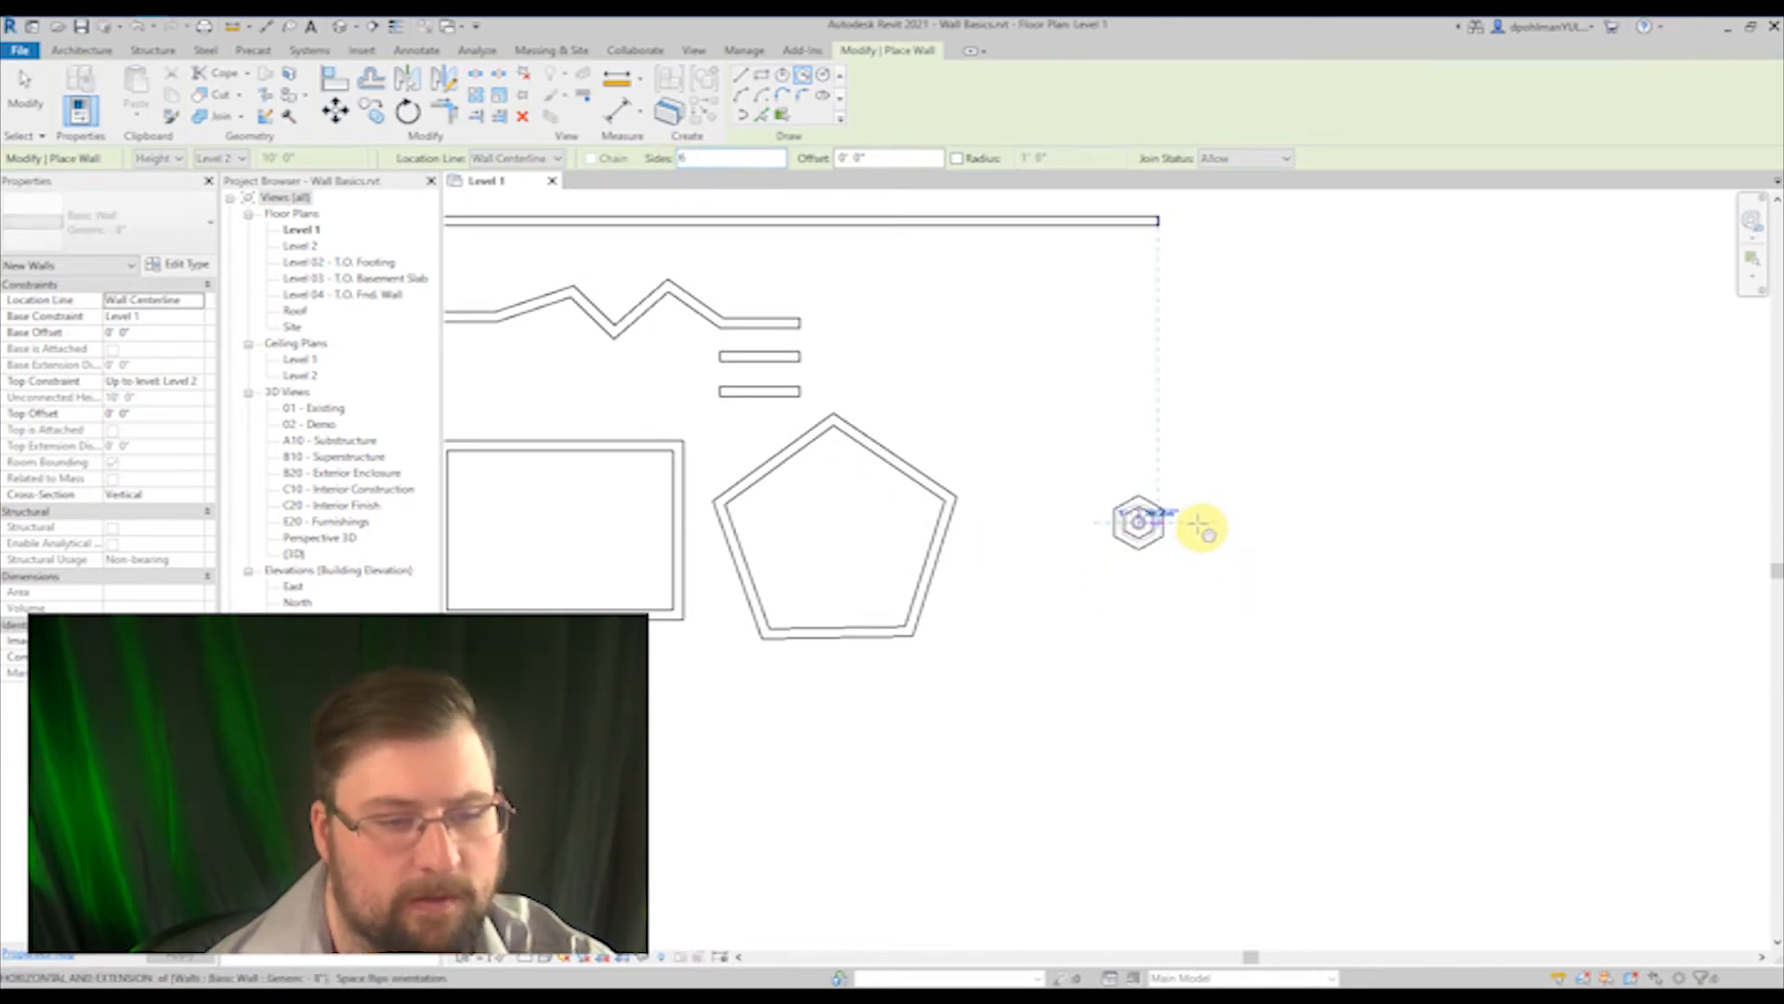
pyautogui.click(1259, 524)
# Step: Draw a circular wall with a radius of about 7'-6" below the rectangular enclosure
pyautogui.scroll(-2, 1087, 584)
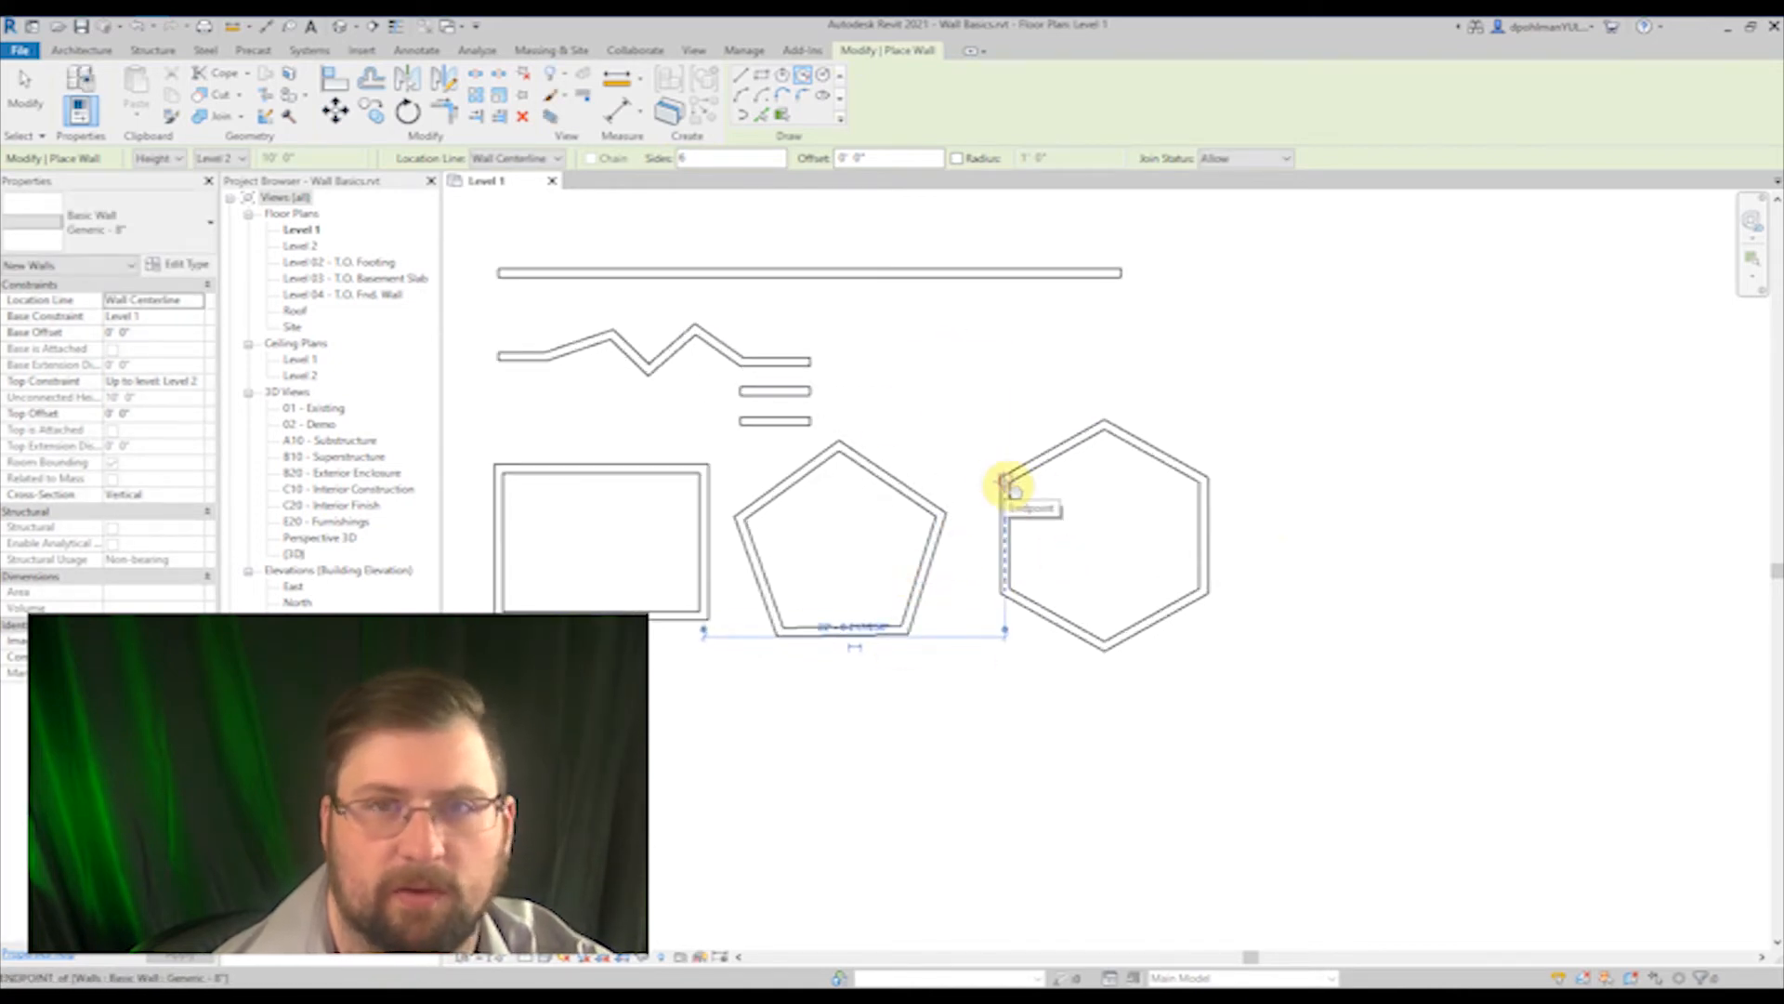
pyautogui.click(822, 75)
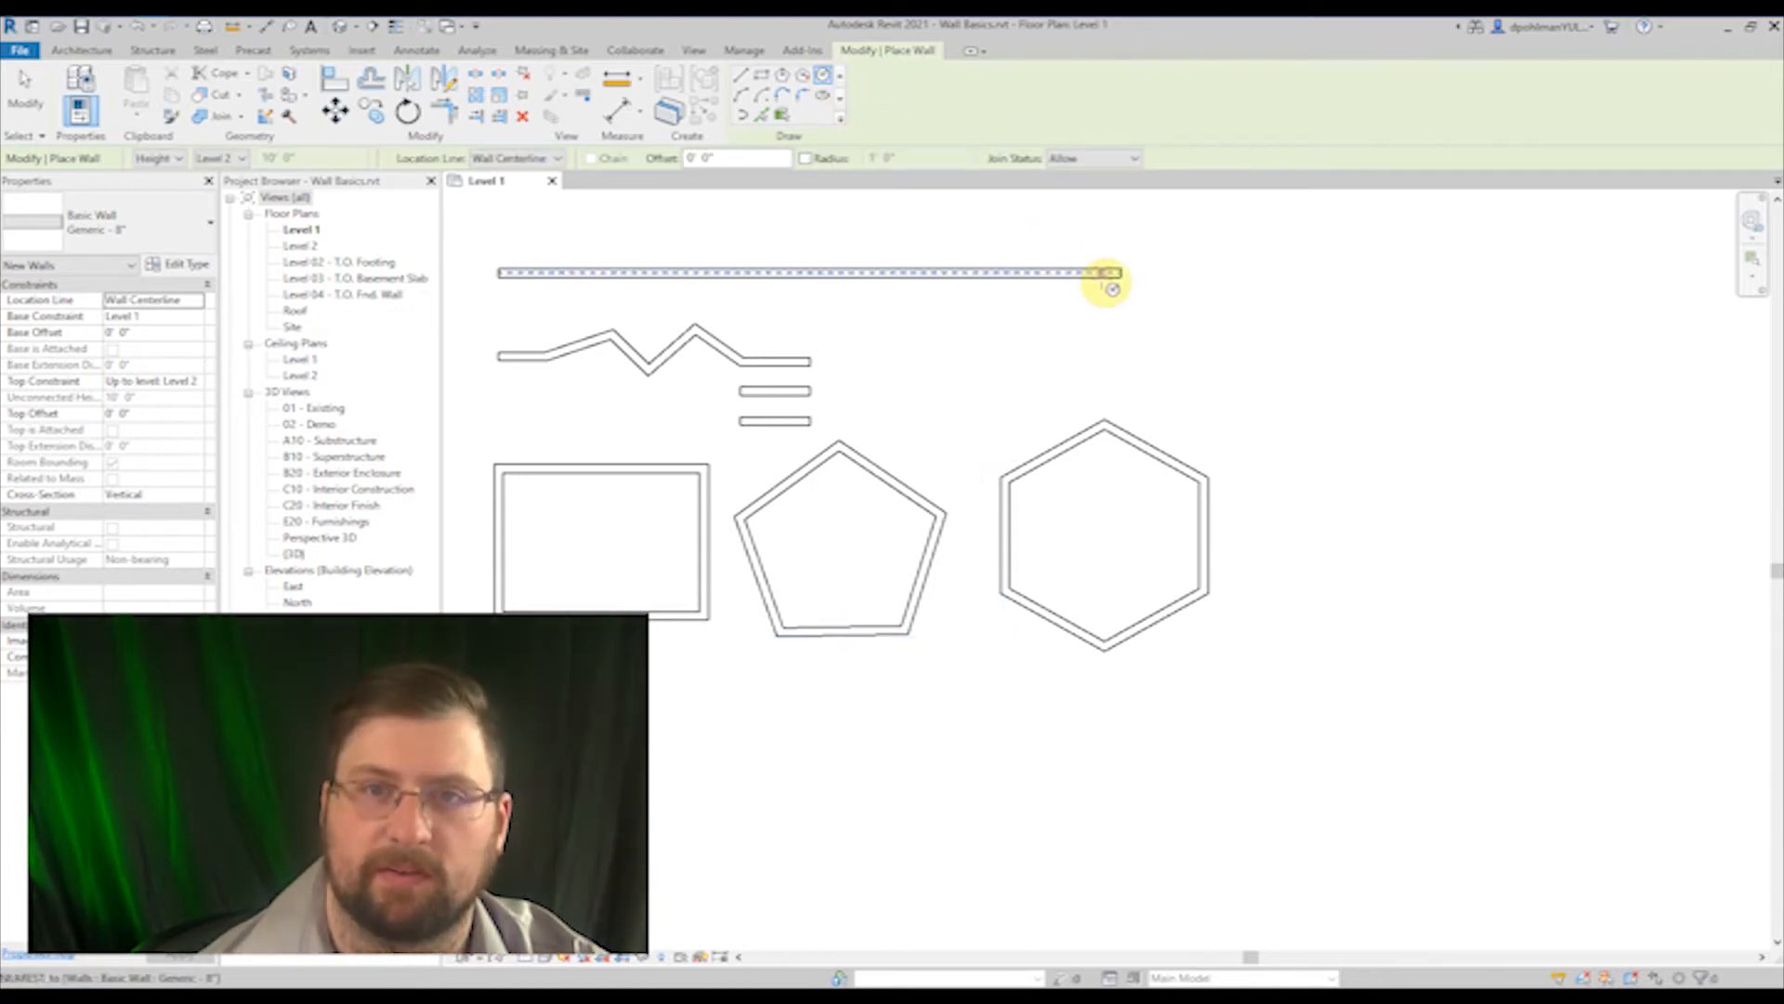
pyautogui.scroll(-2, 1307, 602)
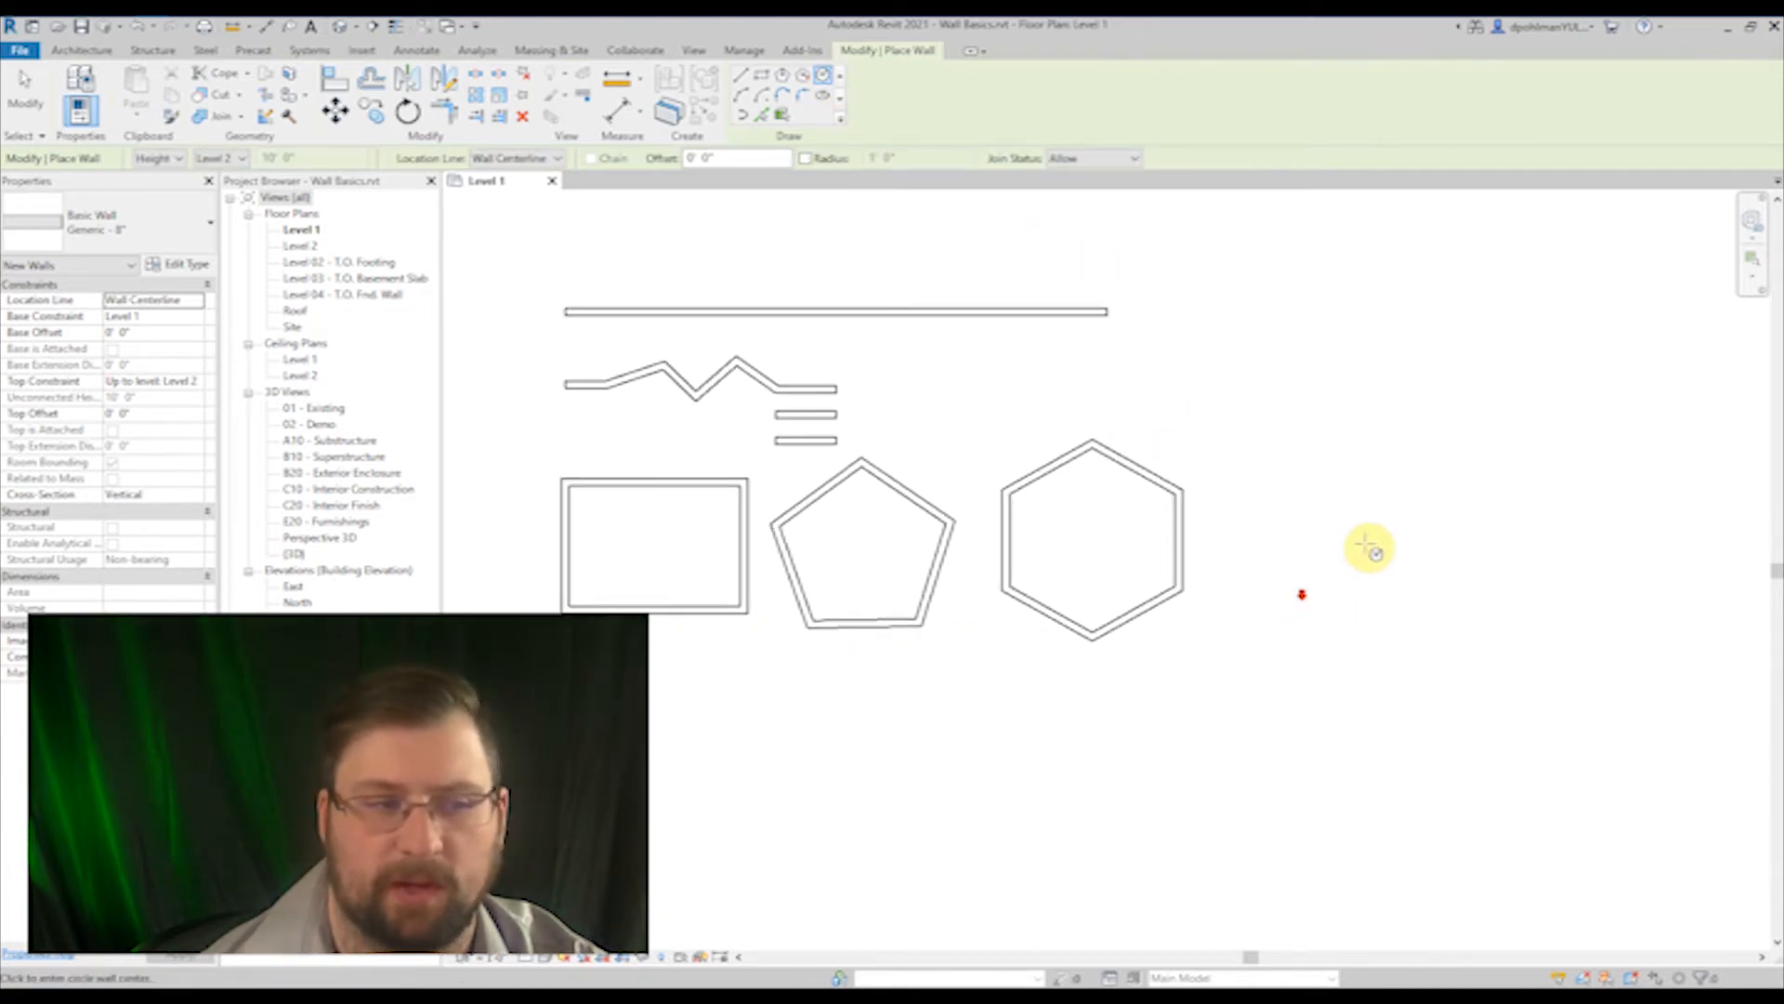
pyautogui.moveTo(1366, 548); pyautogui.dragTo(1307, 566, button='middle')
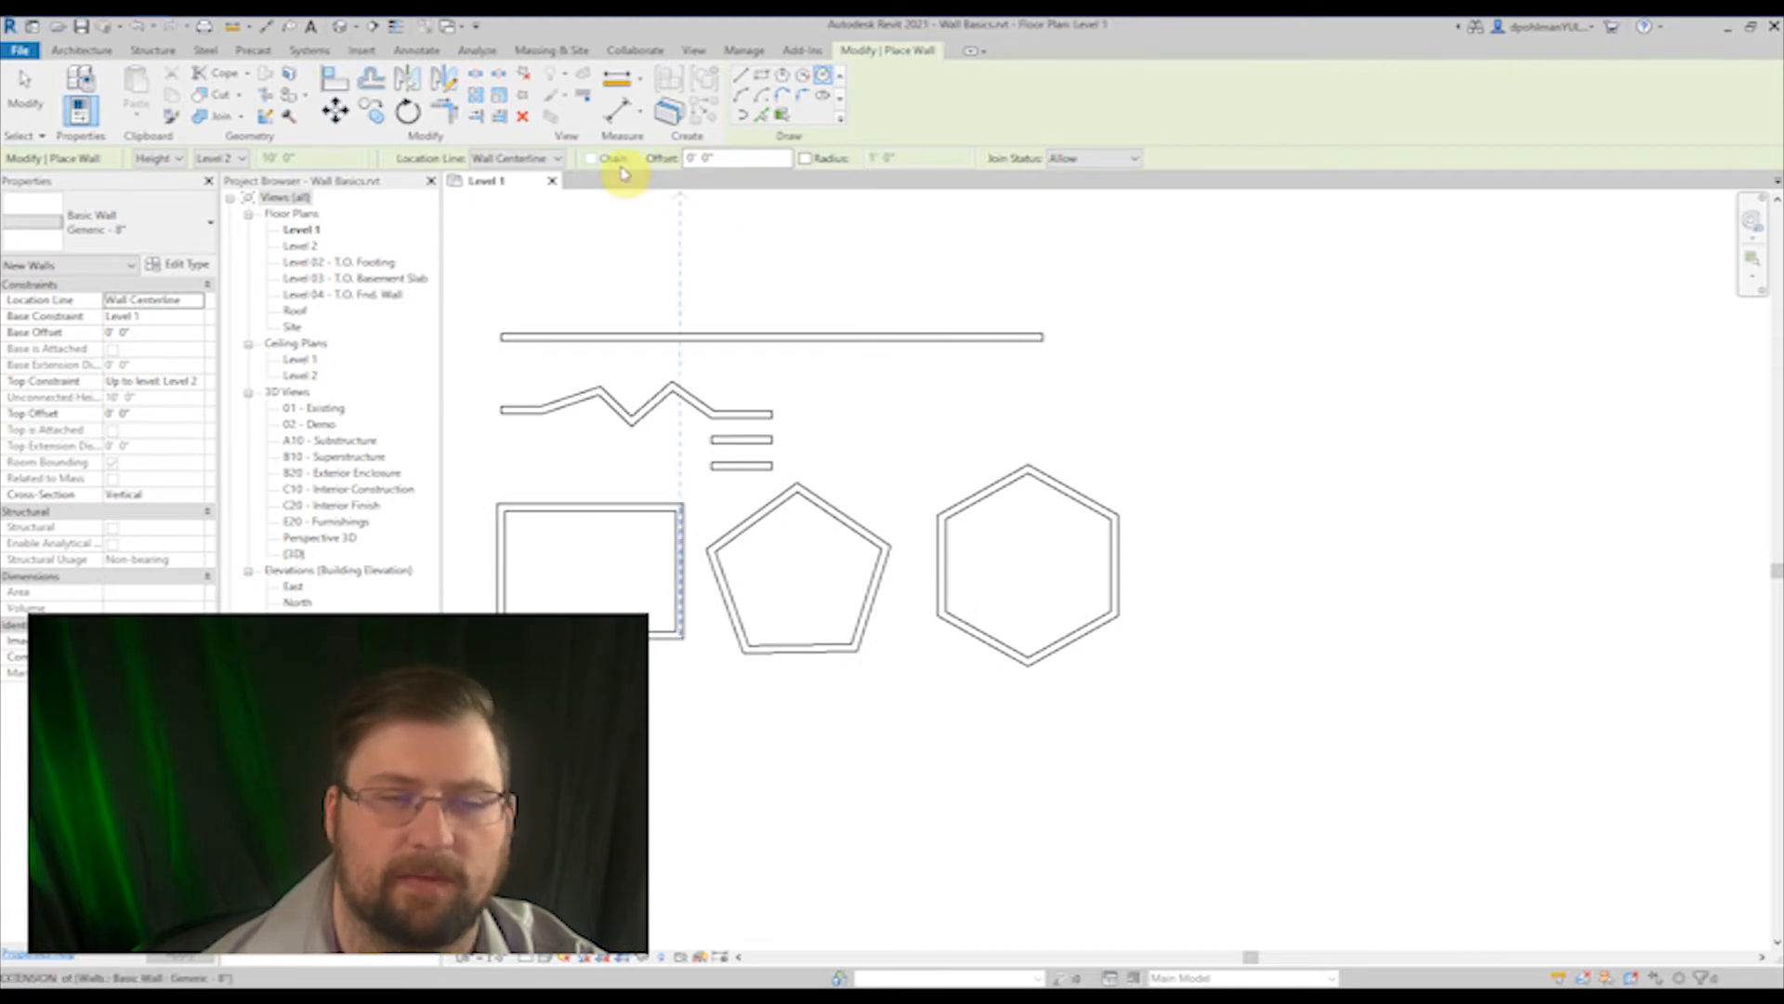
pyautogui.moveTo(1374, 577); pyautogui.dragTo(1508, 419, button='middle')
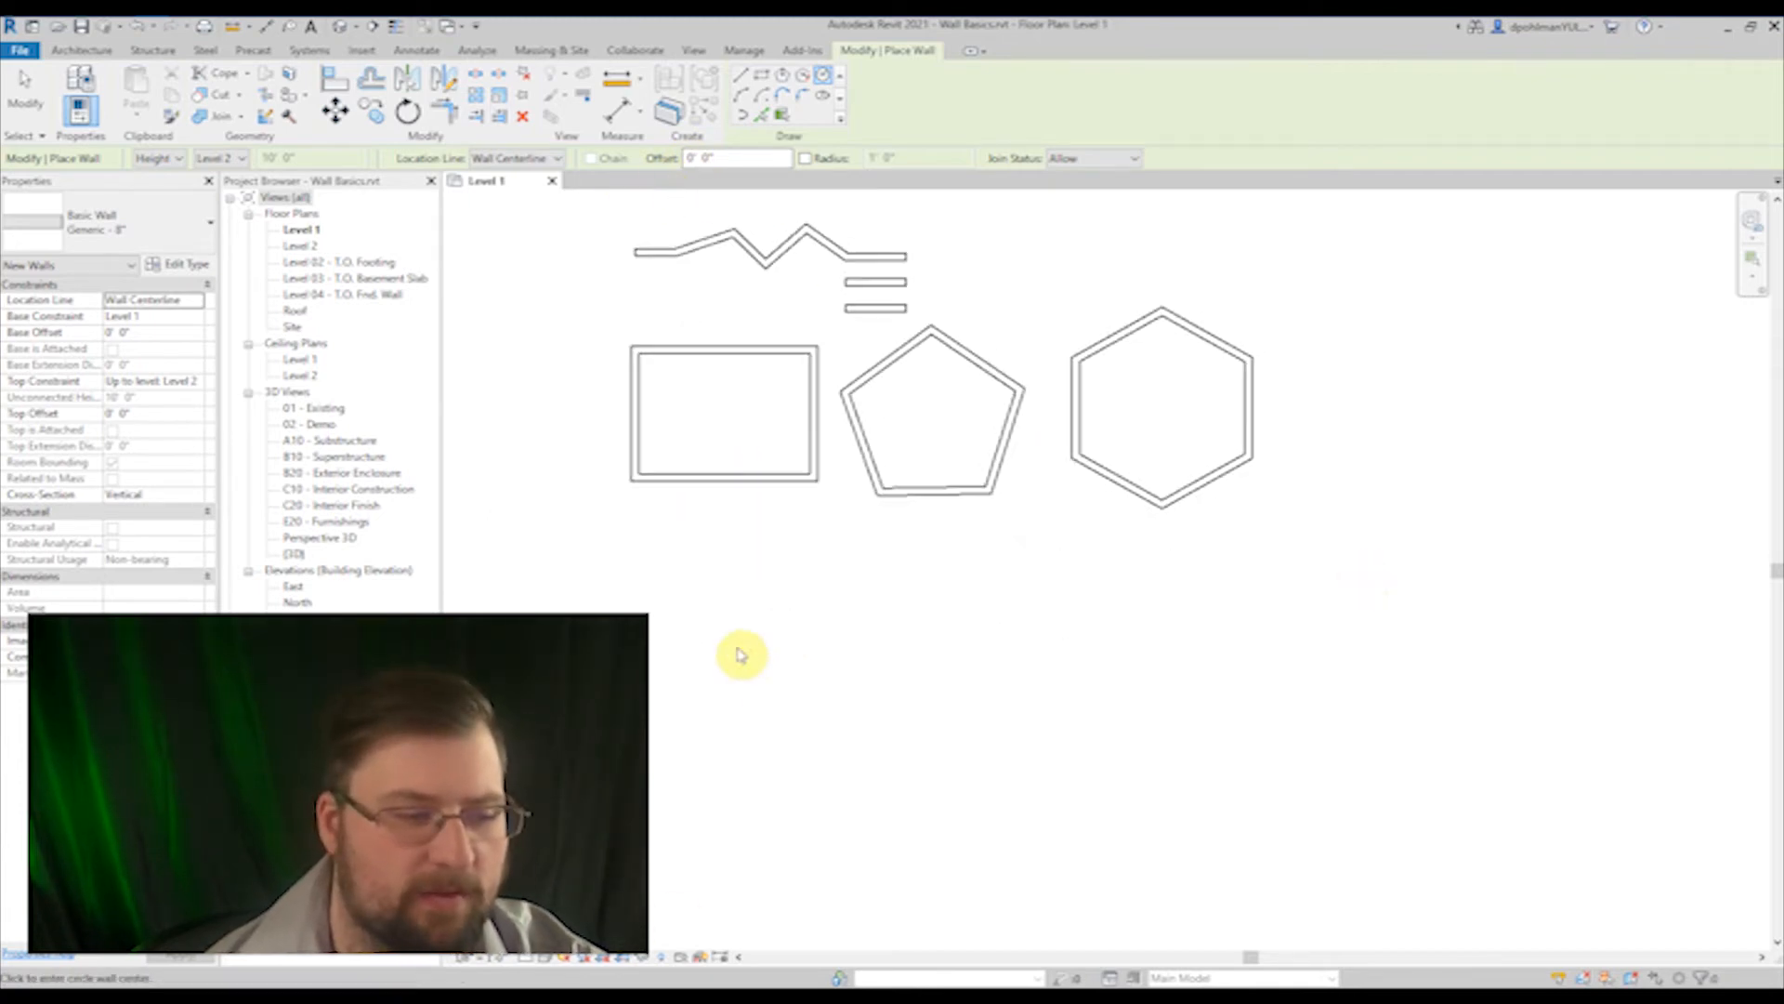
pyautogui.click(685, 656)
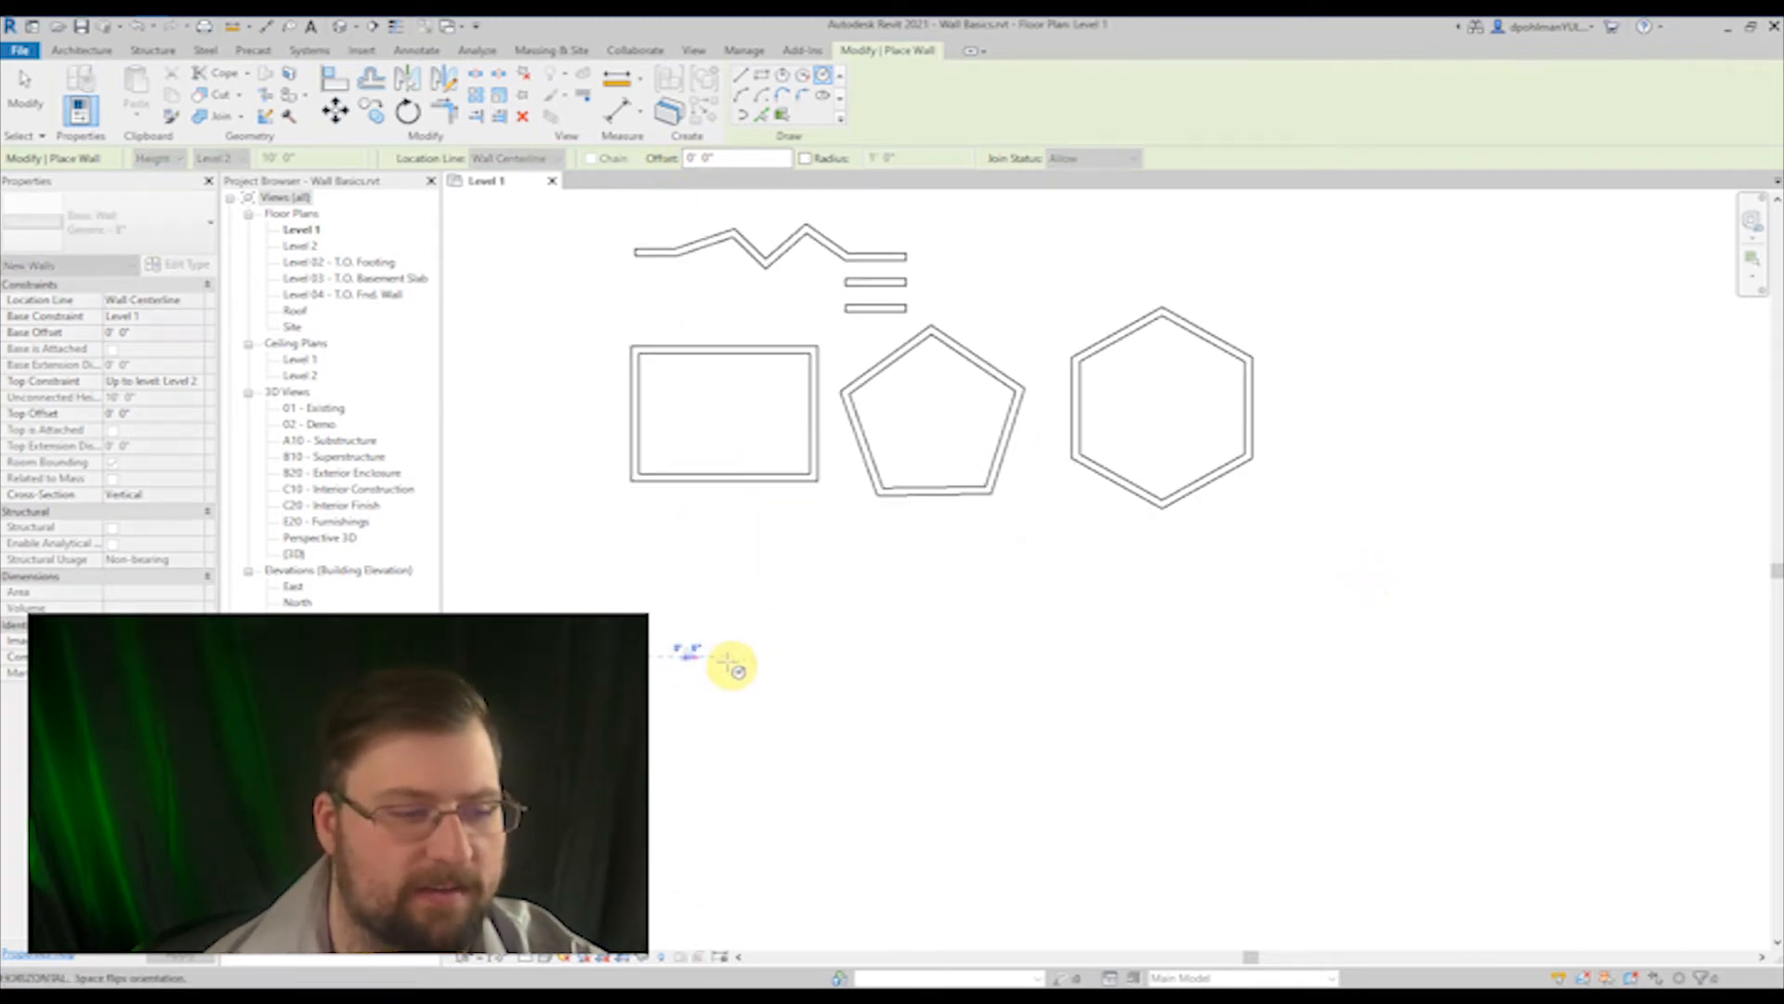
pyautogui.click(773, 663)
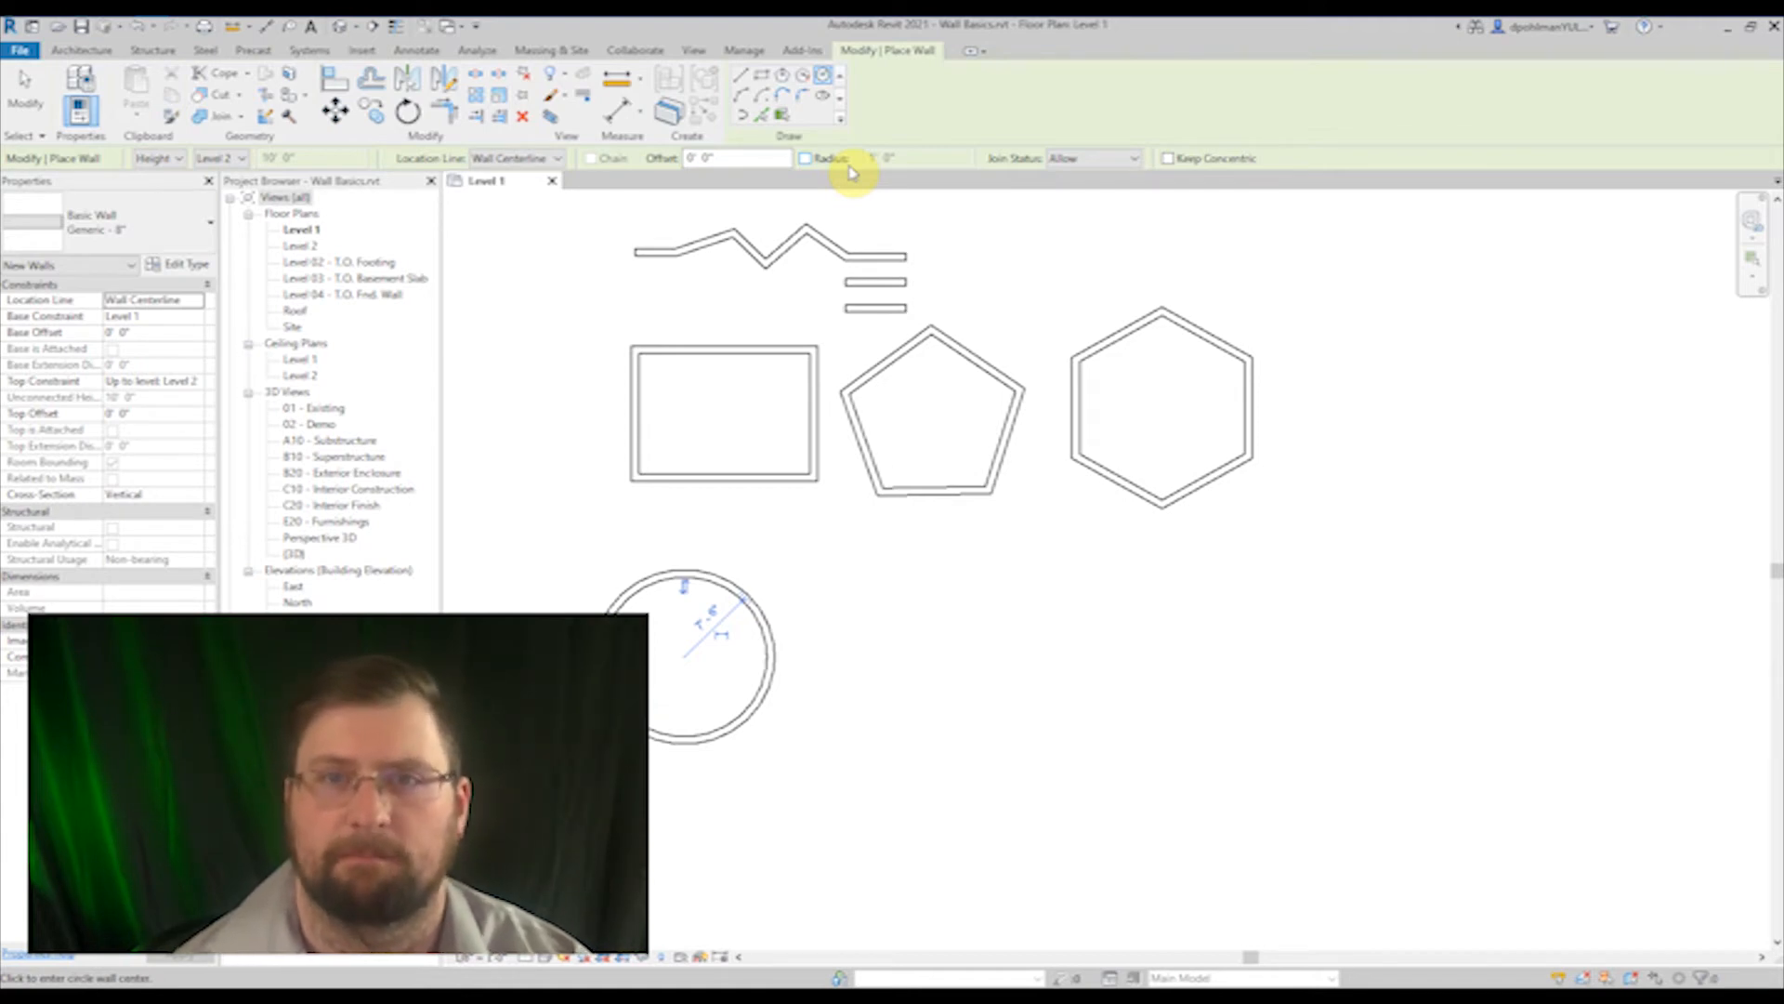
# Step: Lock the radius at 8', place three circular walls in a row east of the first circle, and release the radius lock
pyautogui.click(806, 159)
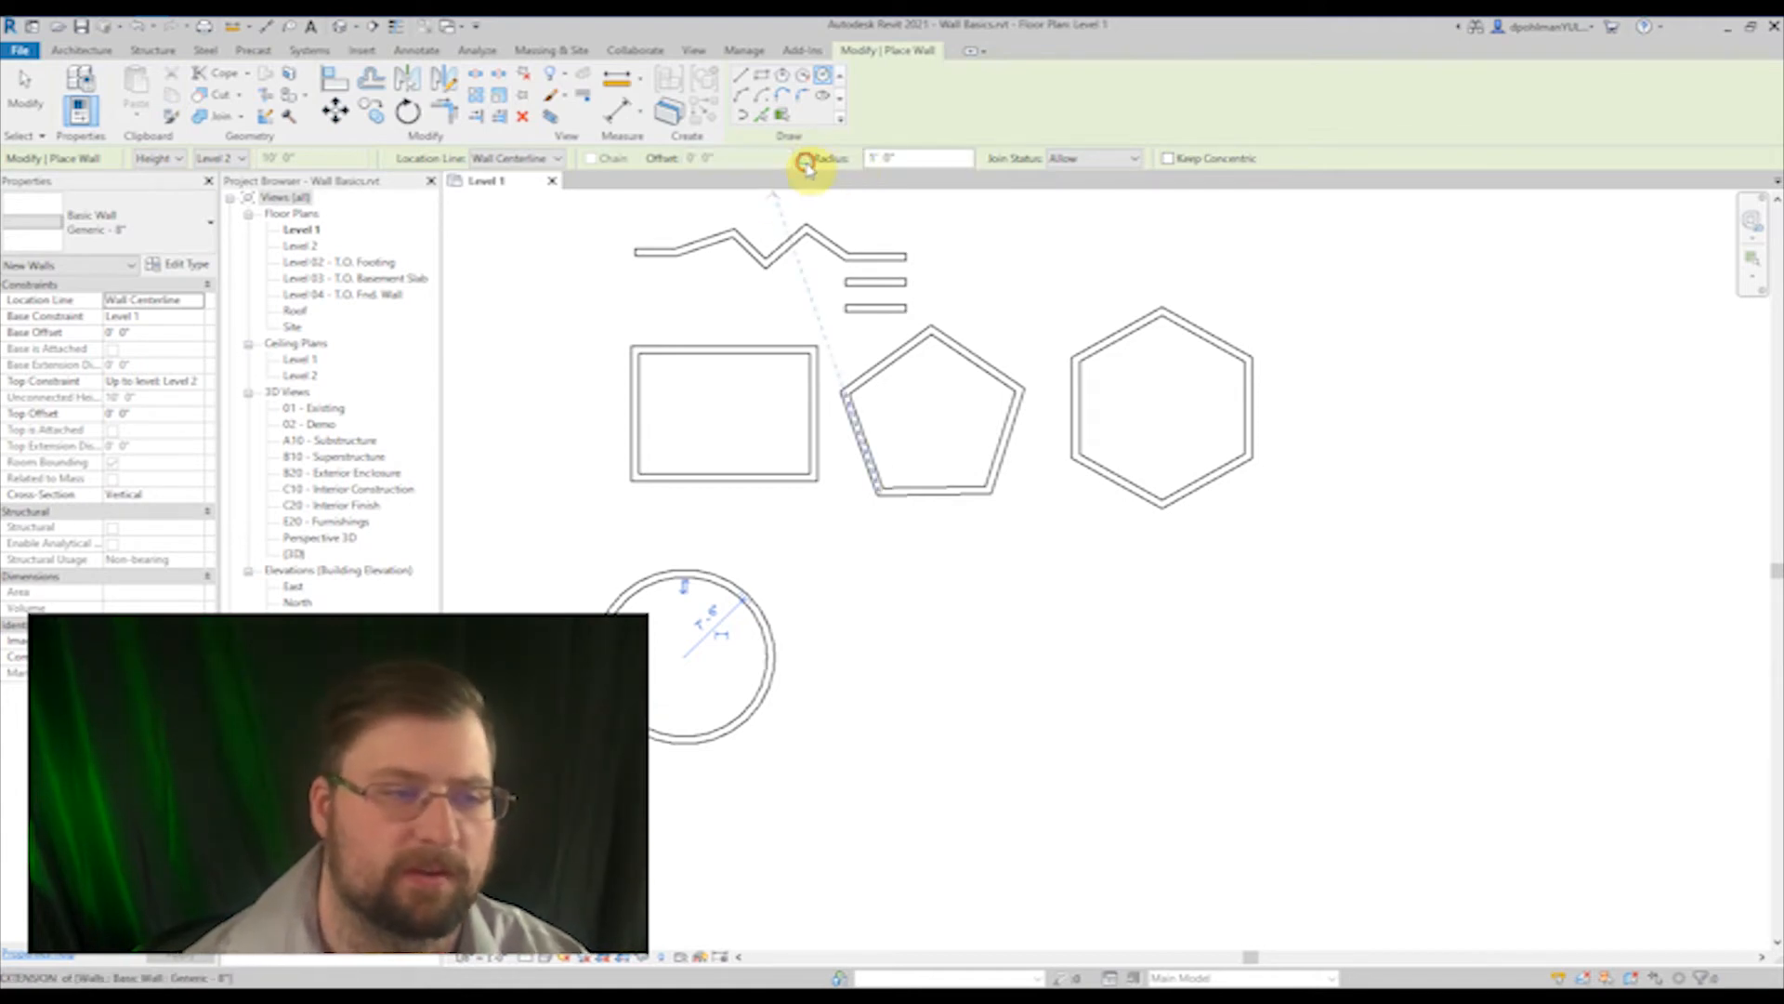
pyautogui.click(926, 159)
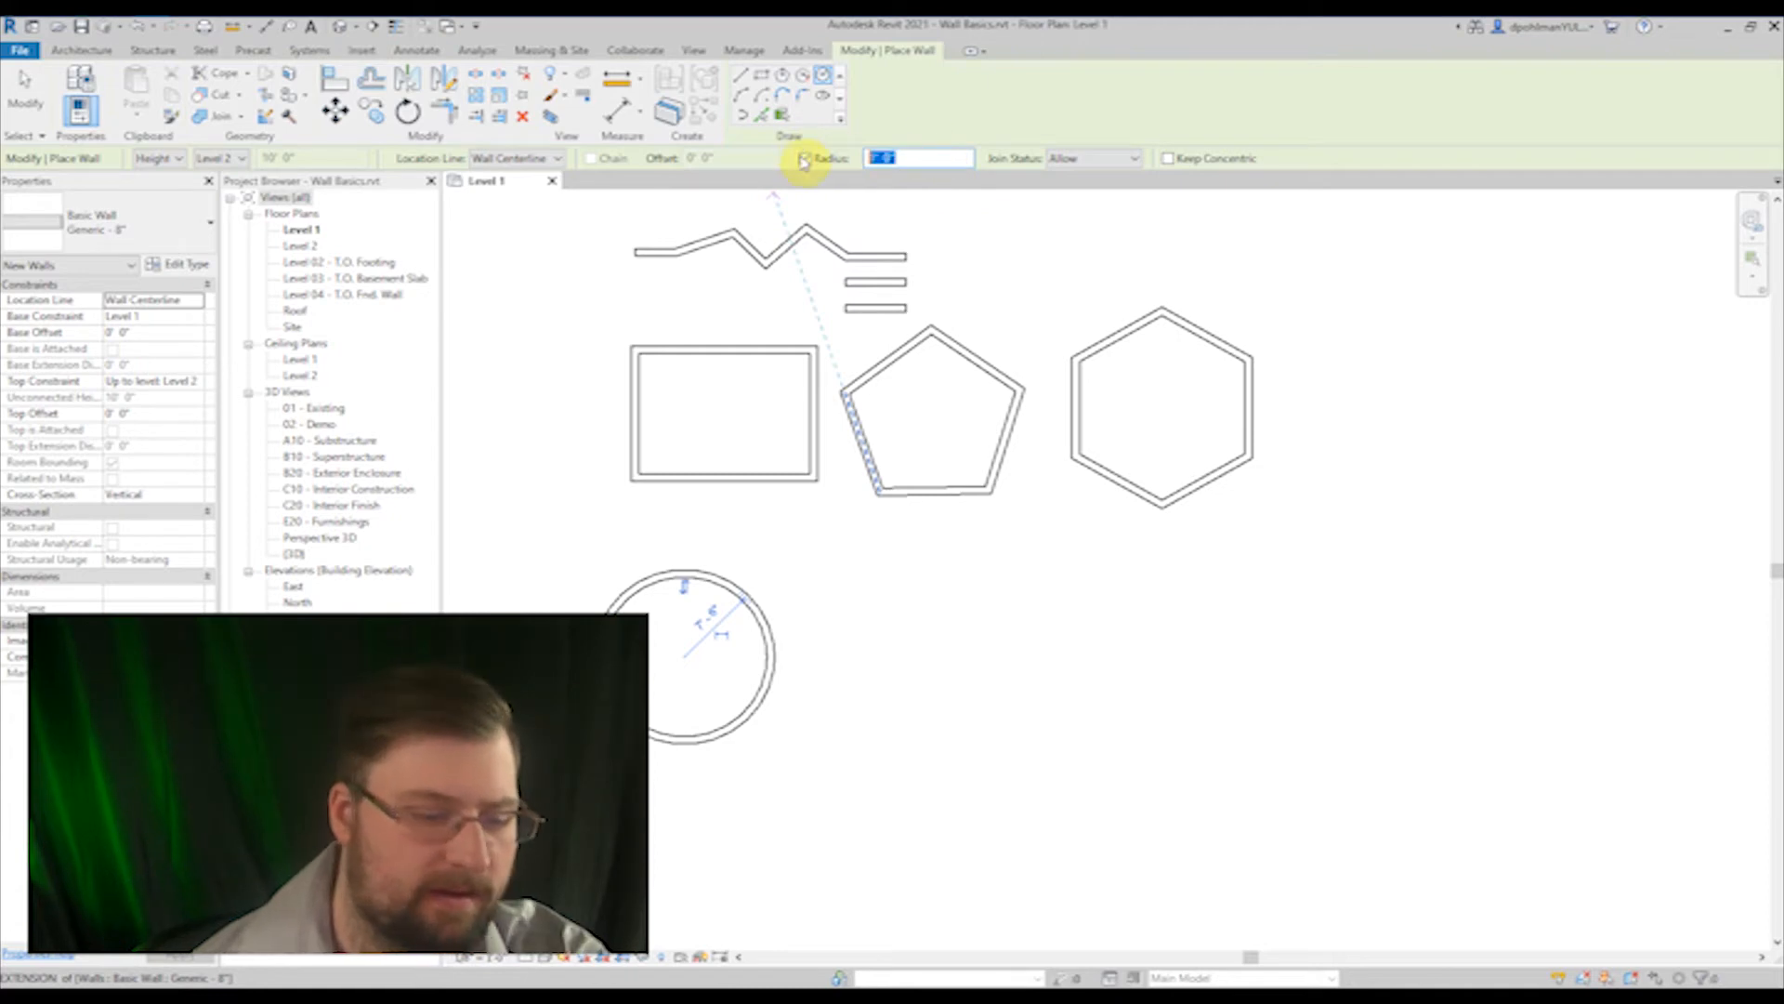
pyautogui.write('8')
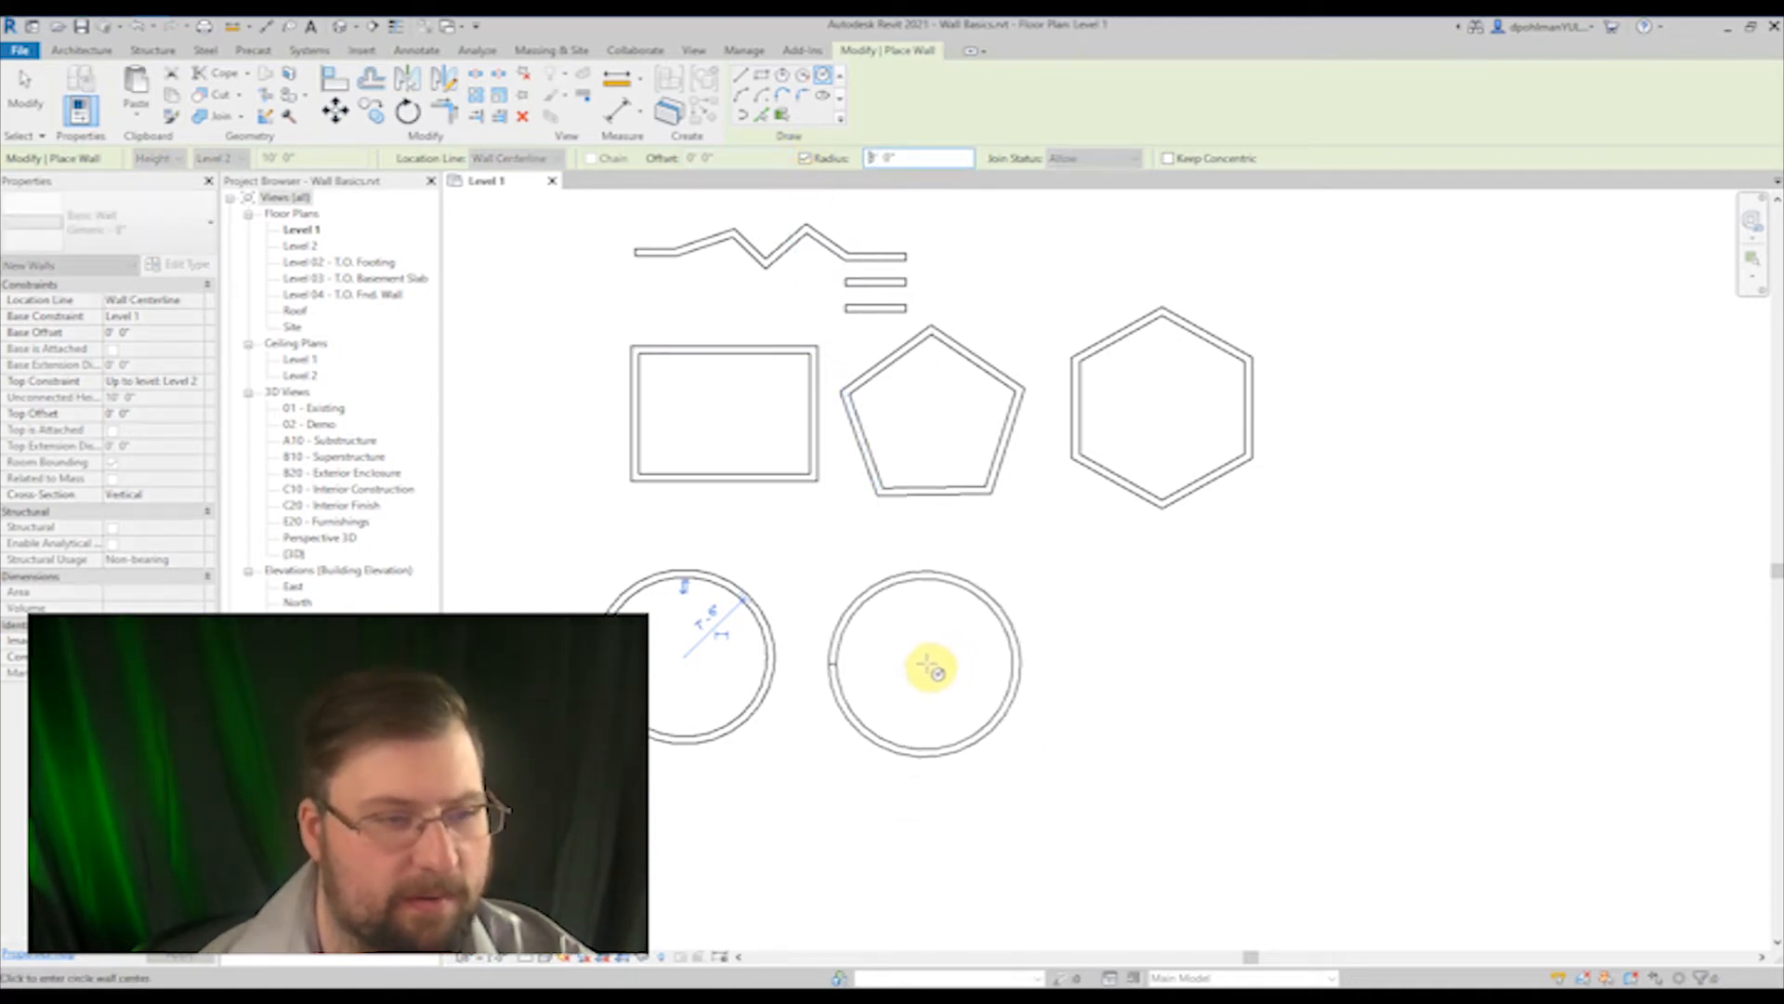
pyautogui.click(929, 667)
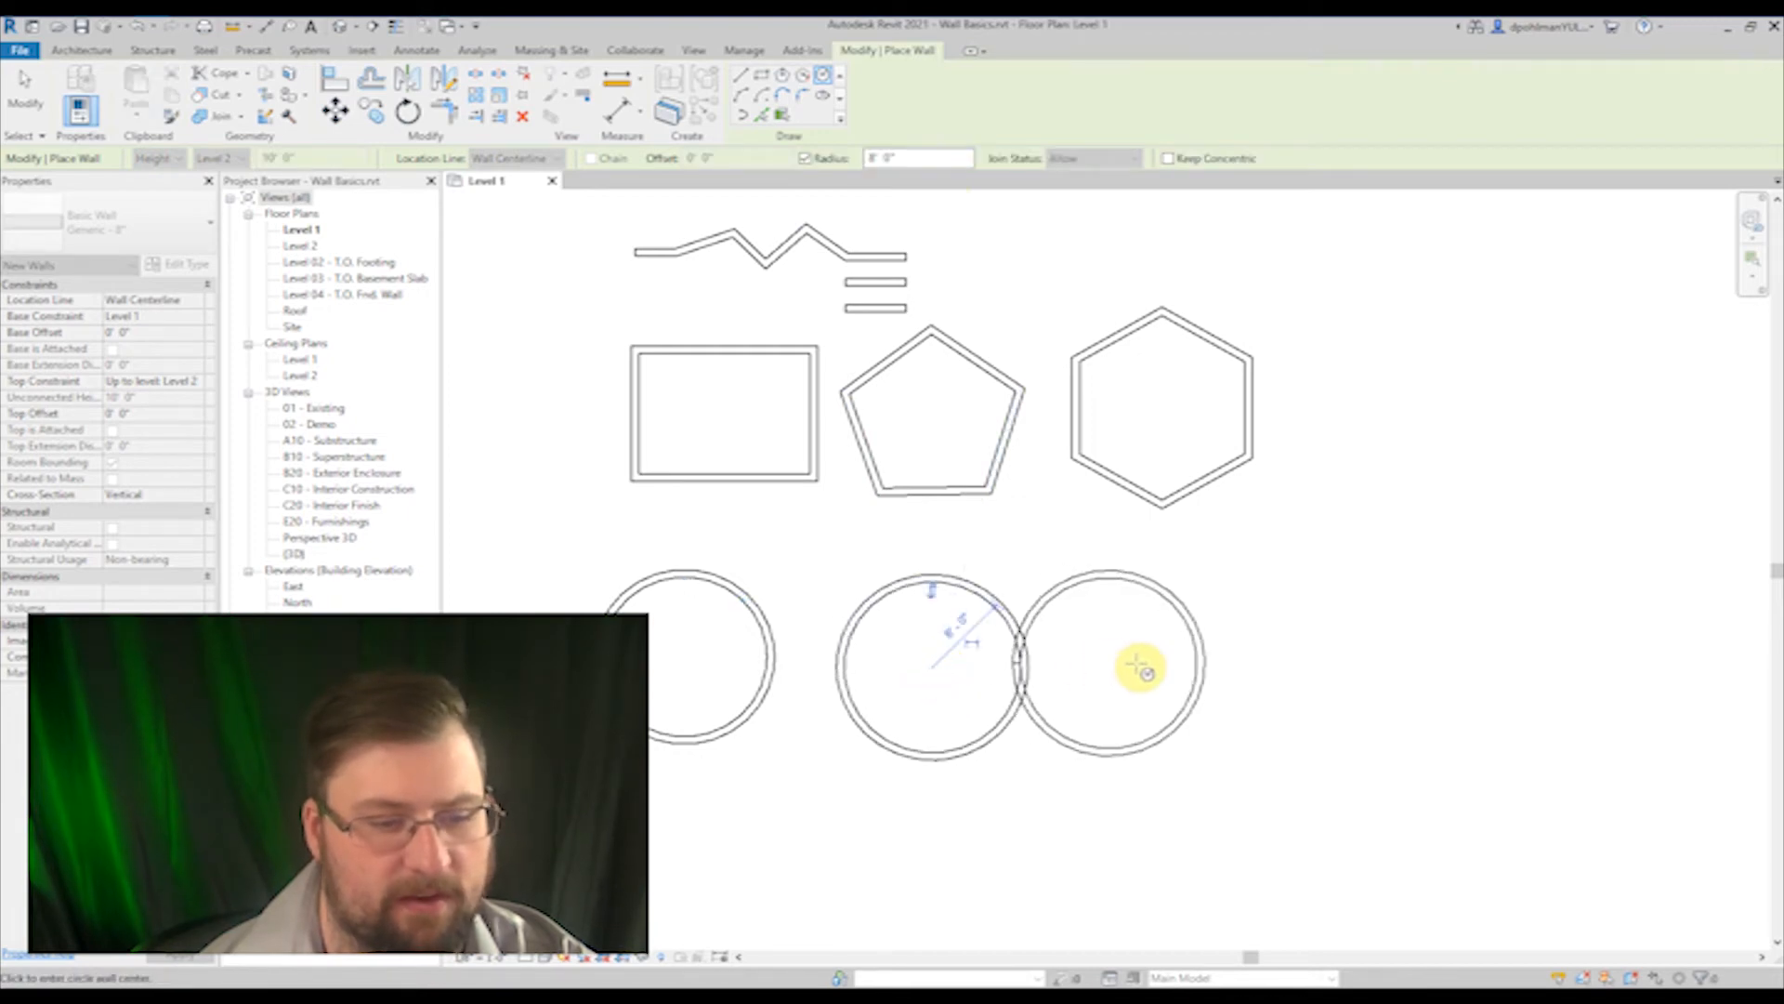
pyautogui.click(1153, 663)
pyautogui.click(1374, 654)
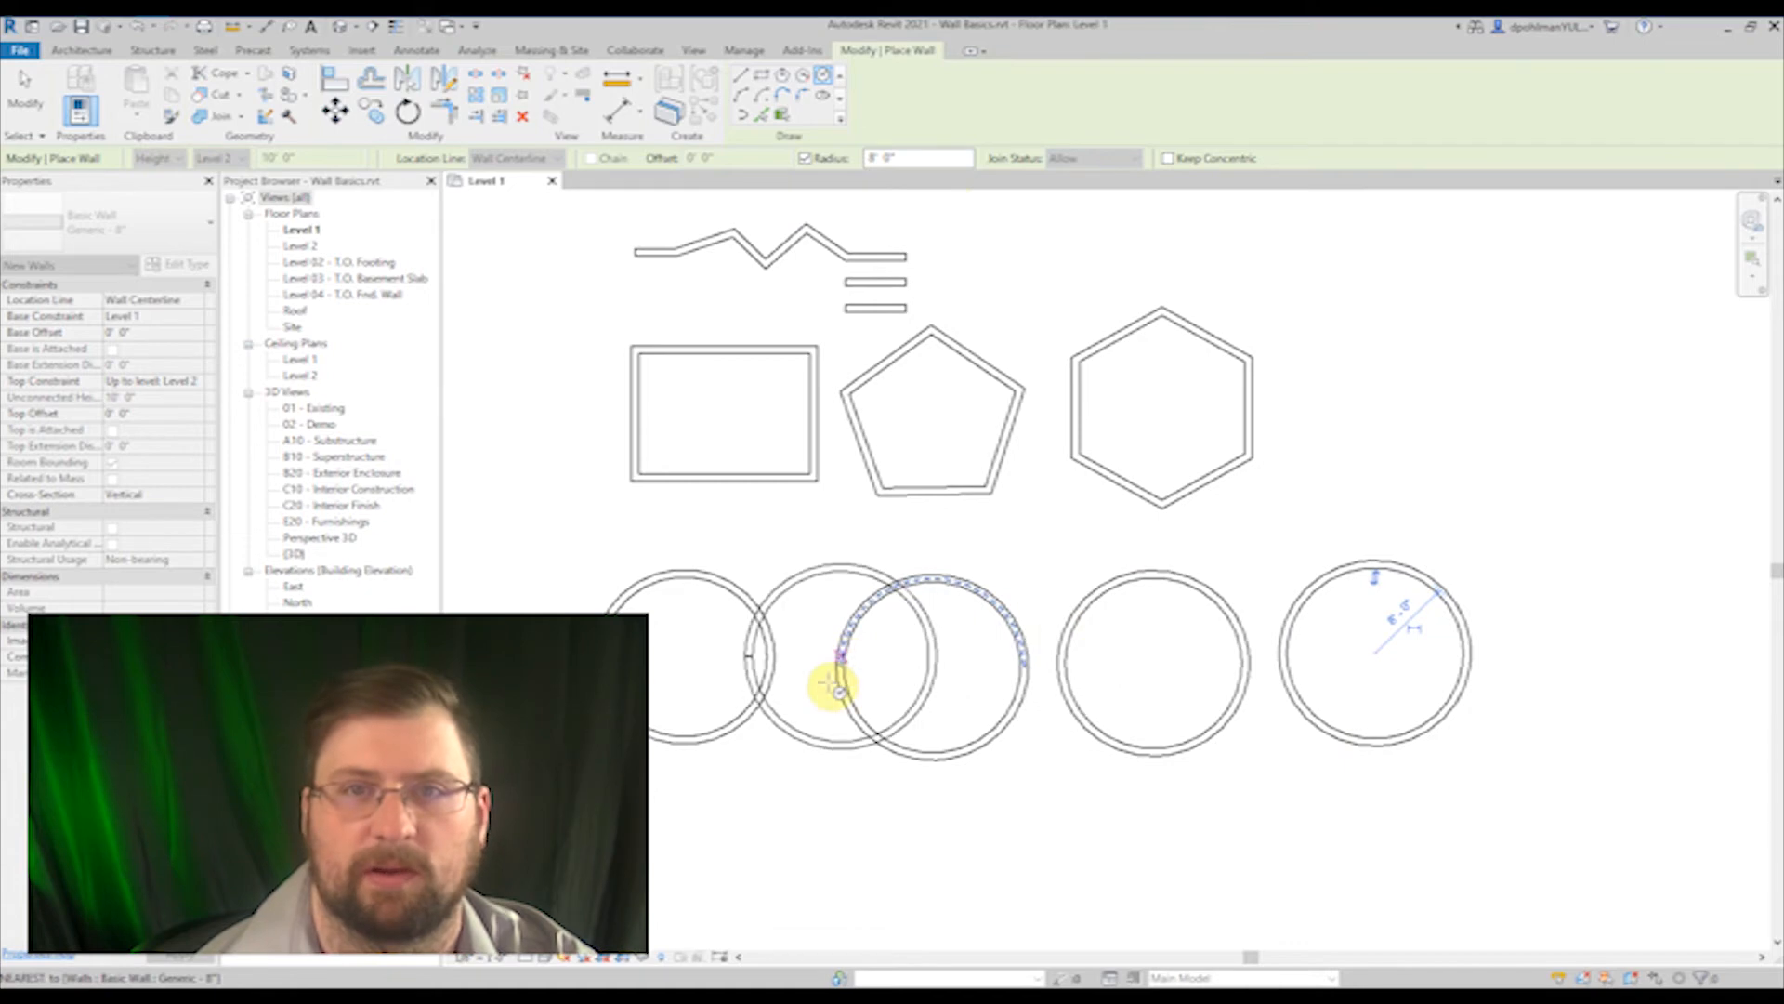
pyautogui.click(805, 158)
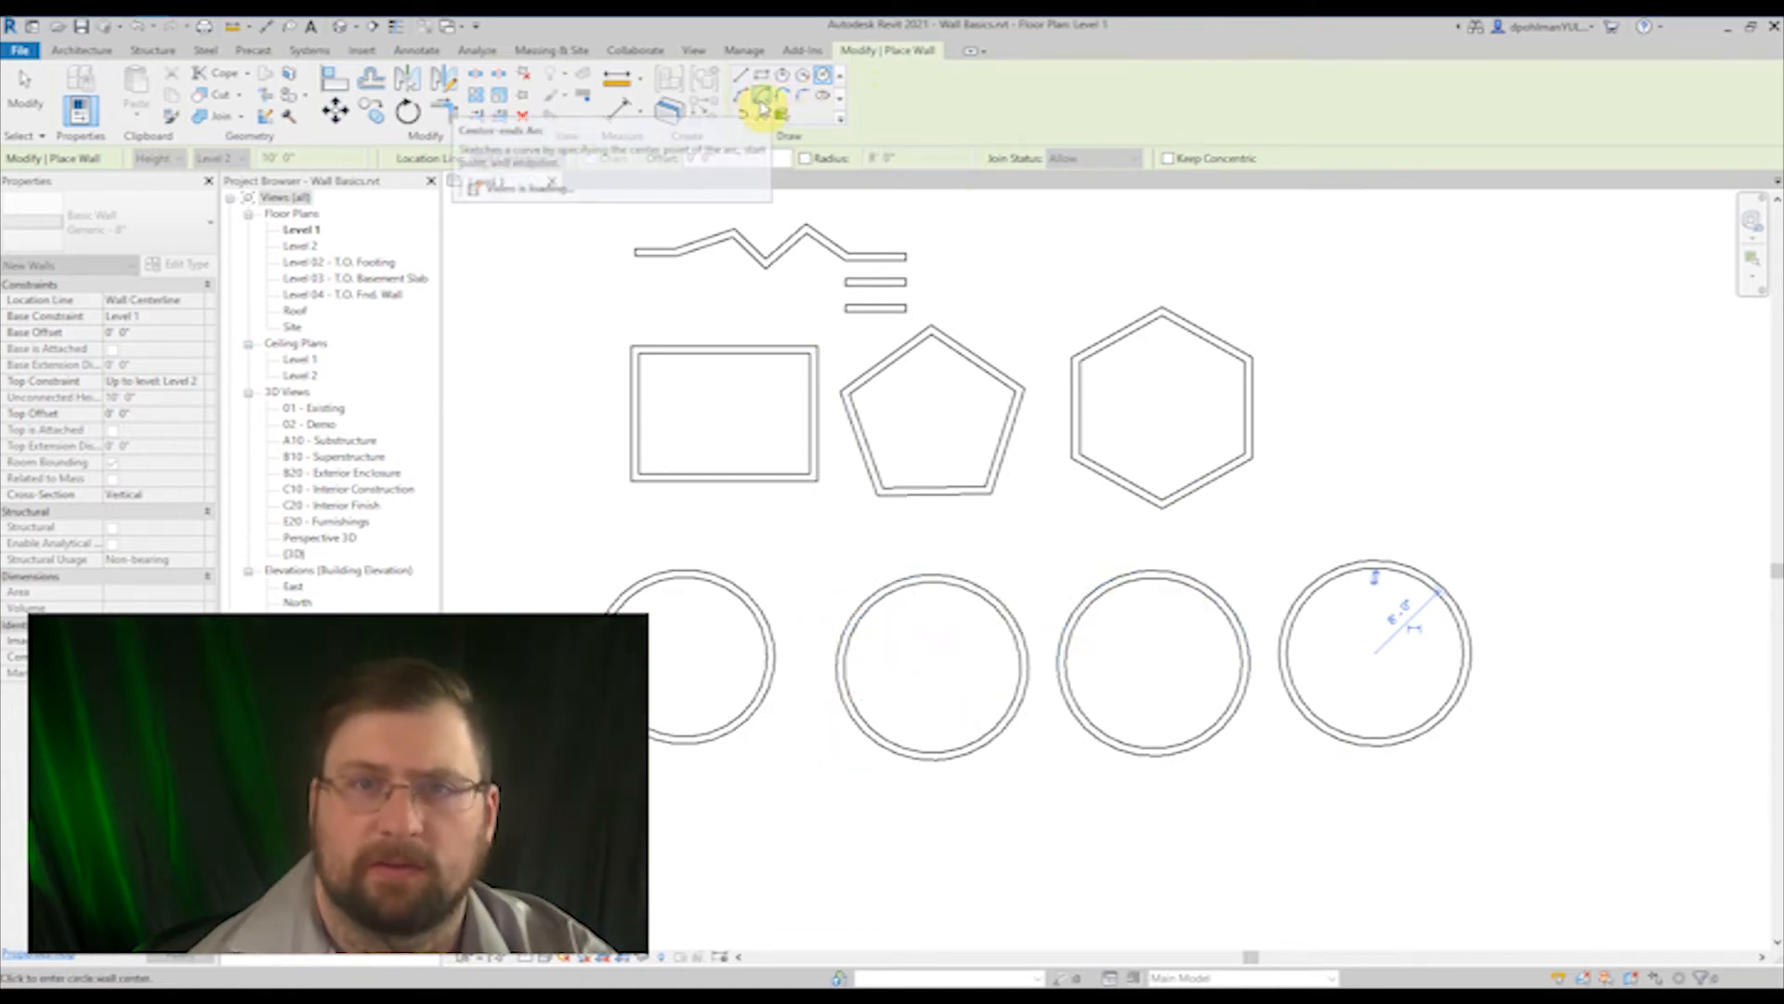
# Step: Draw an elliptical wall east of the hexagon with semi-axes of about 9'-6" horizontally and 5' vertically
pyautogui.click(826, 99)
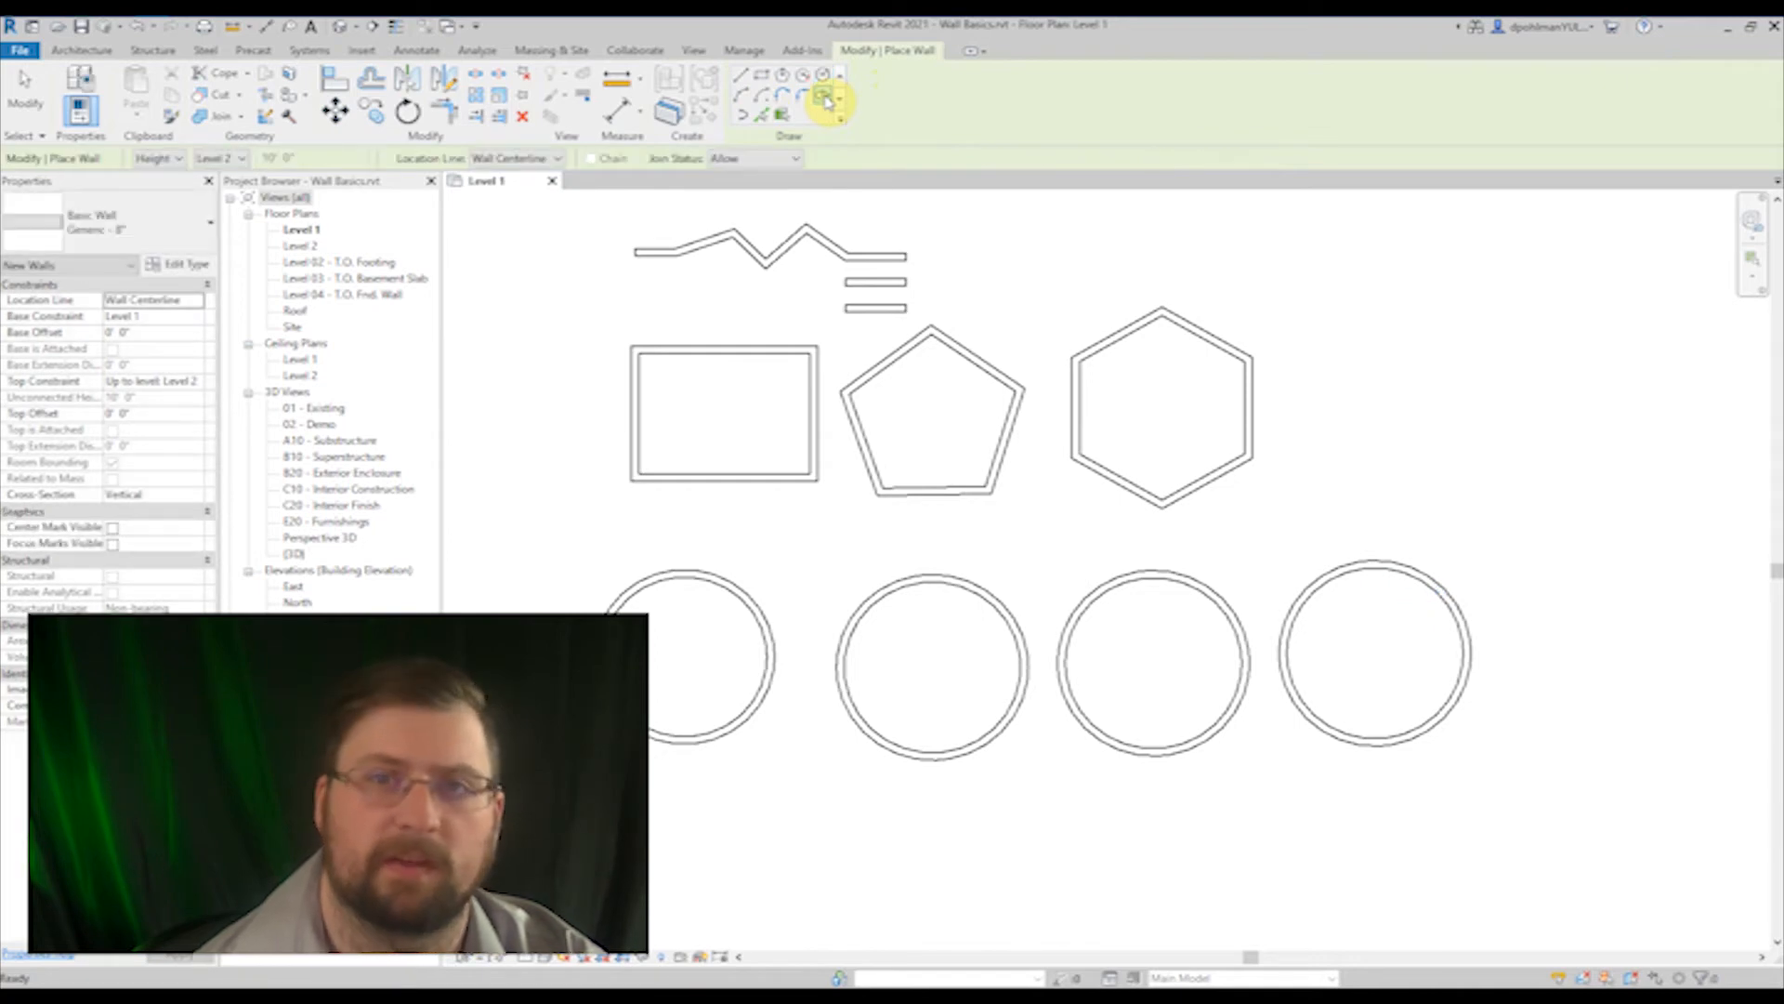
pyautogui.scroll(-2, 1185, 427)
pyautogui.moveTo(1238, 472)
pyautogui.mouseDown(button='middle')
pyautogui.moveTo(1024, 550)
pyautogui.moveTo(1021, 572)
pyautogui.moveTo(1125, 482)
pyautogui.mouseUp(button='middle')
pyautogui.scroll(1, 1271, 462)
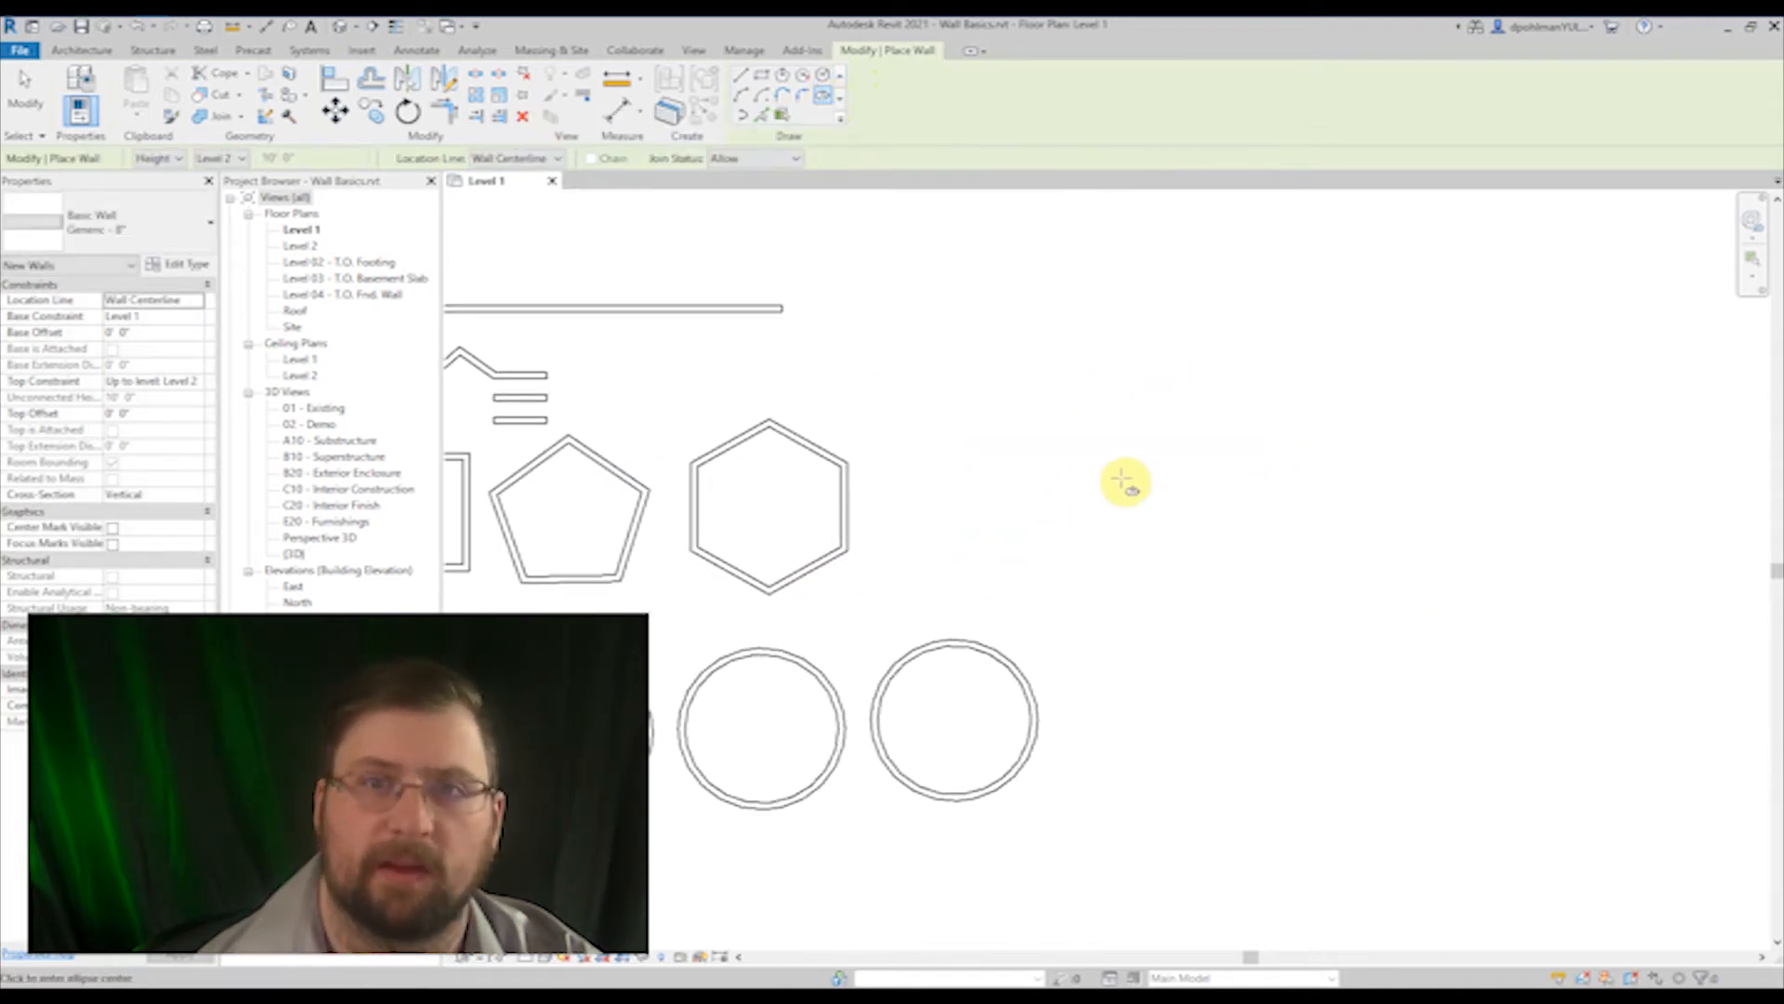
pyautogui.click(1071, 495)
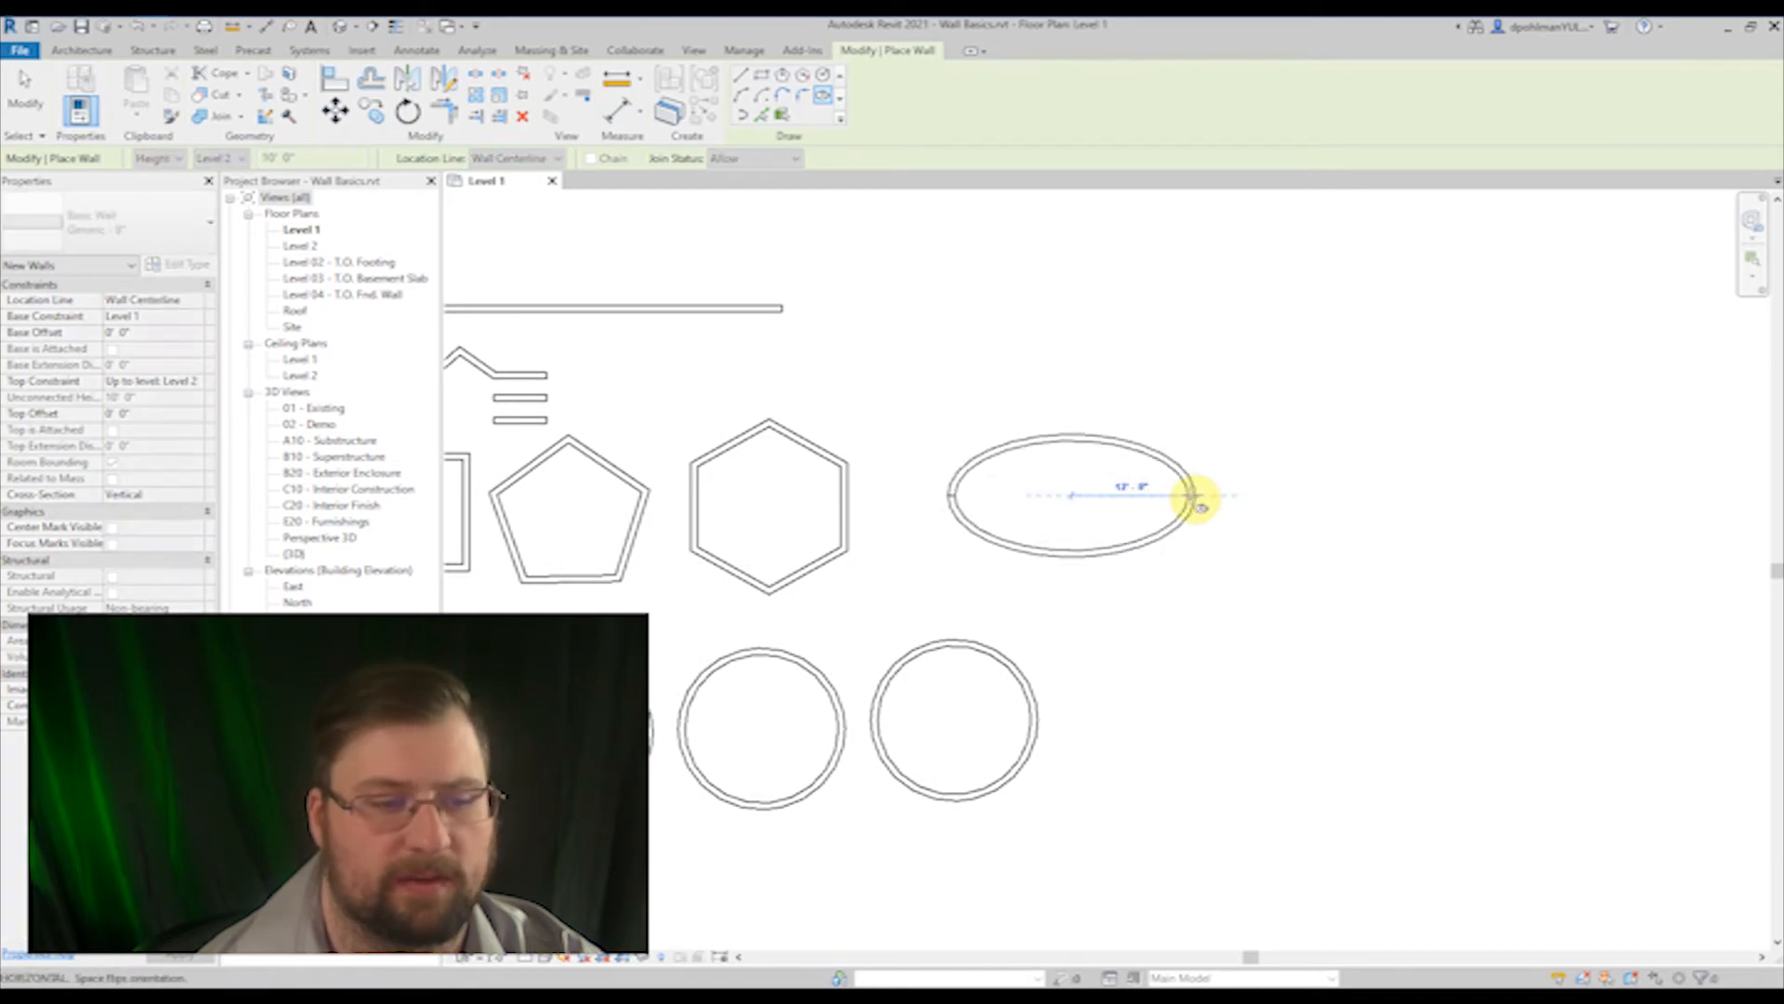
pyautogui.click(1168, 495)
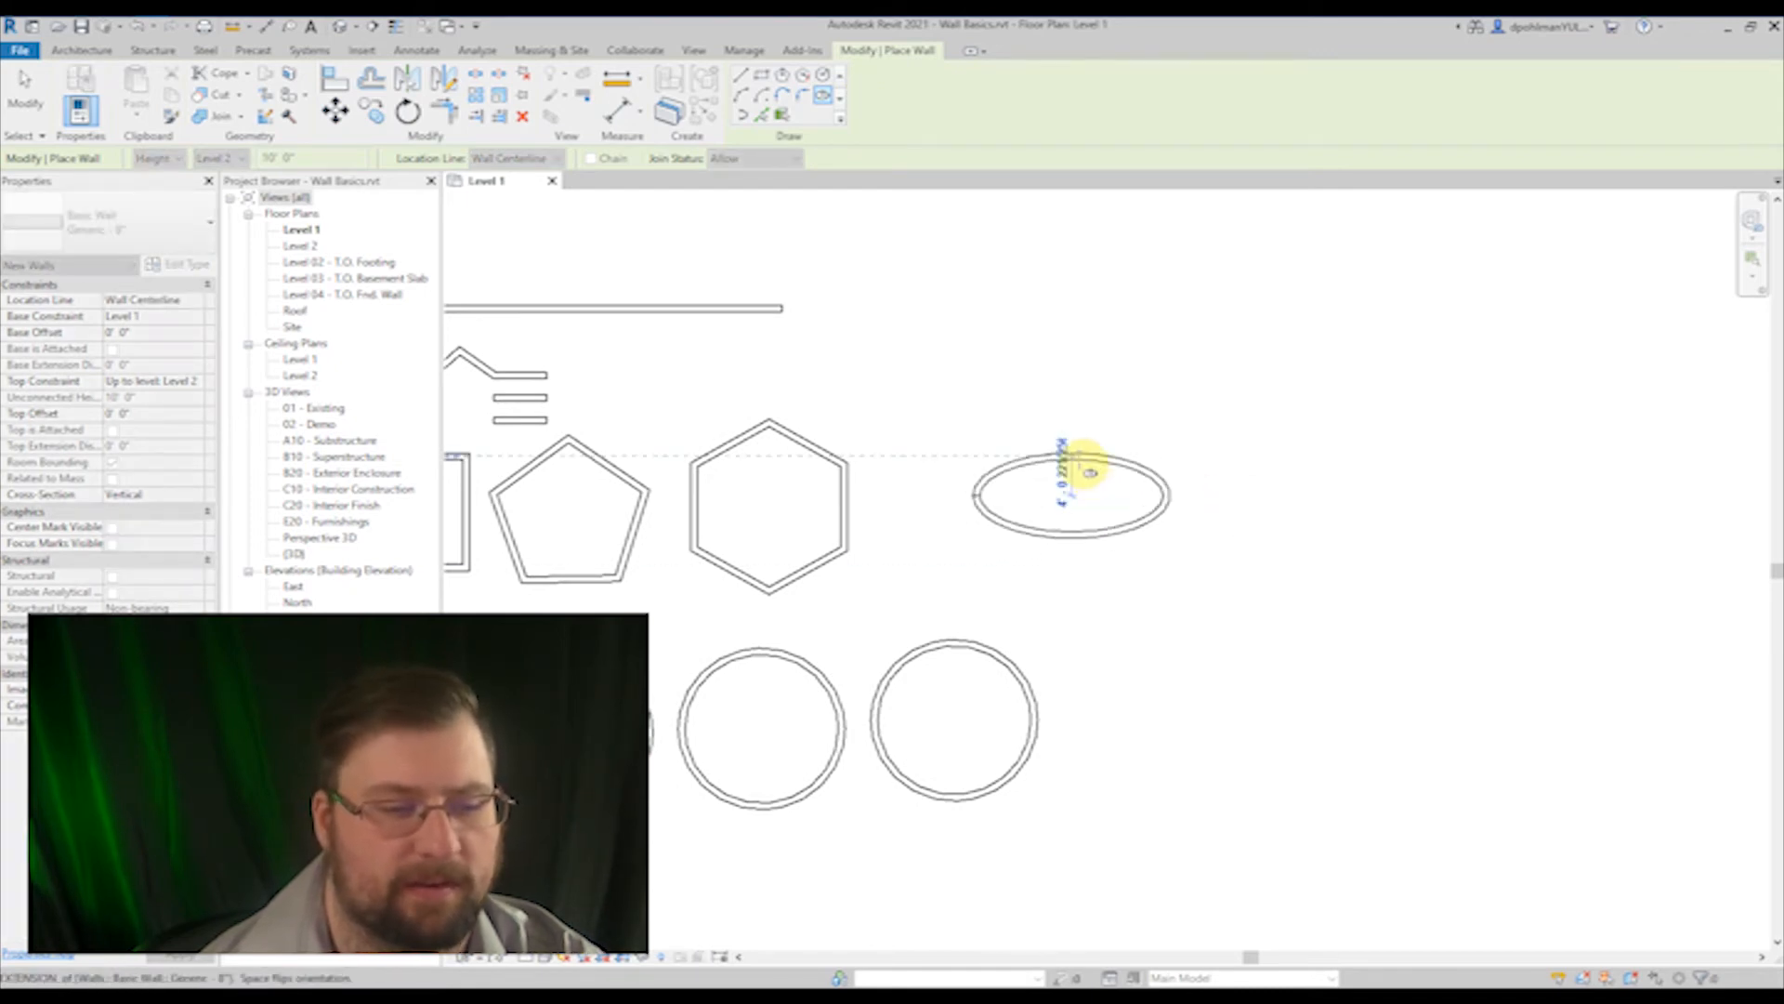
pyautogui.click(1073, 448)
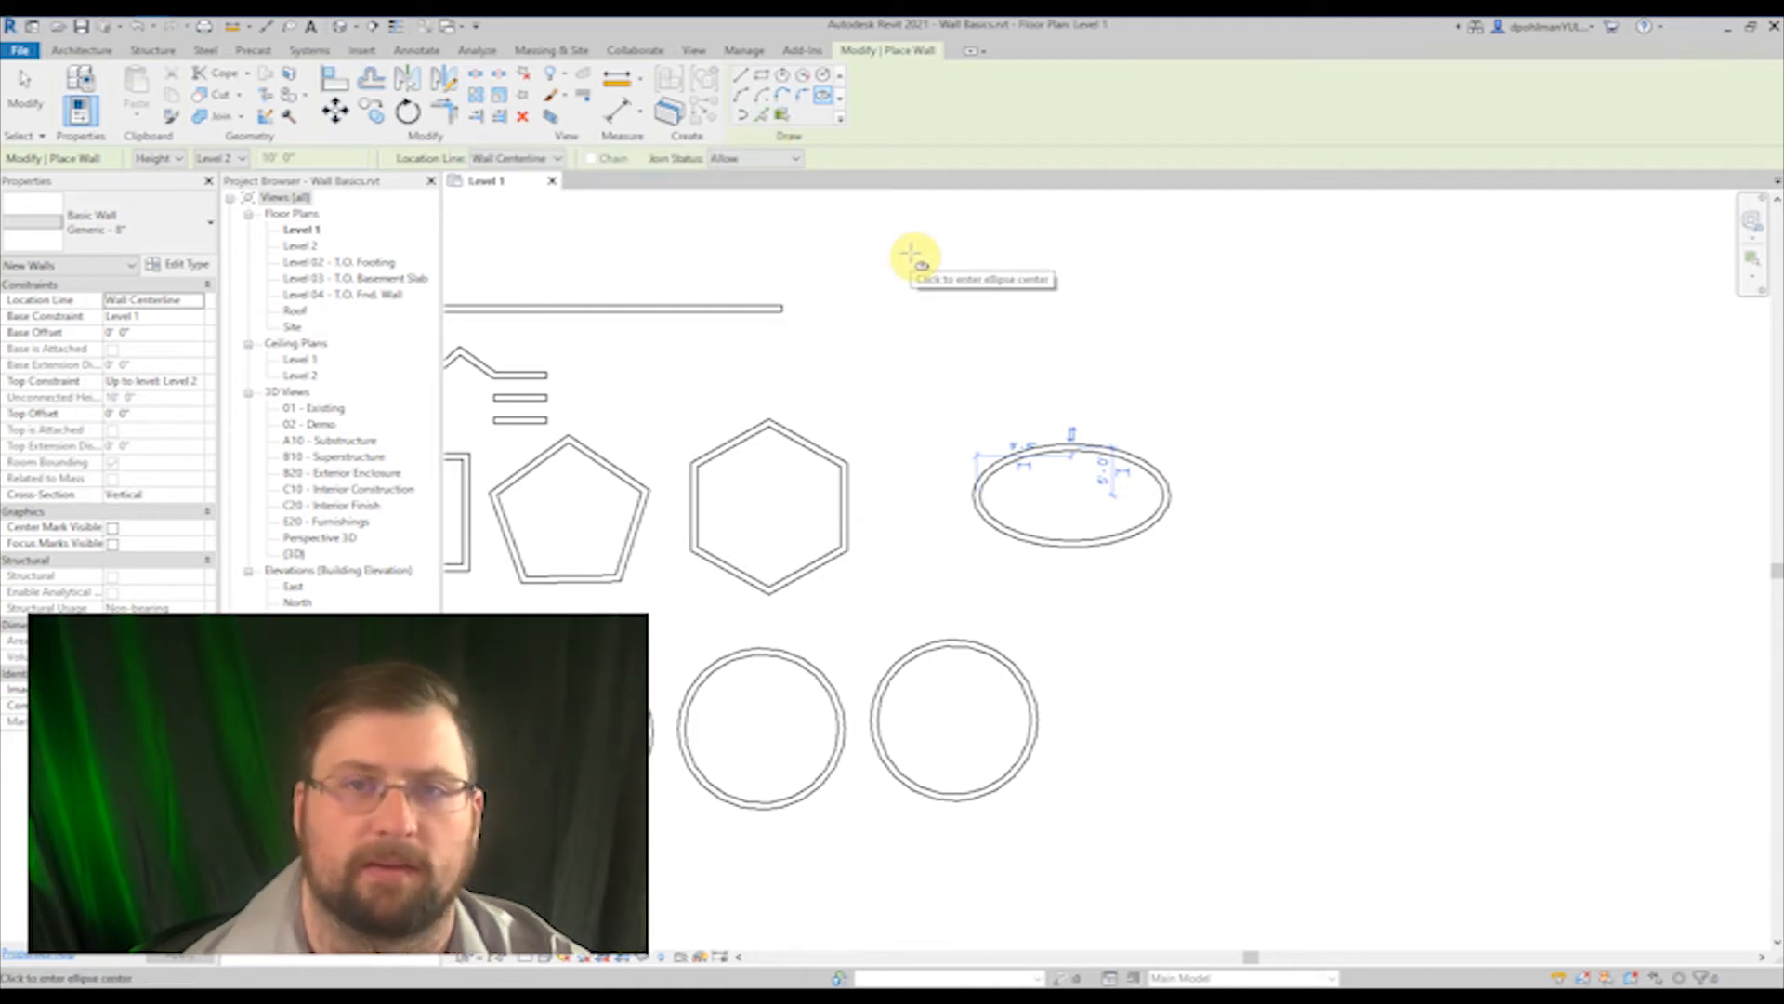
# Step: Draw a start-end-radius arc wall above the ellipse, rising from its west end and bulging toward the northwest
pyautogui.scroll(-2, 1226, 351)
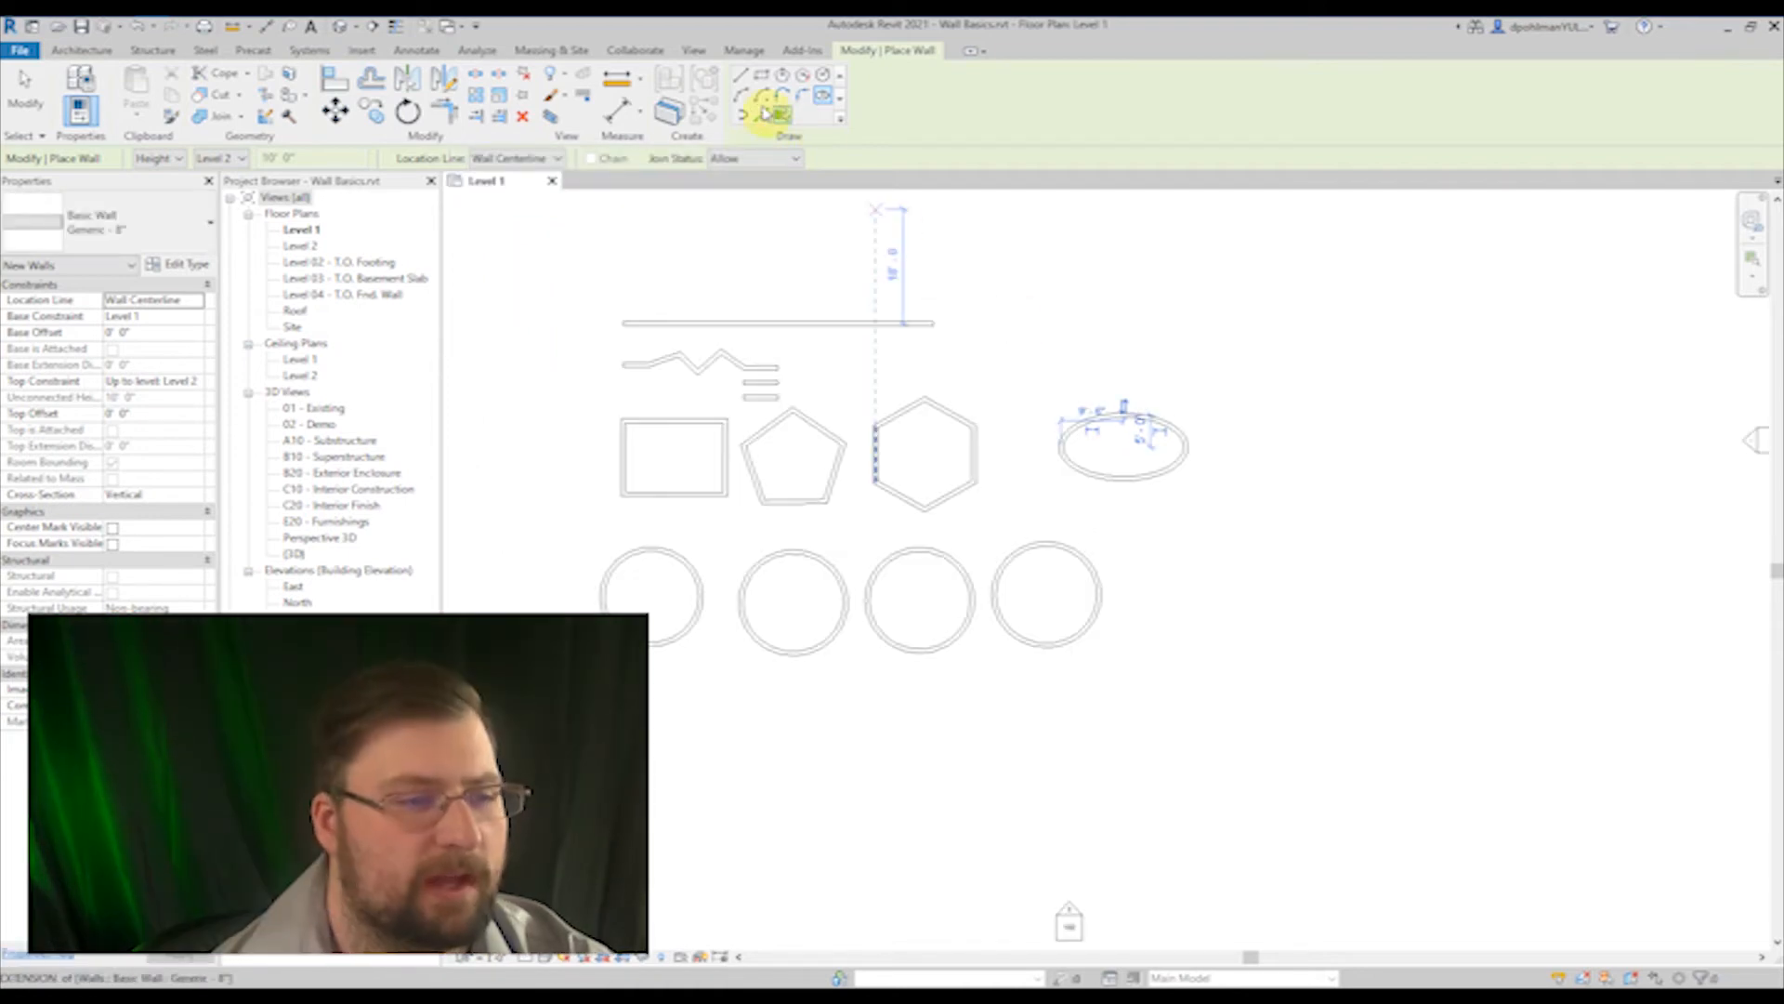
pyautogui.click(743, 100)
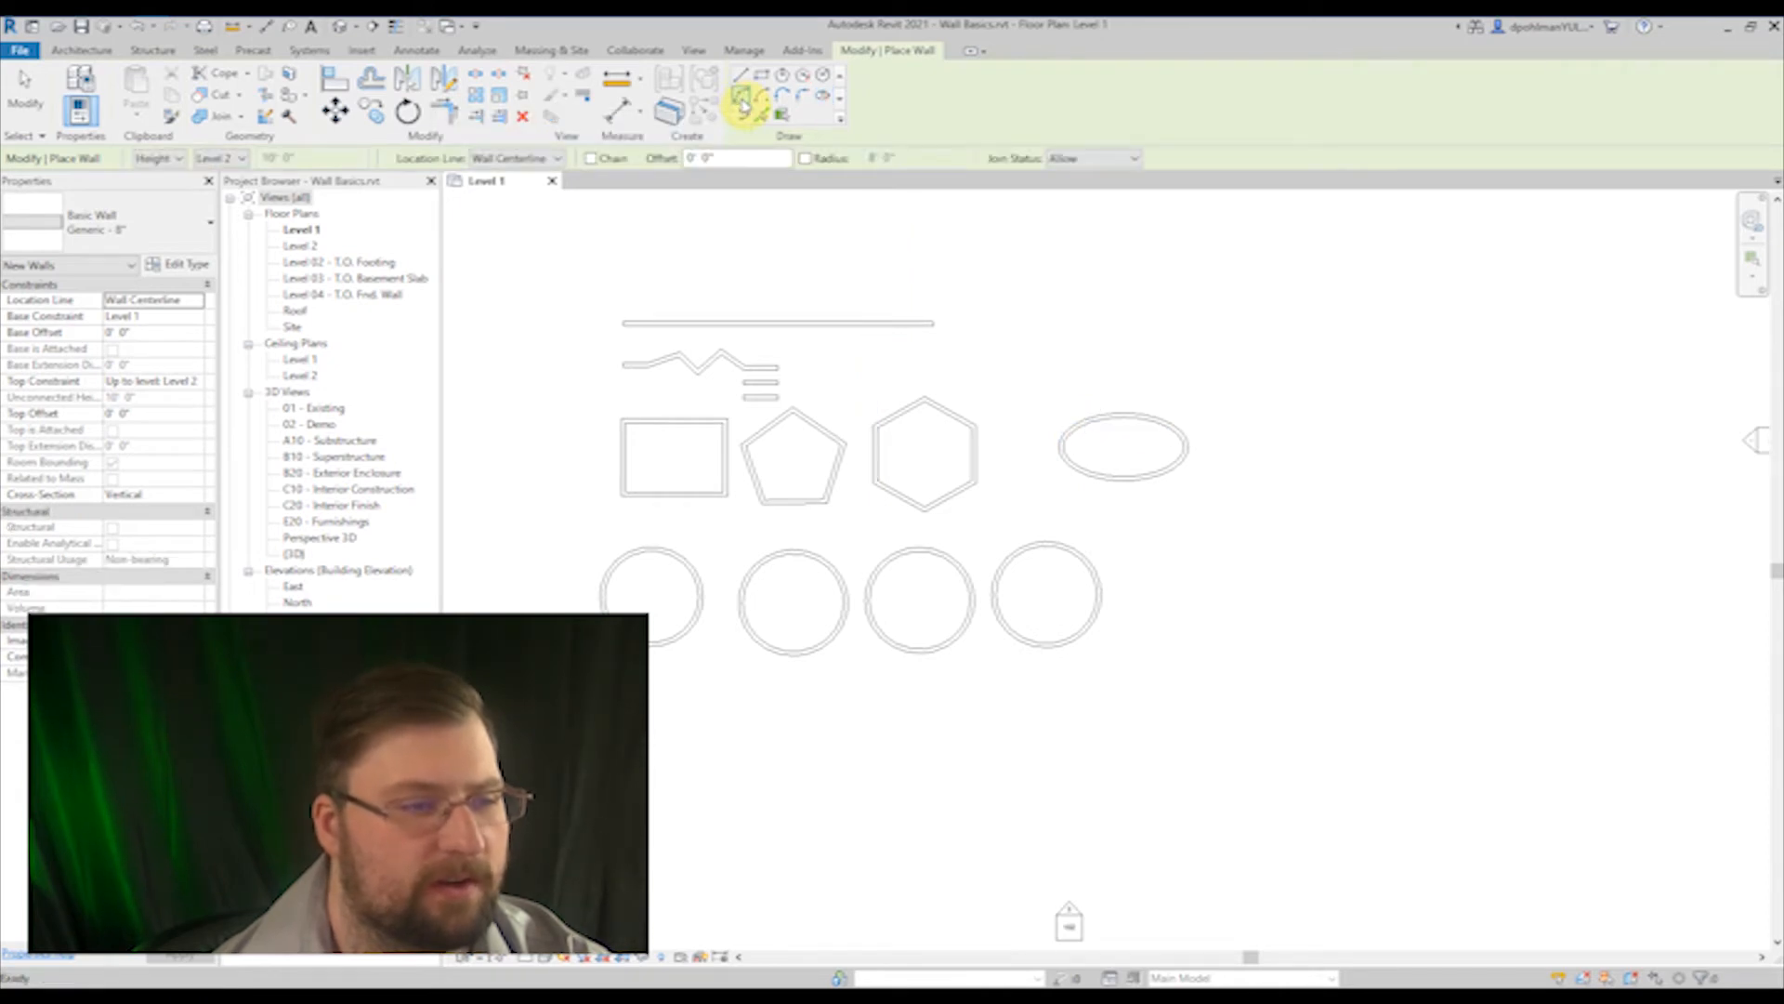
pyautogui.scroll(3, 1023, 366)
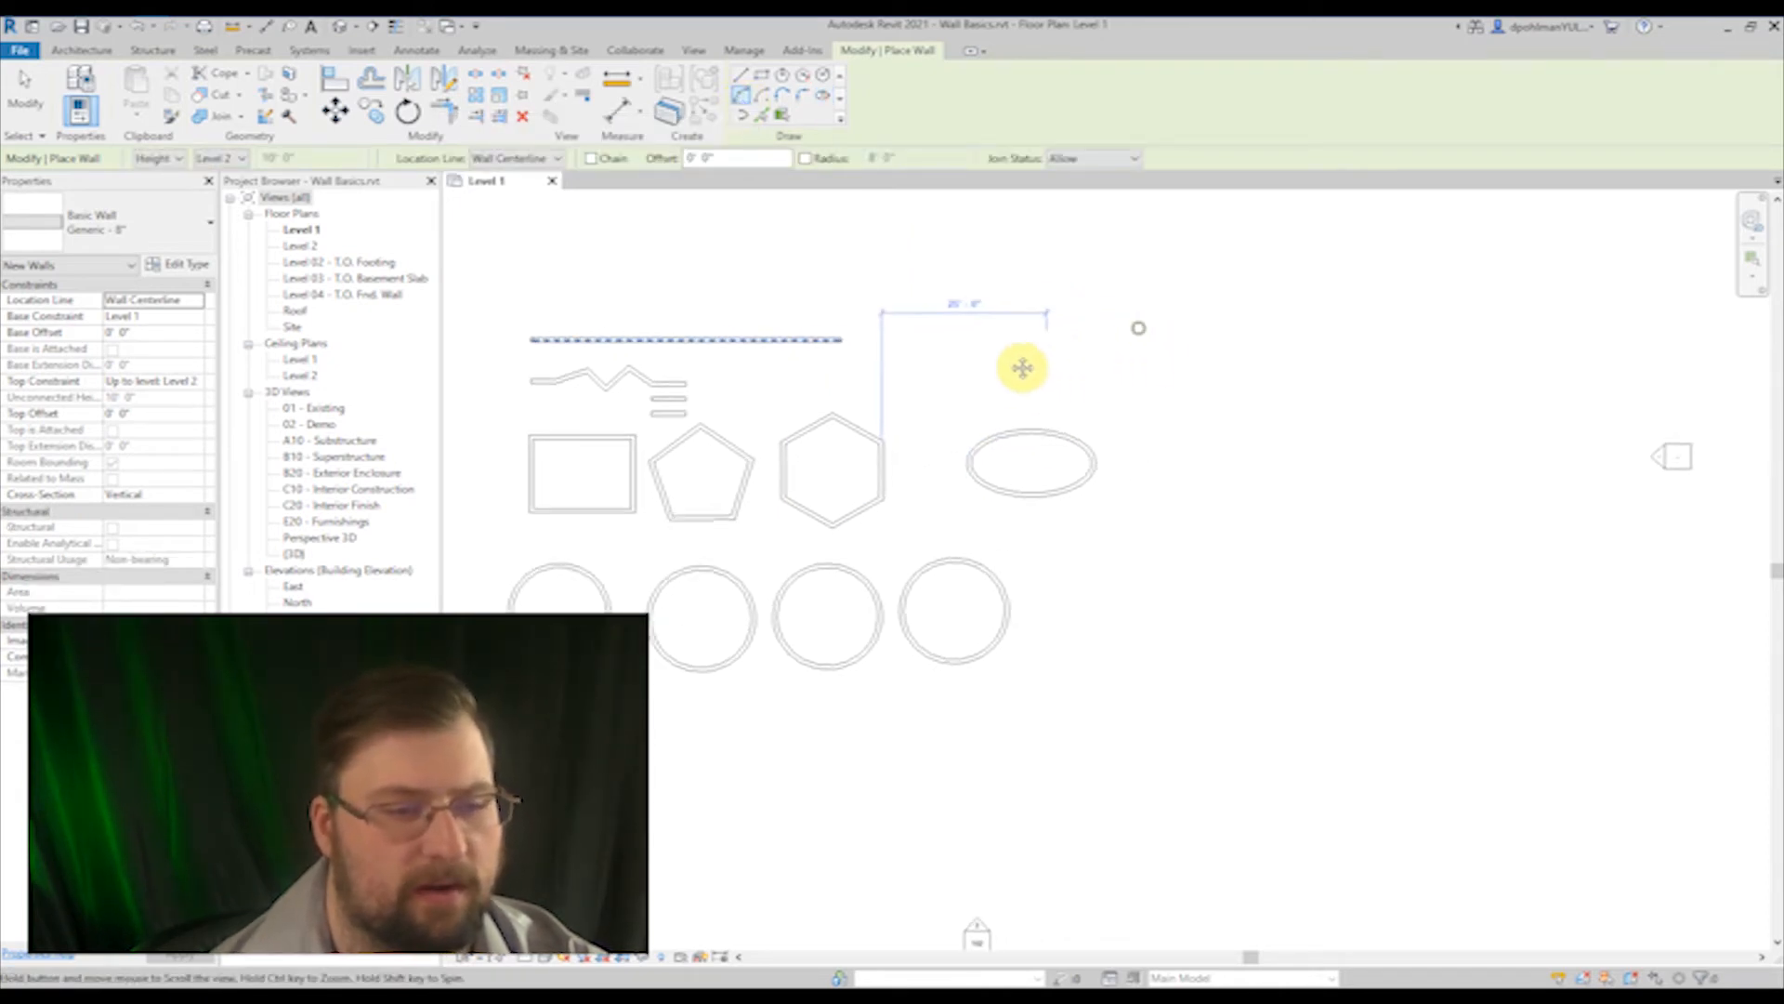
pyautogui.click(789, 430)
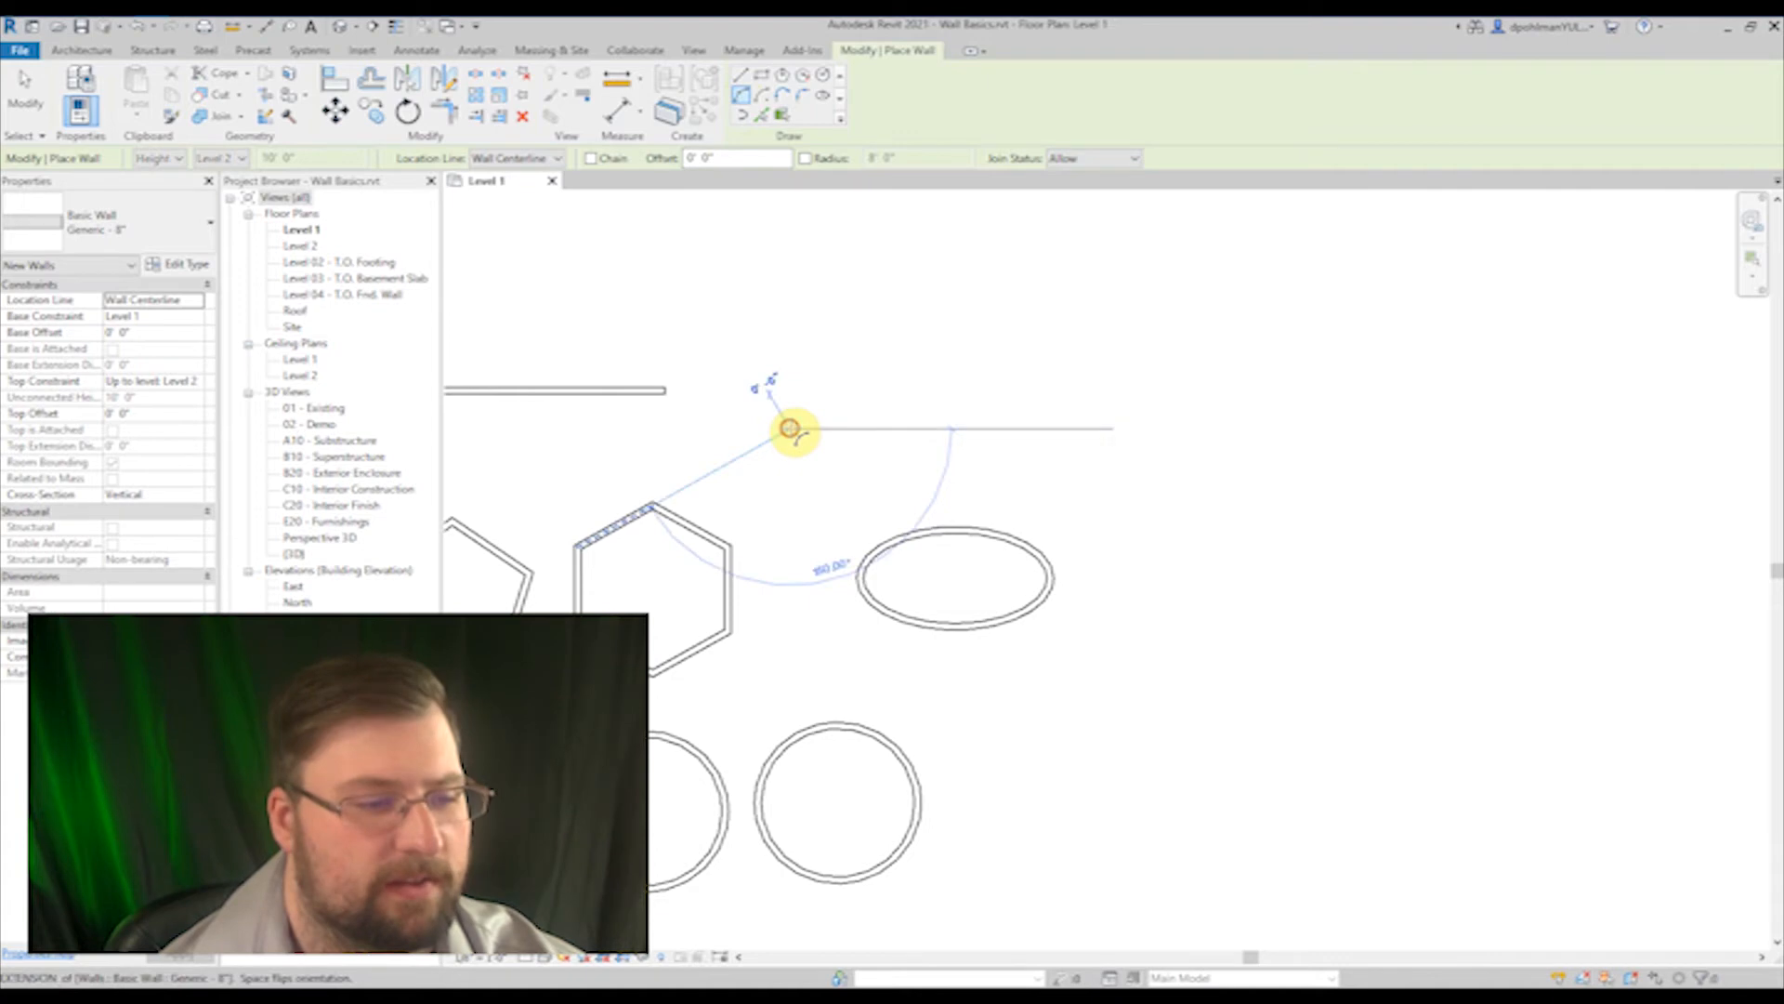
pyautogui.click(948, 317)
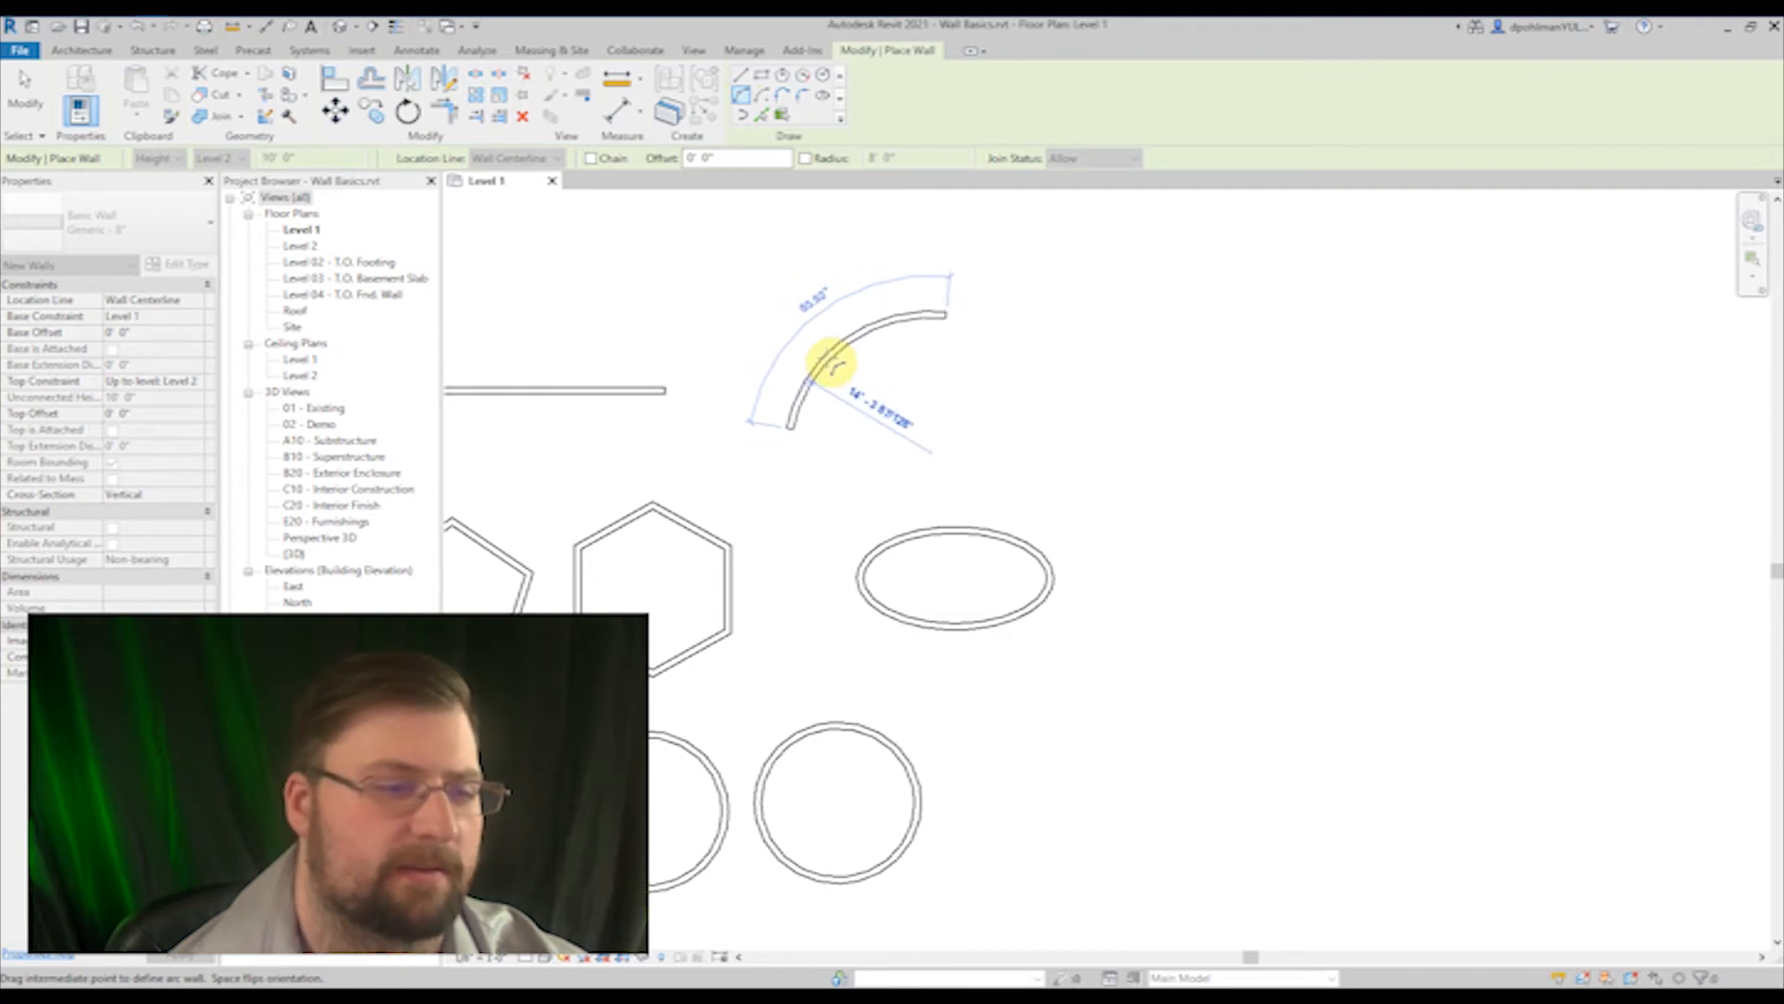
pyautogui.click(821, 354)
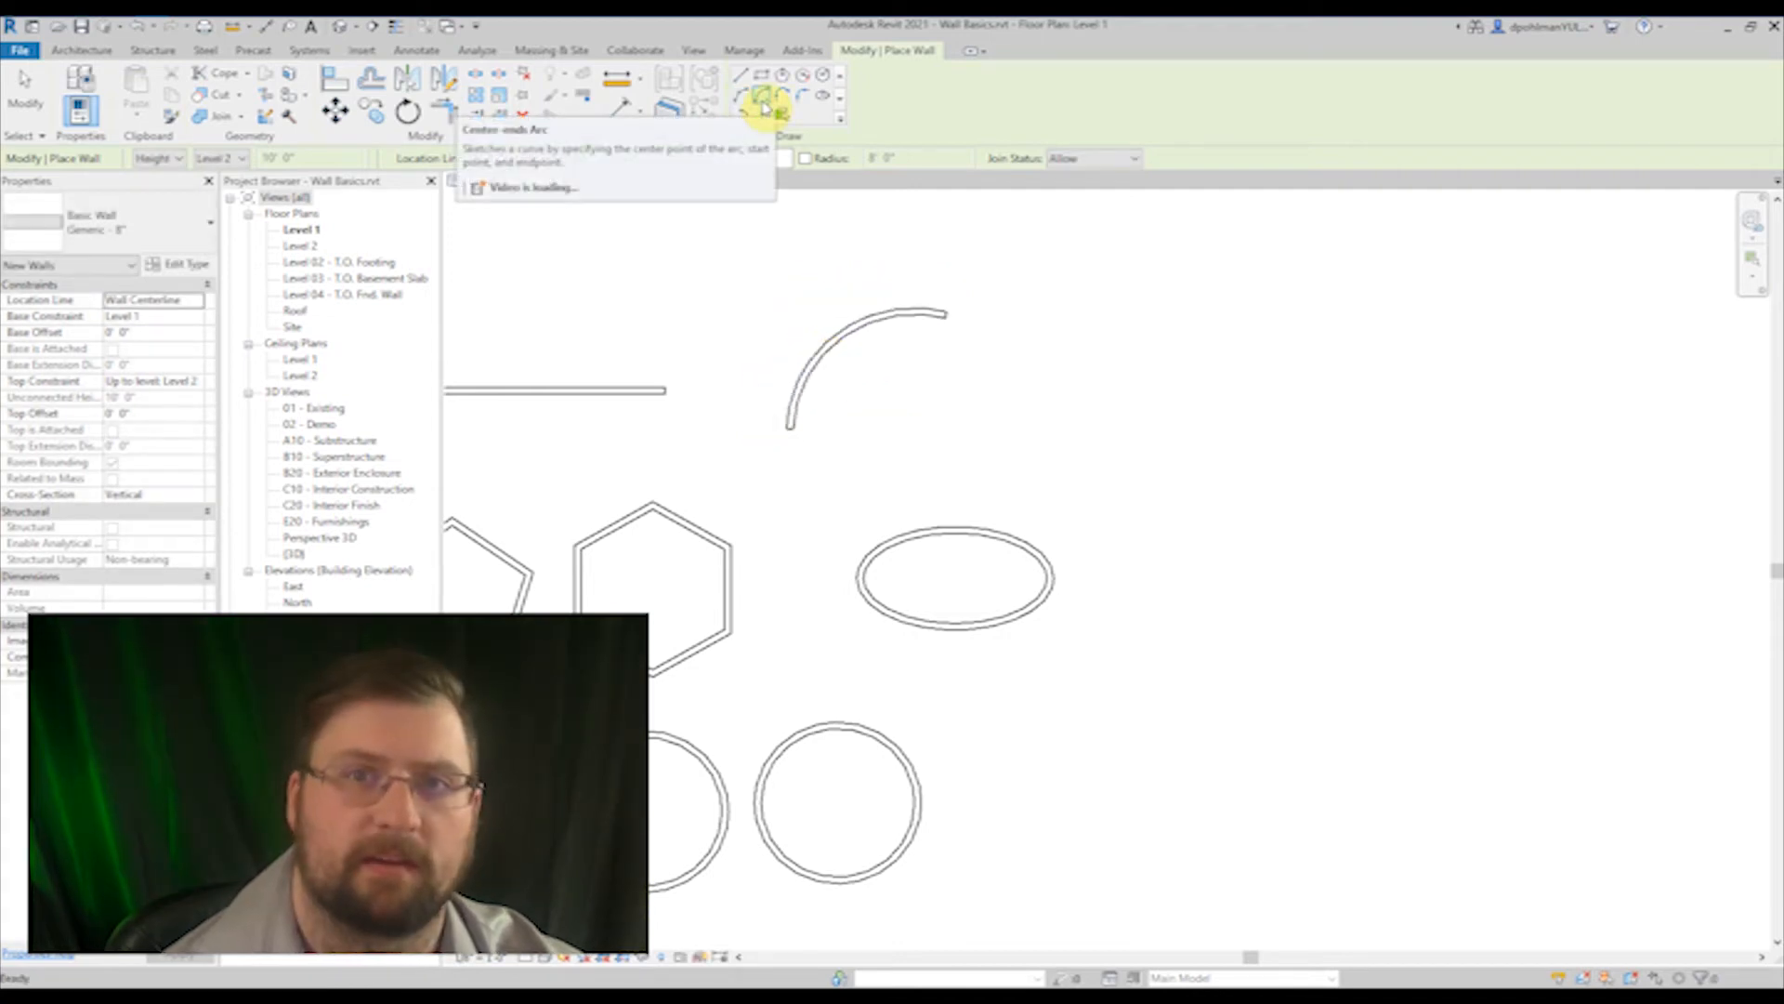
# Step: Draw a center-ends arc wall with a radius of about 10' east of the first arc, sweeping counterclockwise from due east
pyautogui.click(764, 106)
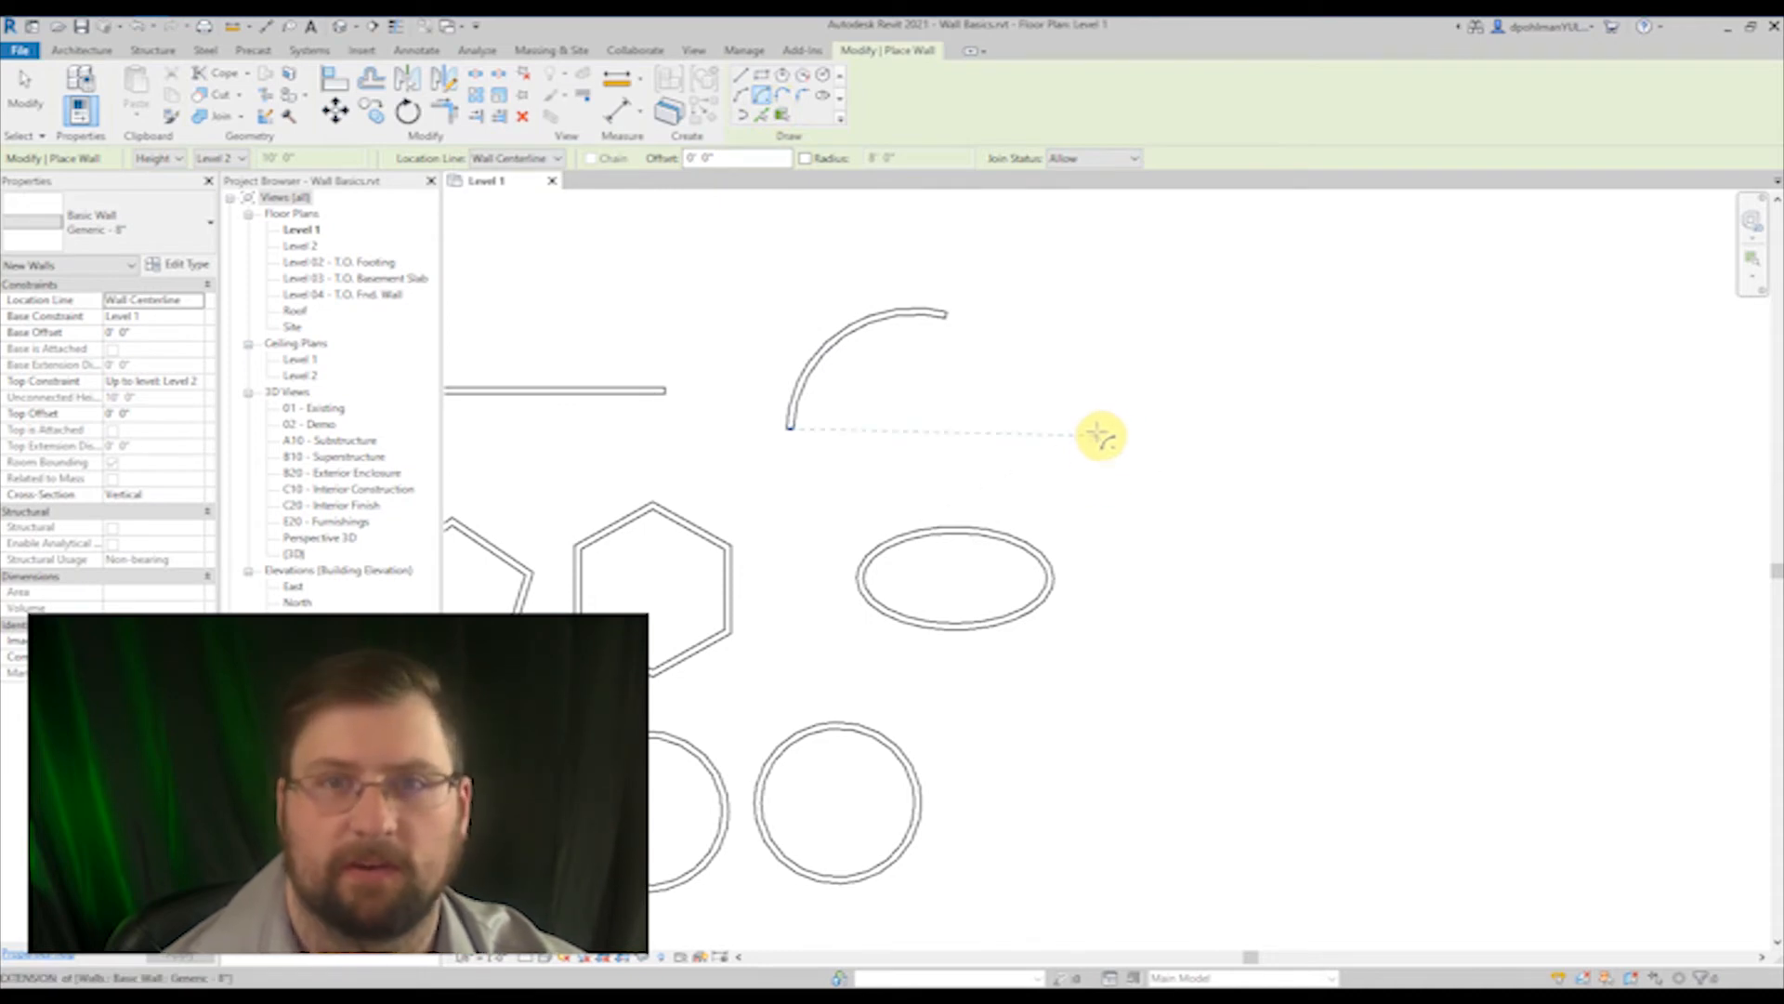
pyautogui.click(1018, 434)
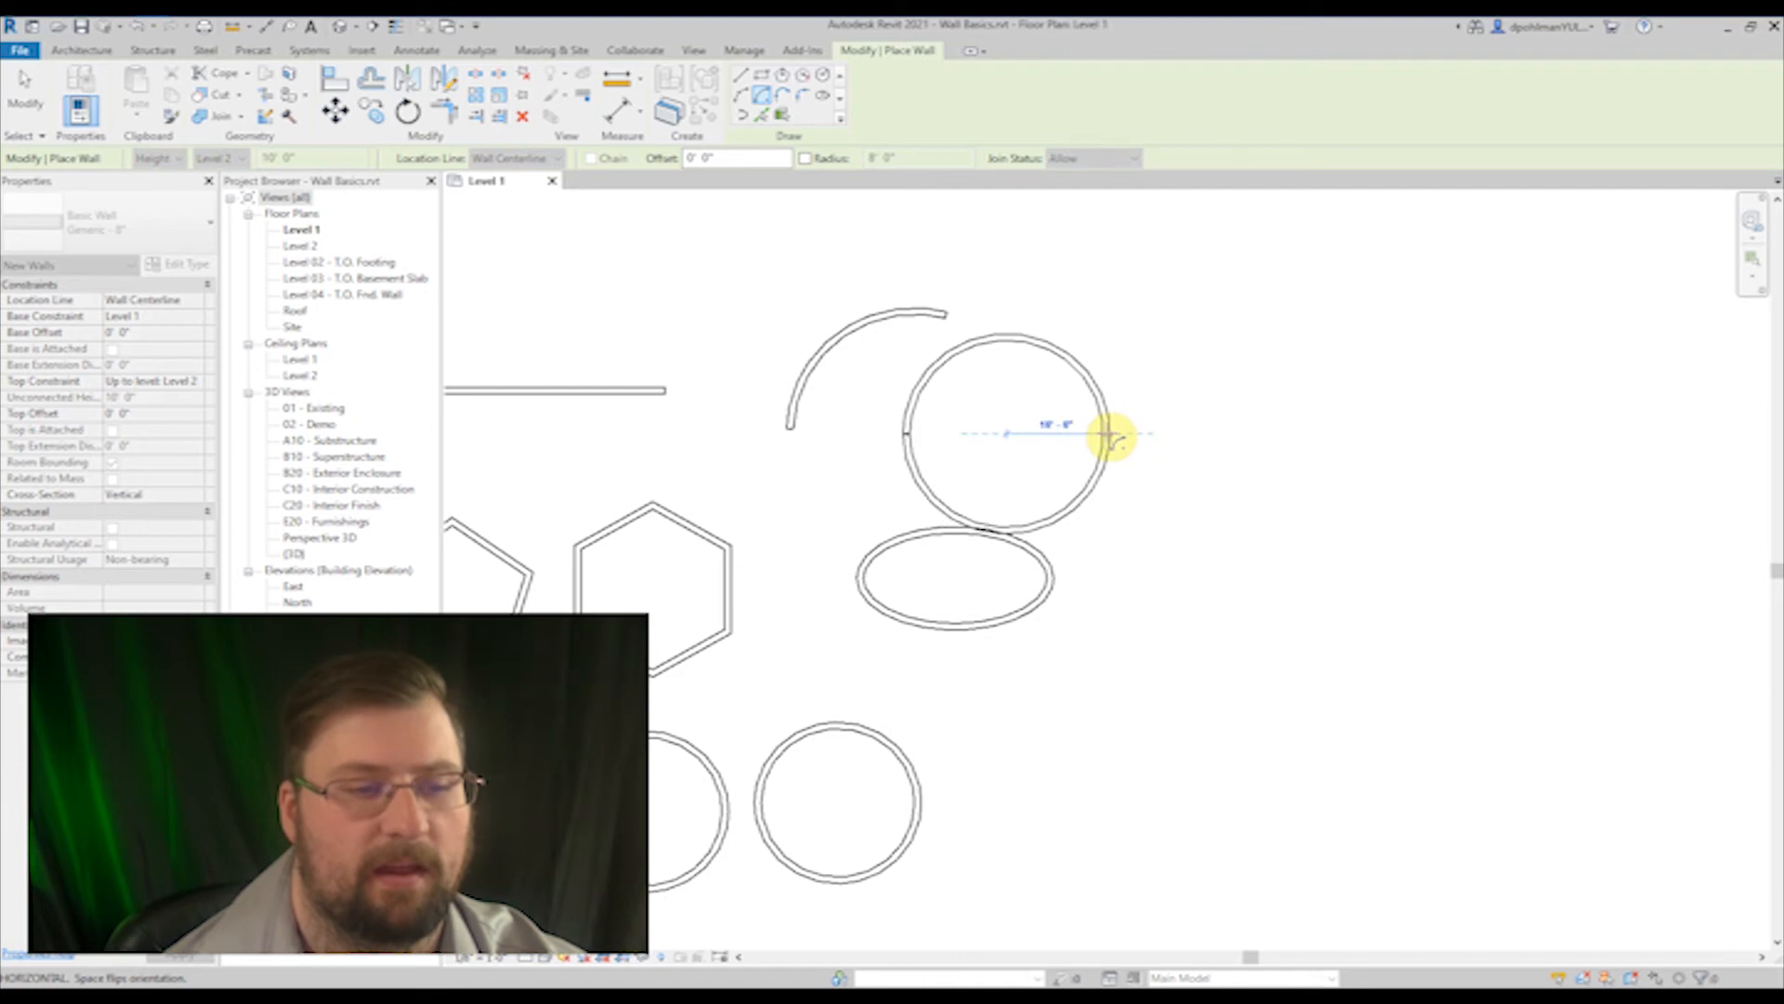
pyautogui.click(1108, 434)
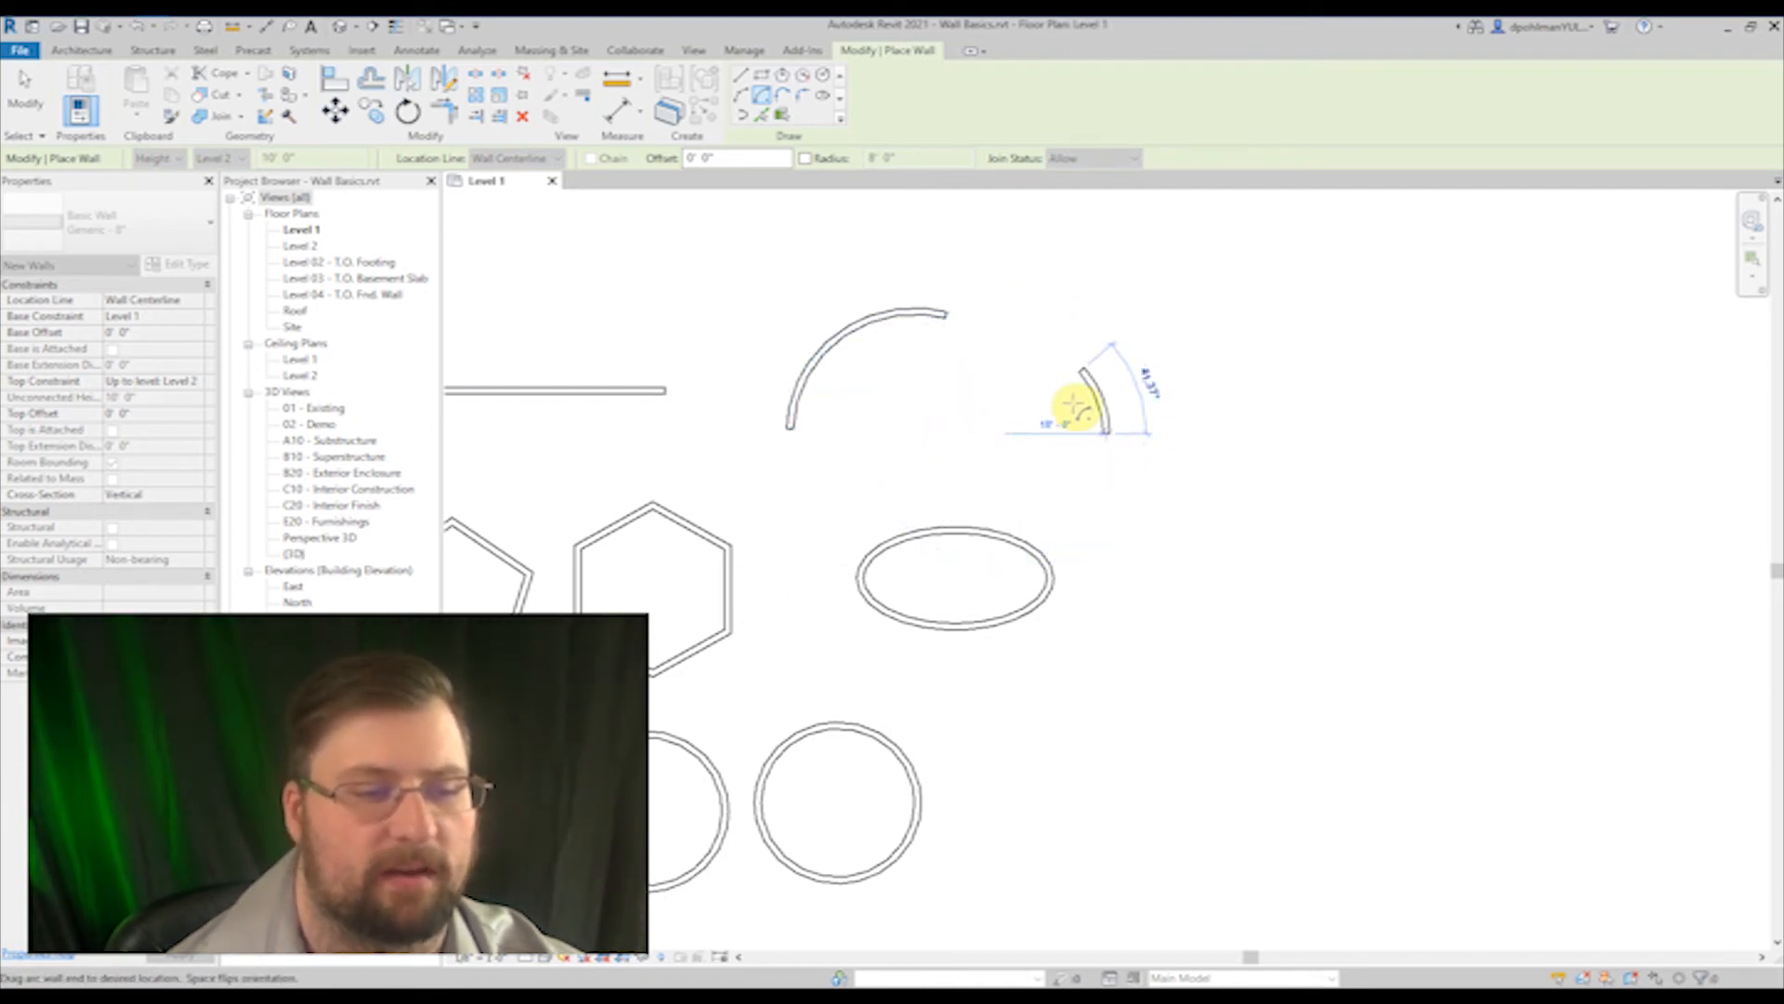
pyautogui.click(1061, 356)
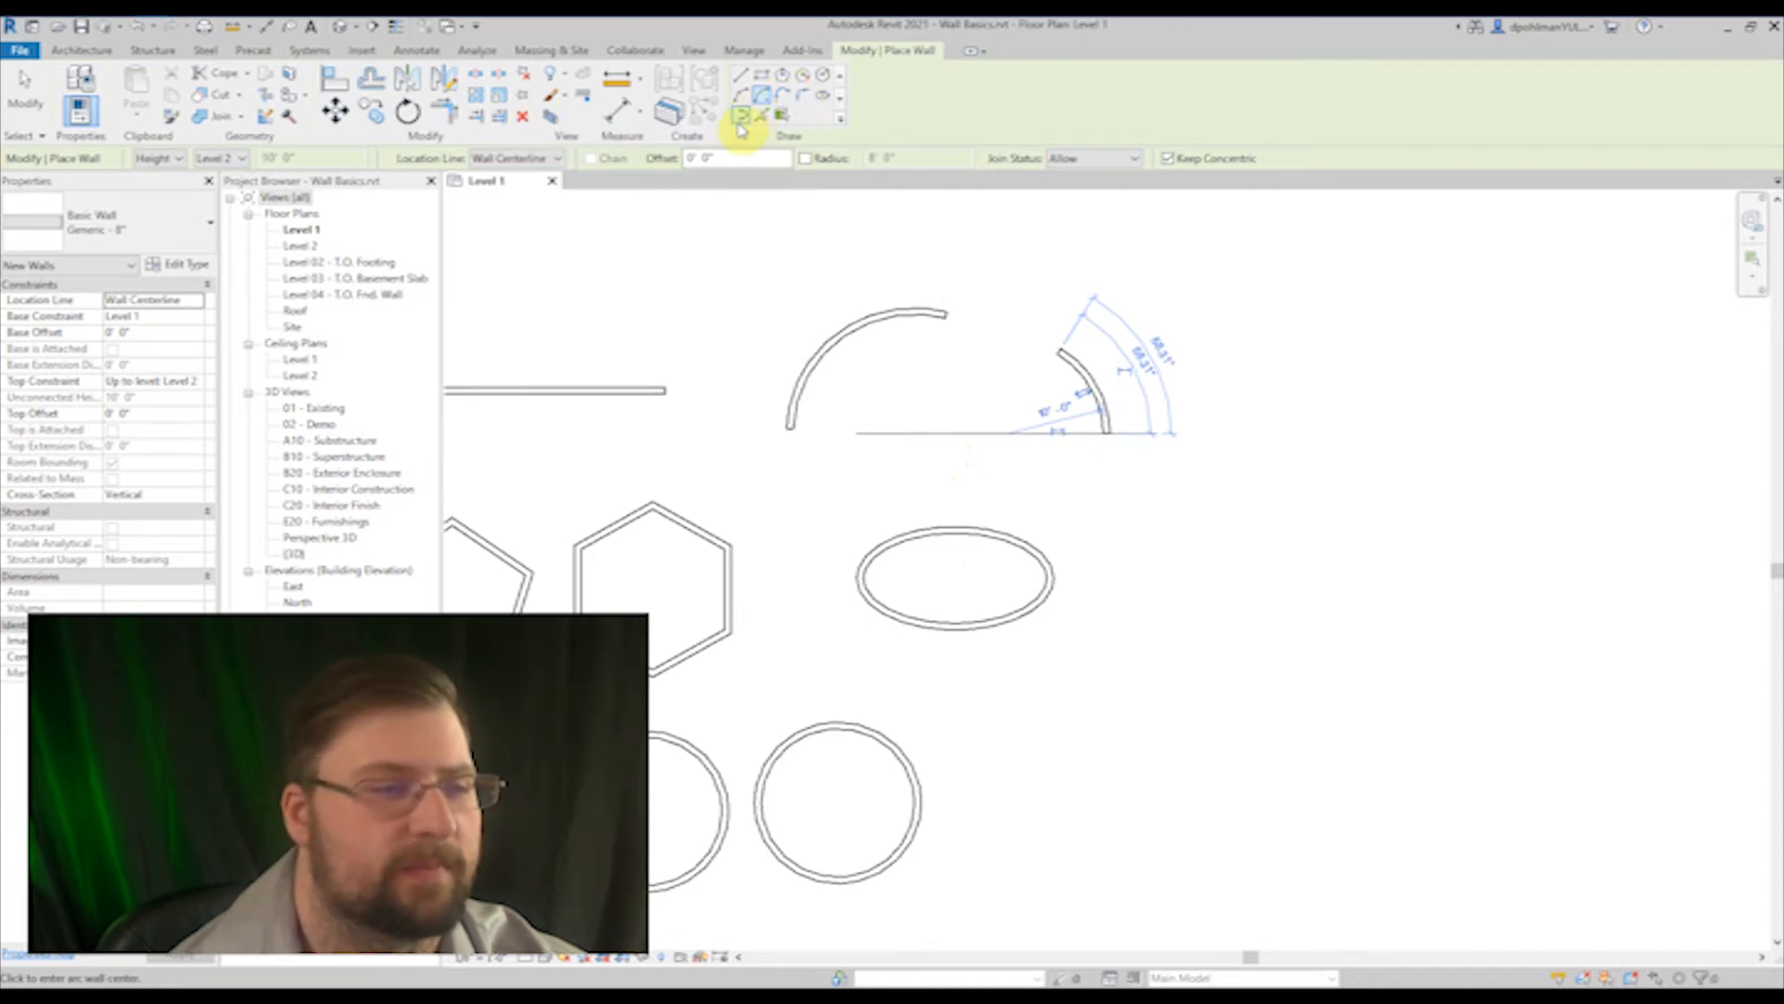
# Step: Draw a partial ellipse wall east of the full ellipse, with its open side facing north
pyautogui.click(740, 117)
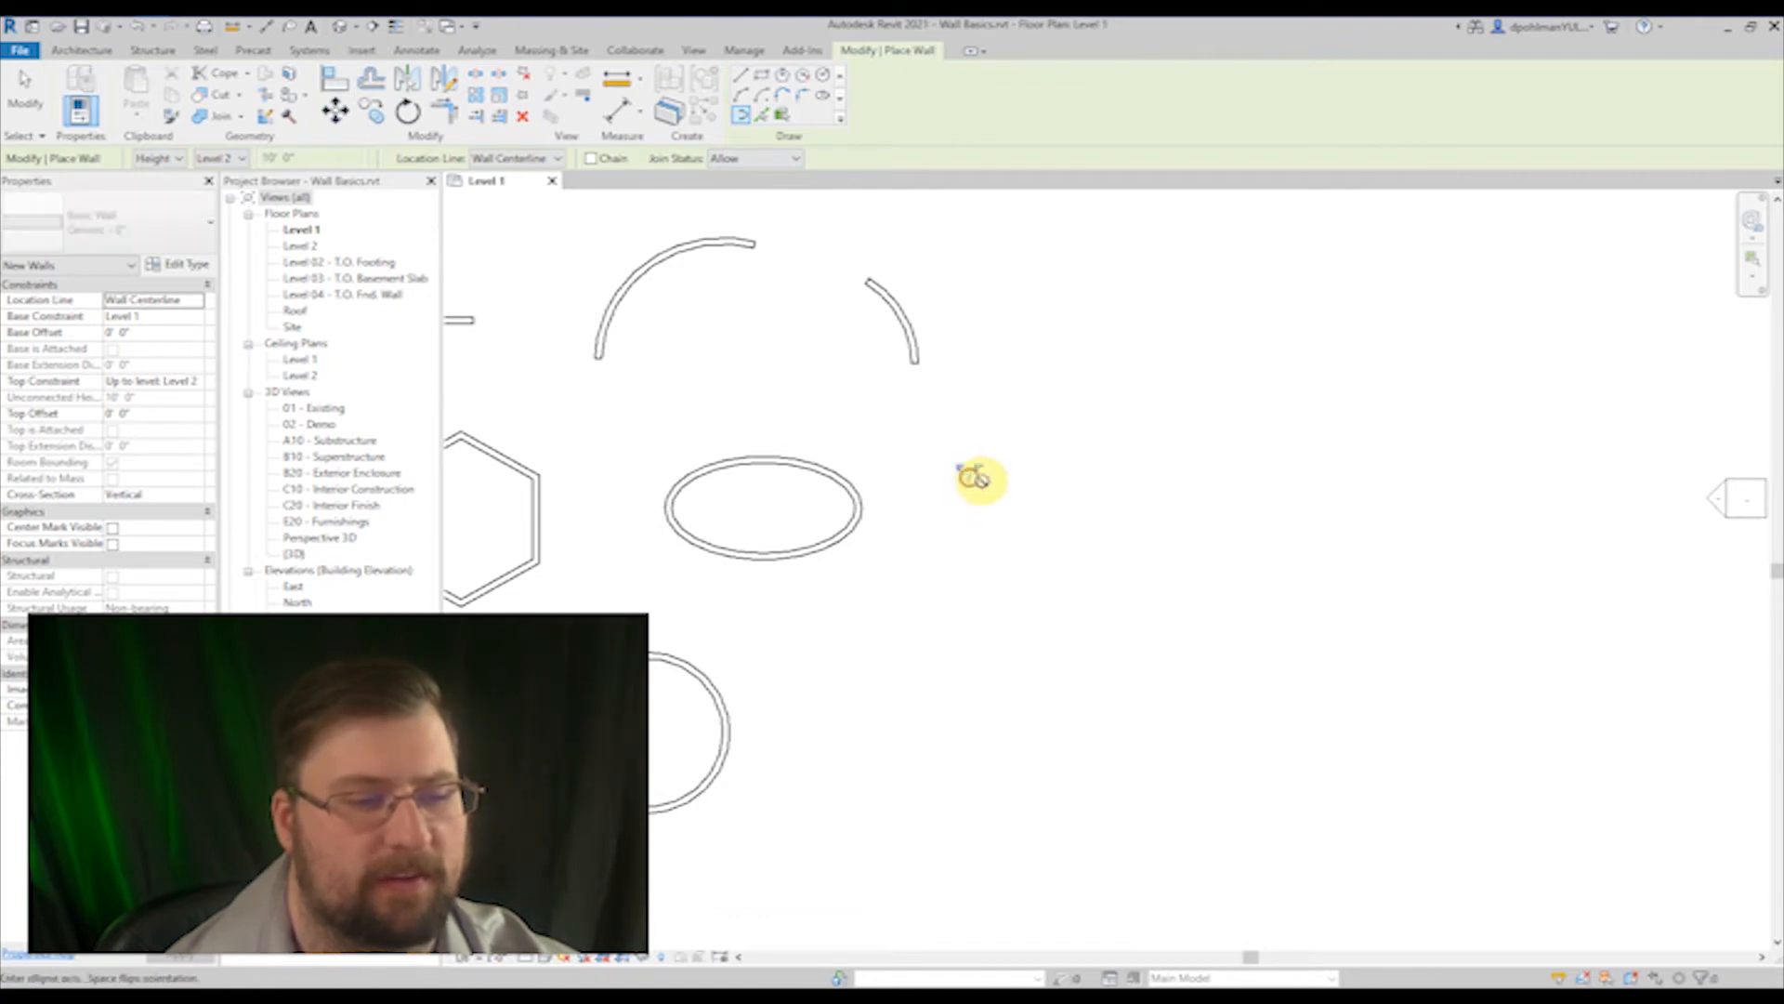
pyautogui.click(968, 480)
pyautogui.click(1078, 479)
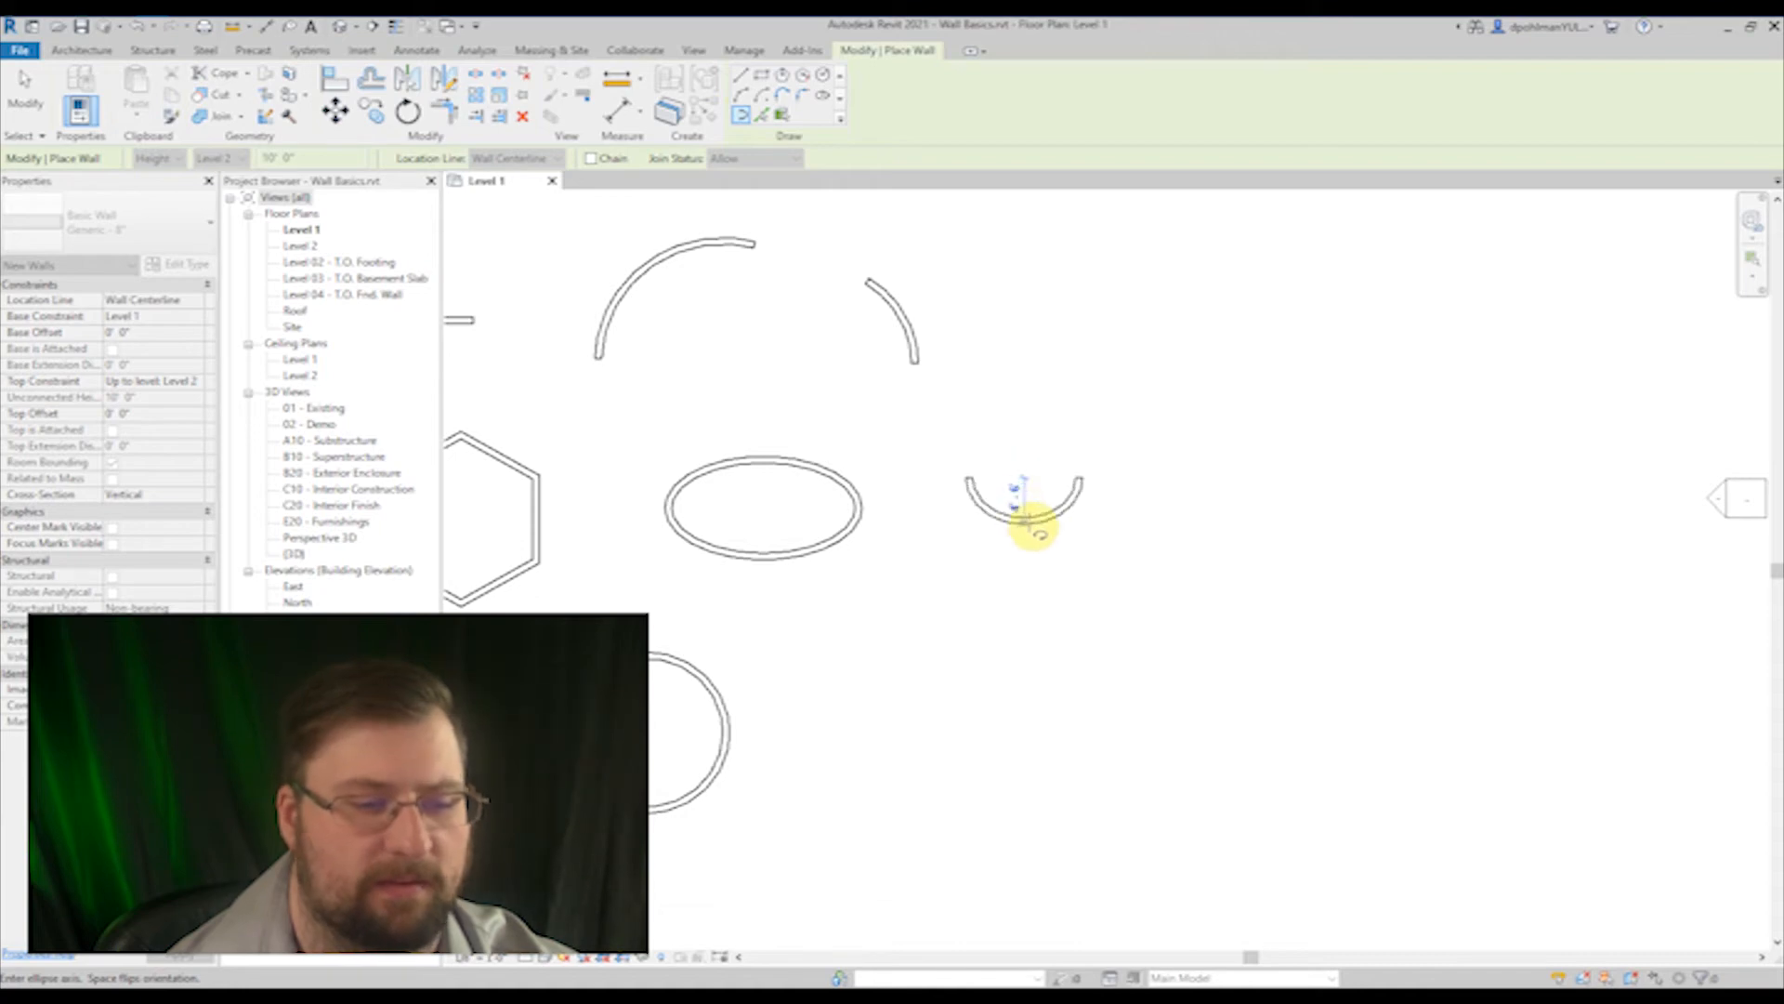
pyautogui.click(1029, 525)
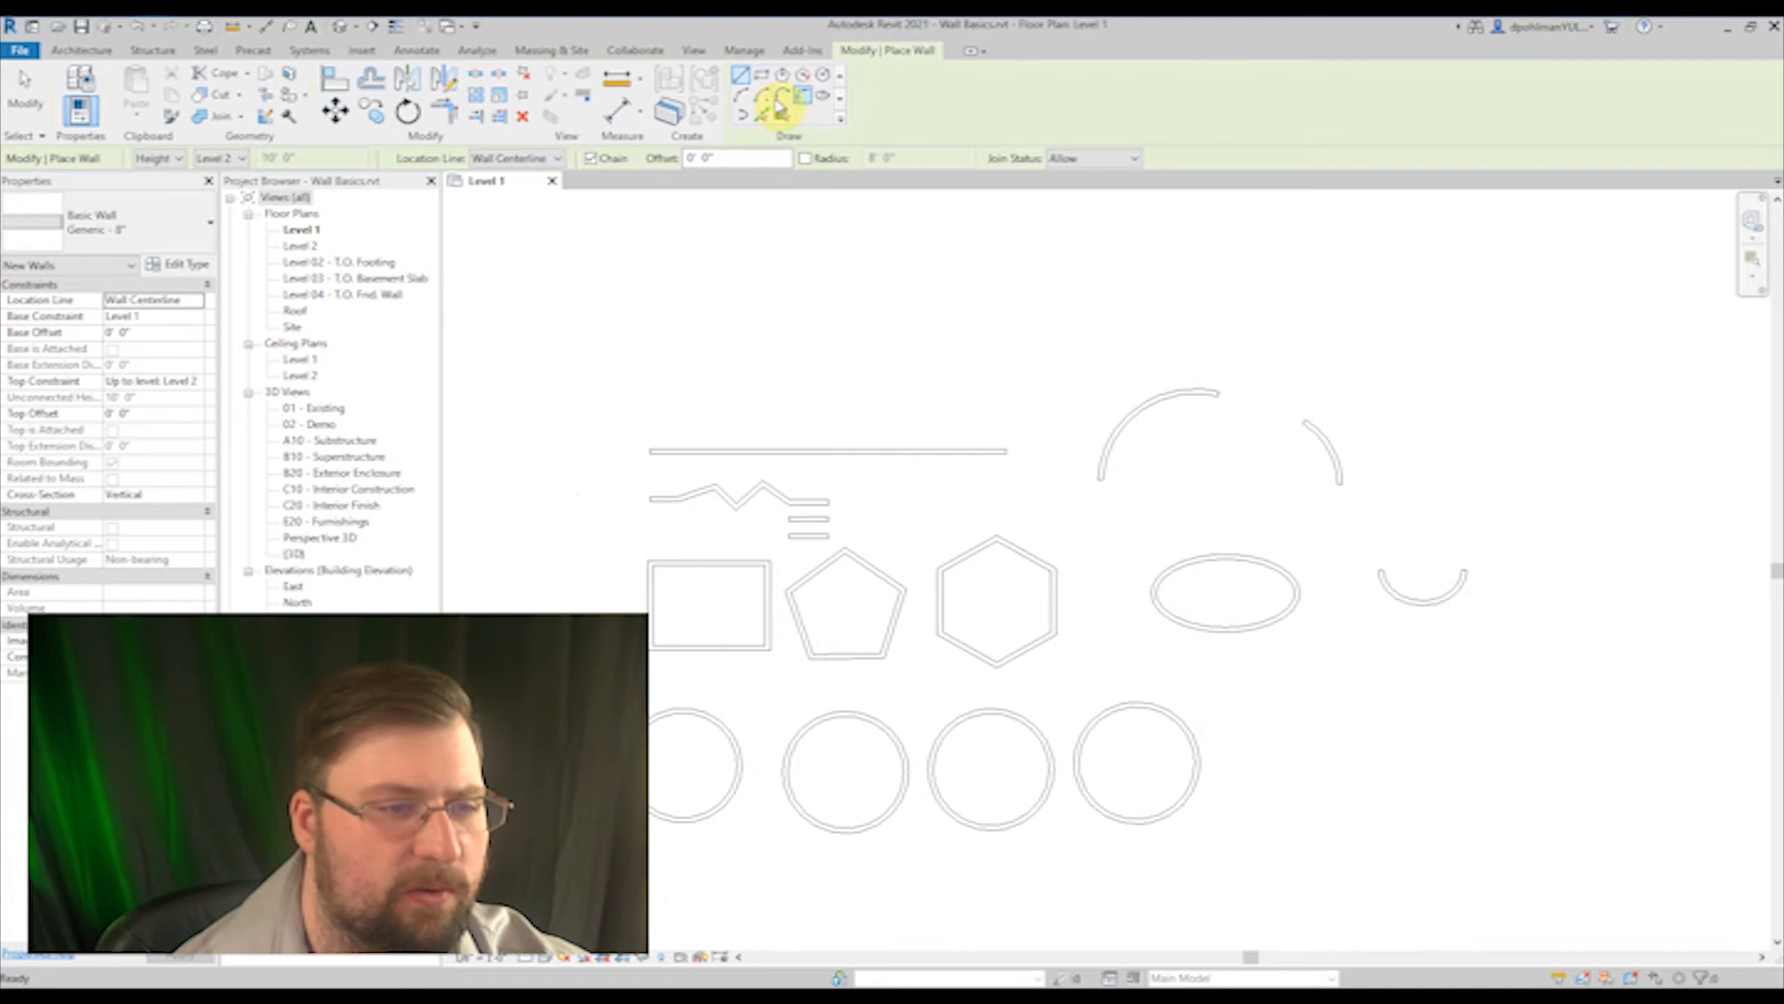
# Step: Start a chain of tangent end arc walls at the long straight wall's west end, curving around to the north
pyautogui.click(782, 97)
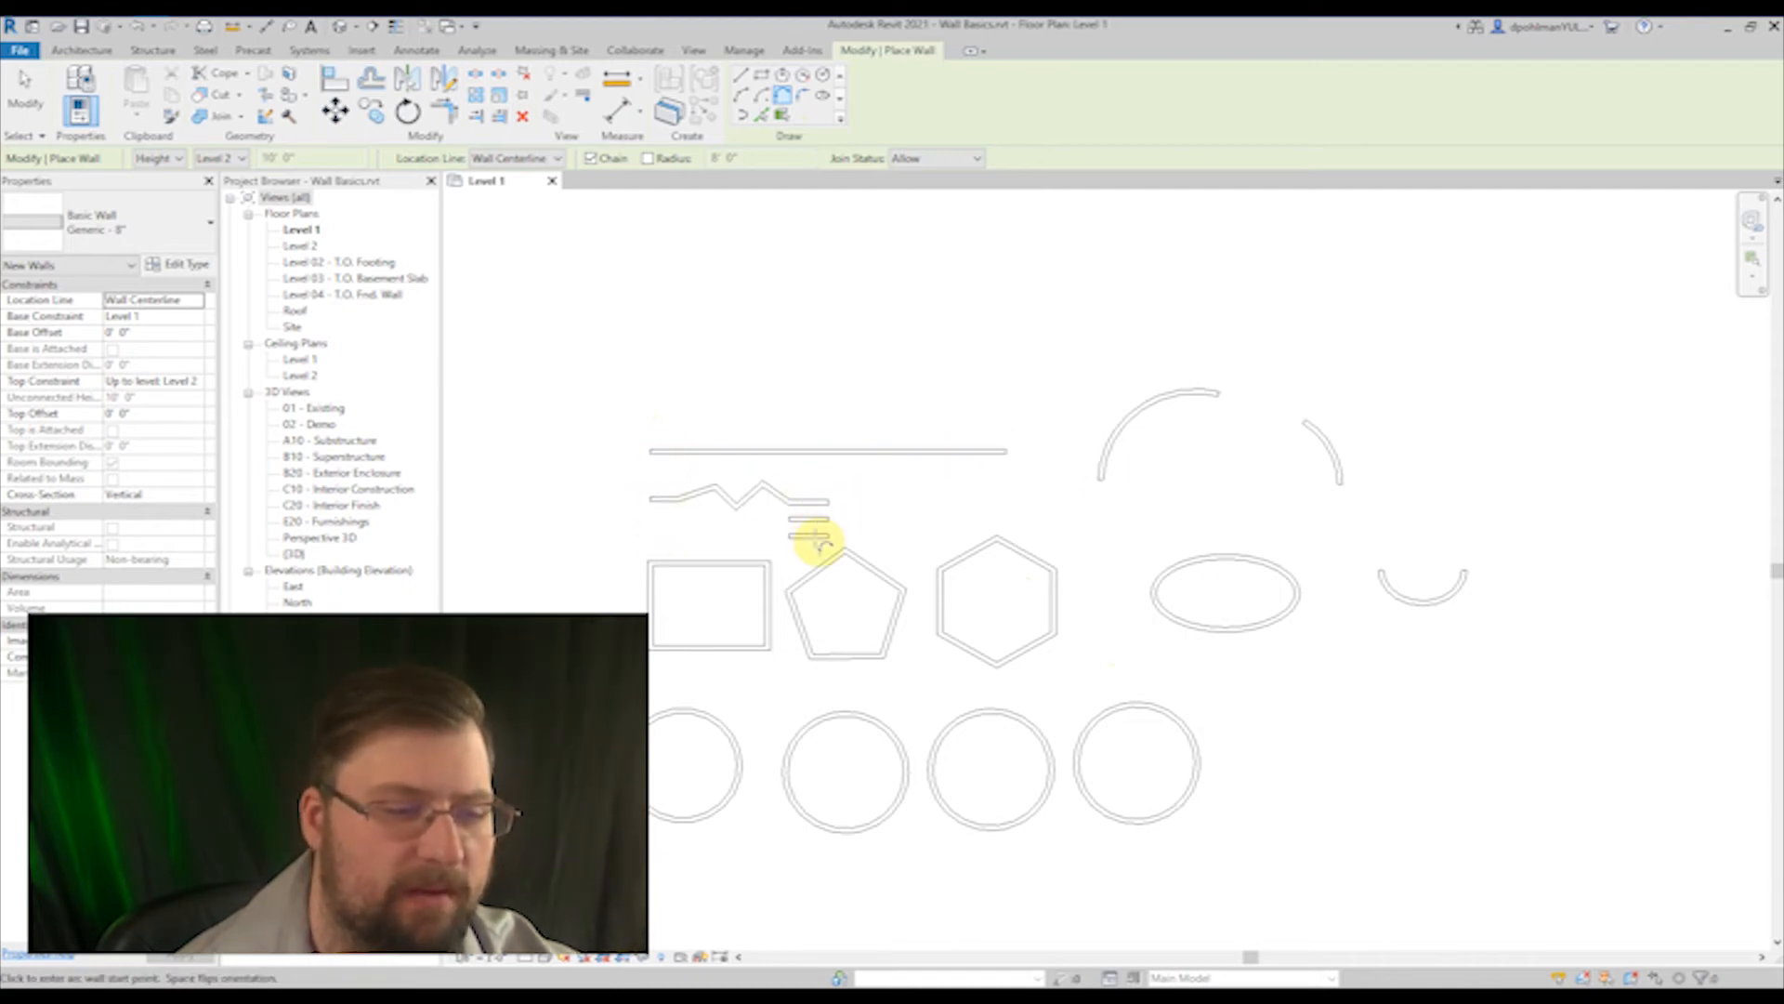
pyautogui.click(649, 448)
pyautogui.scroll(5, 614, 400)
pyautogui.moveTo(626, 391); pyautogui.dragTo(657, 502, button='middle')
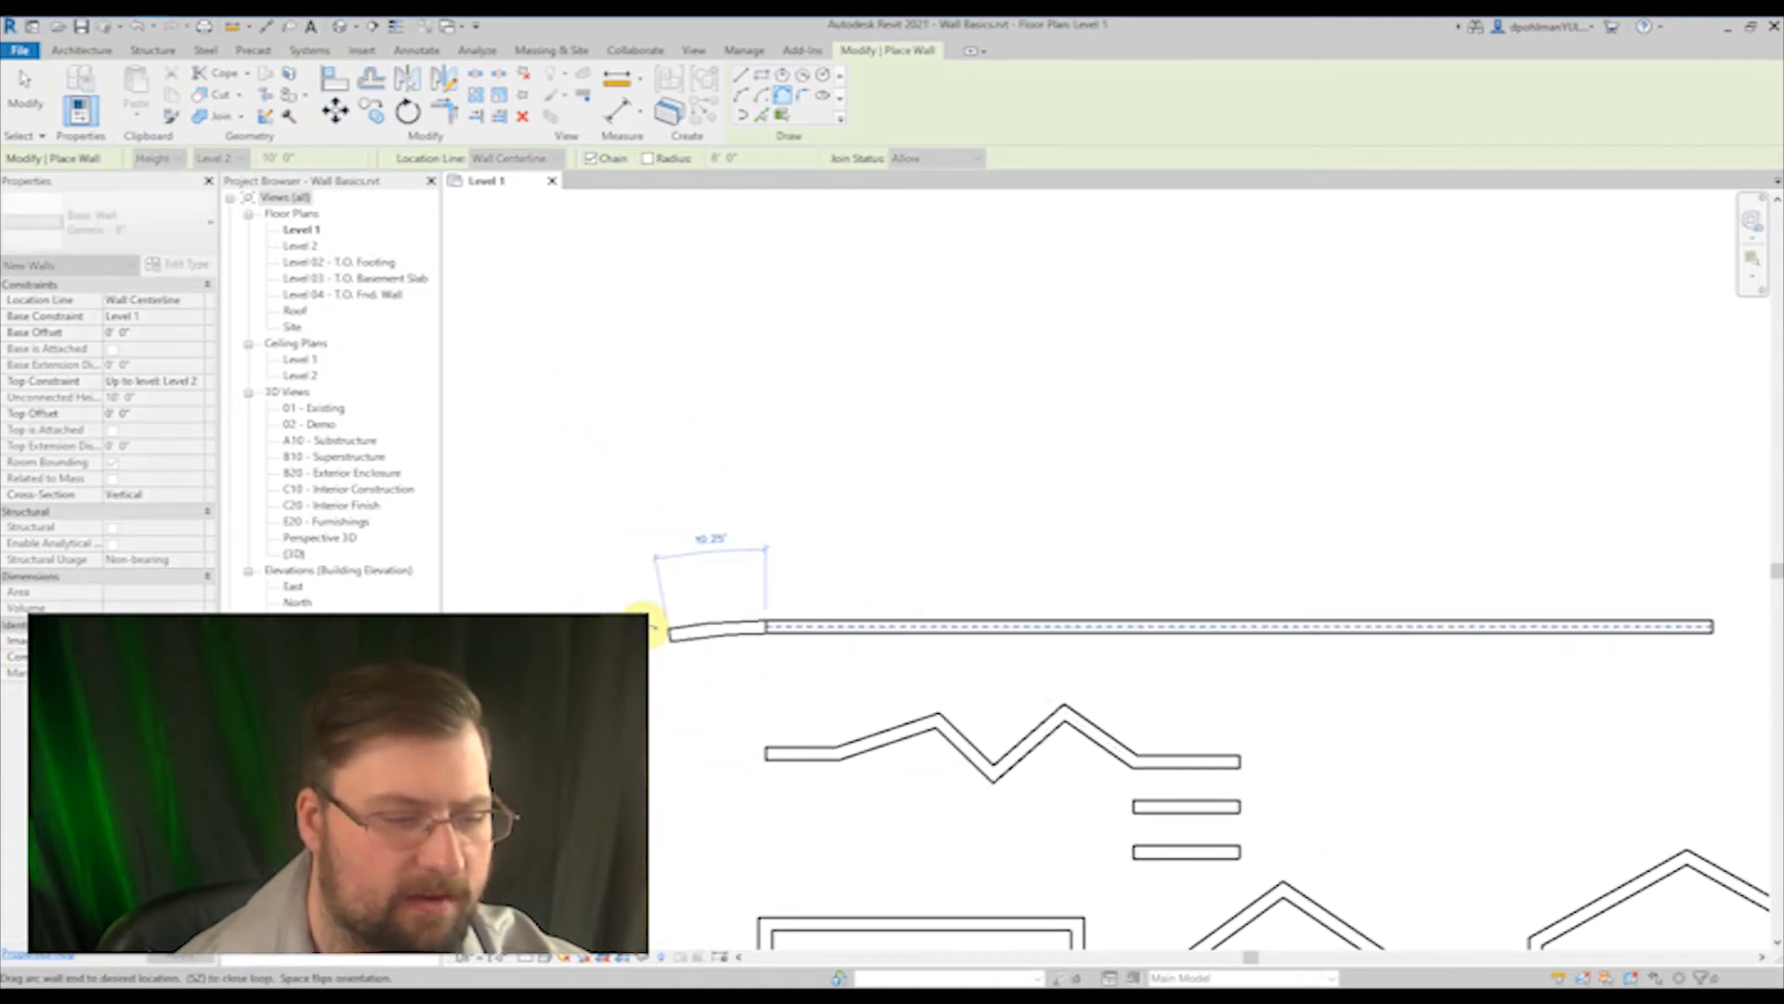
pyautogui.click(767, 636)
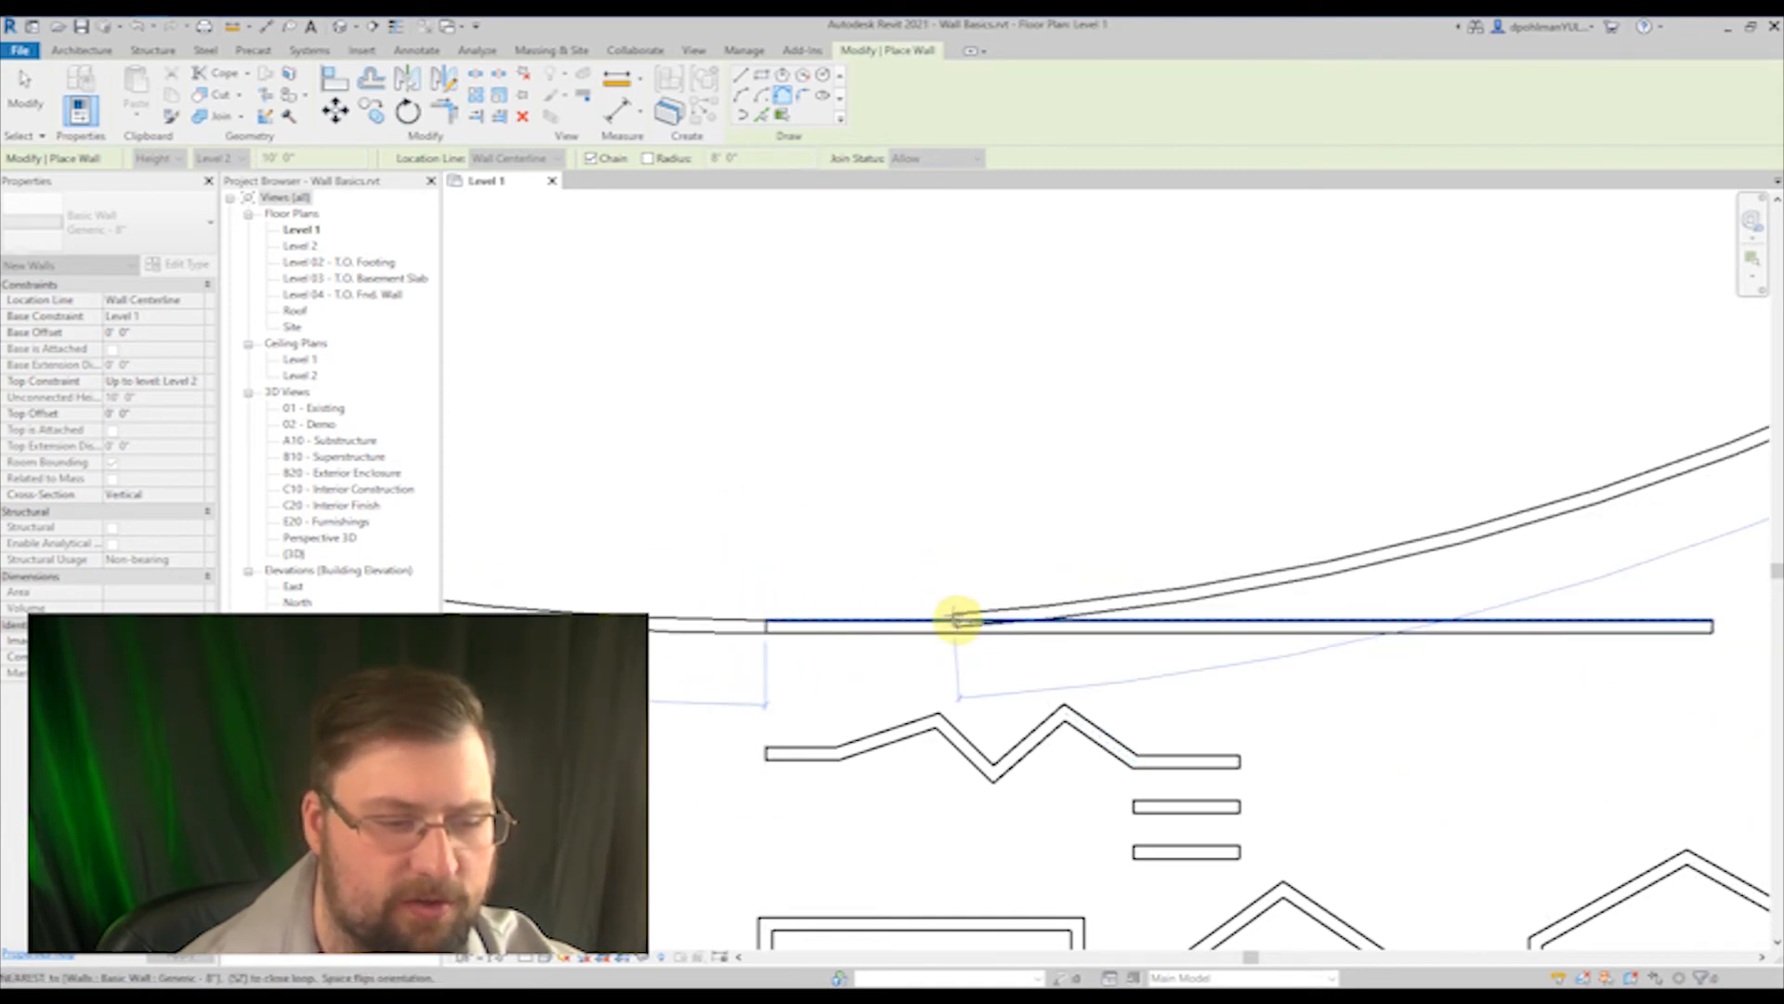
pyautogui.scroll(-3, 585, 549)
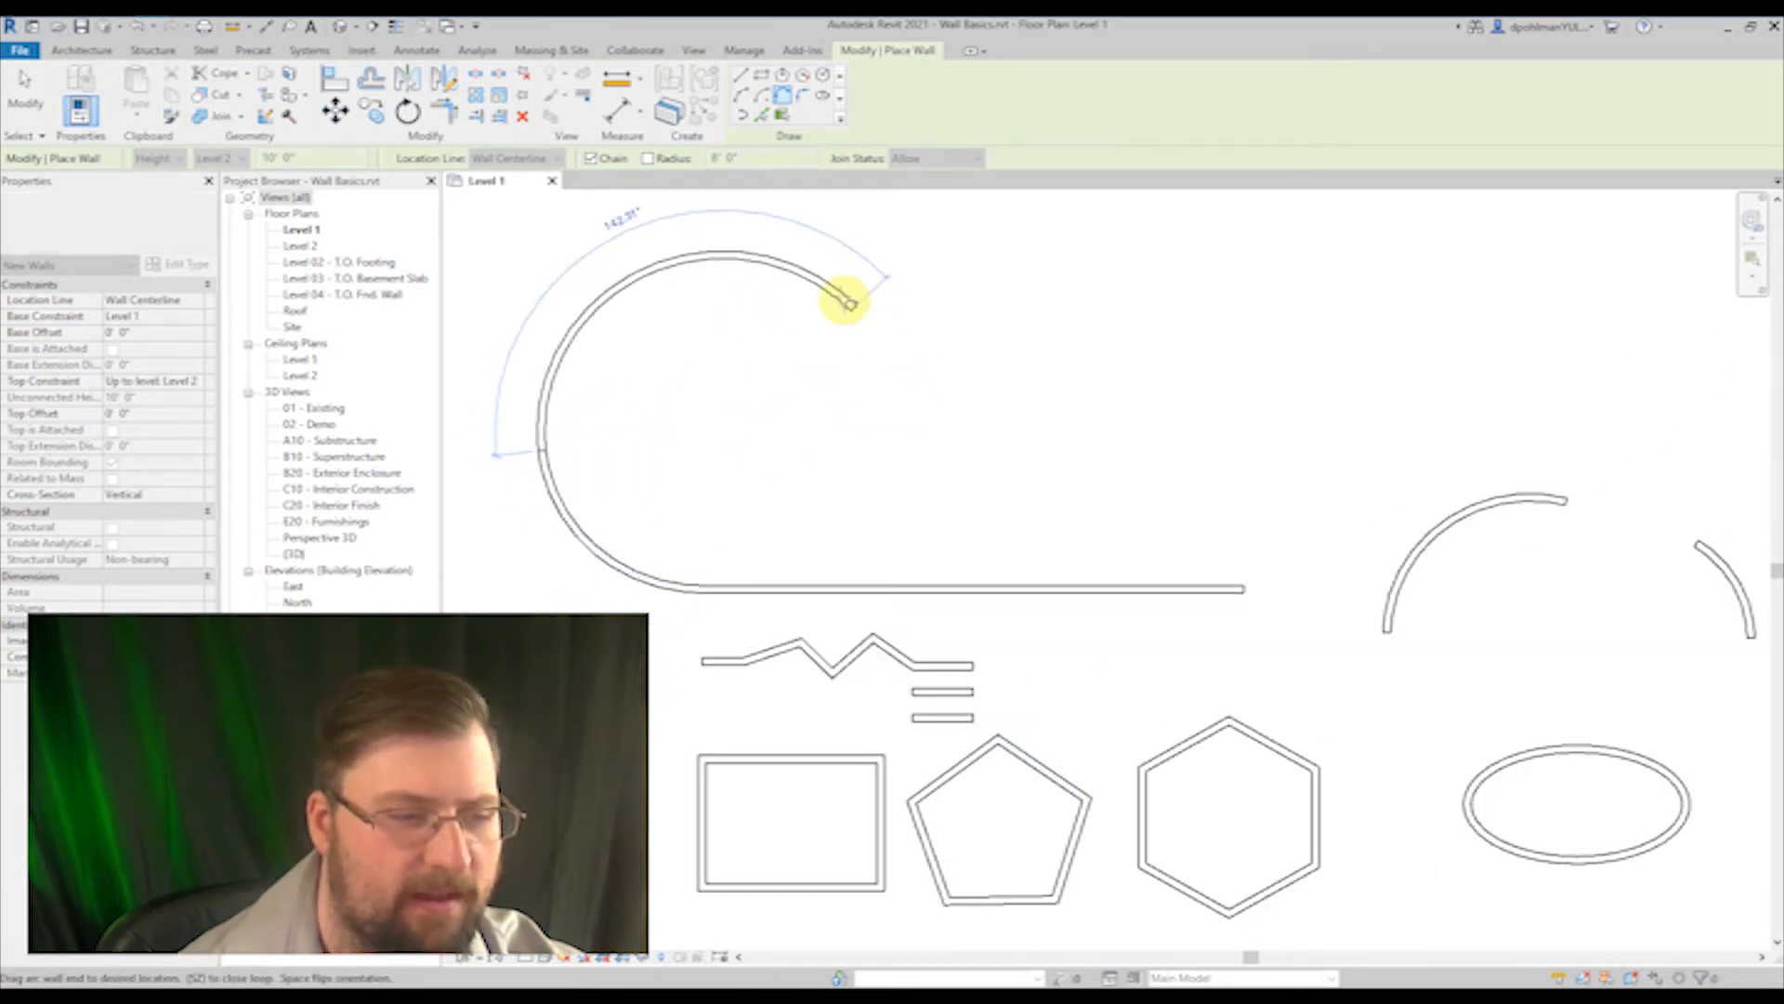
pyautogui.click(622, 212)
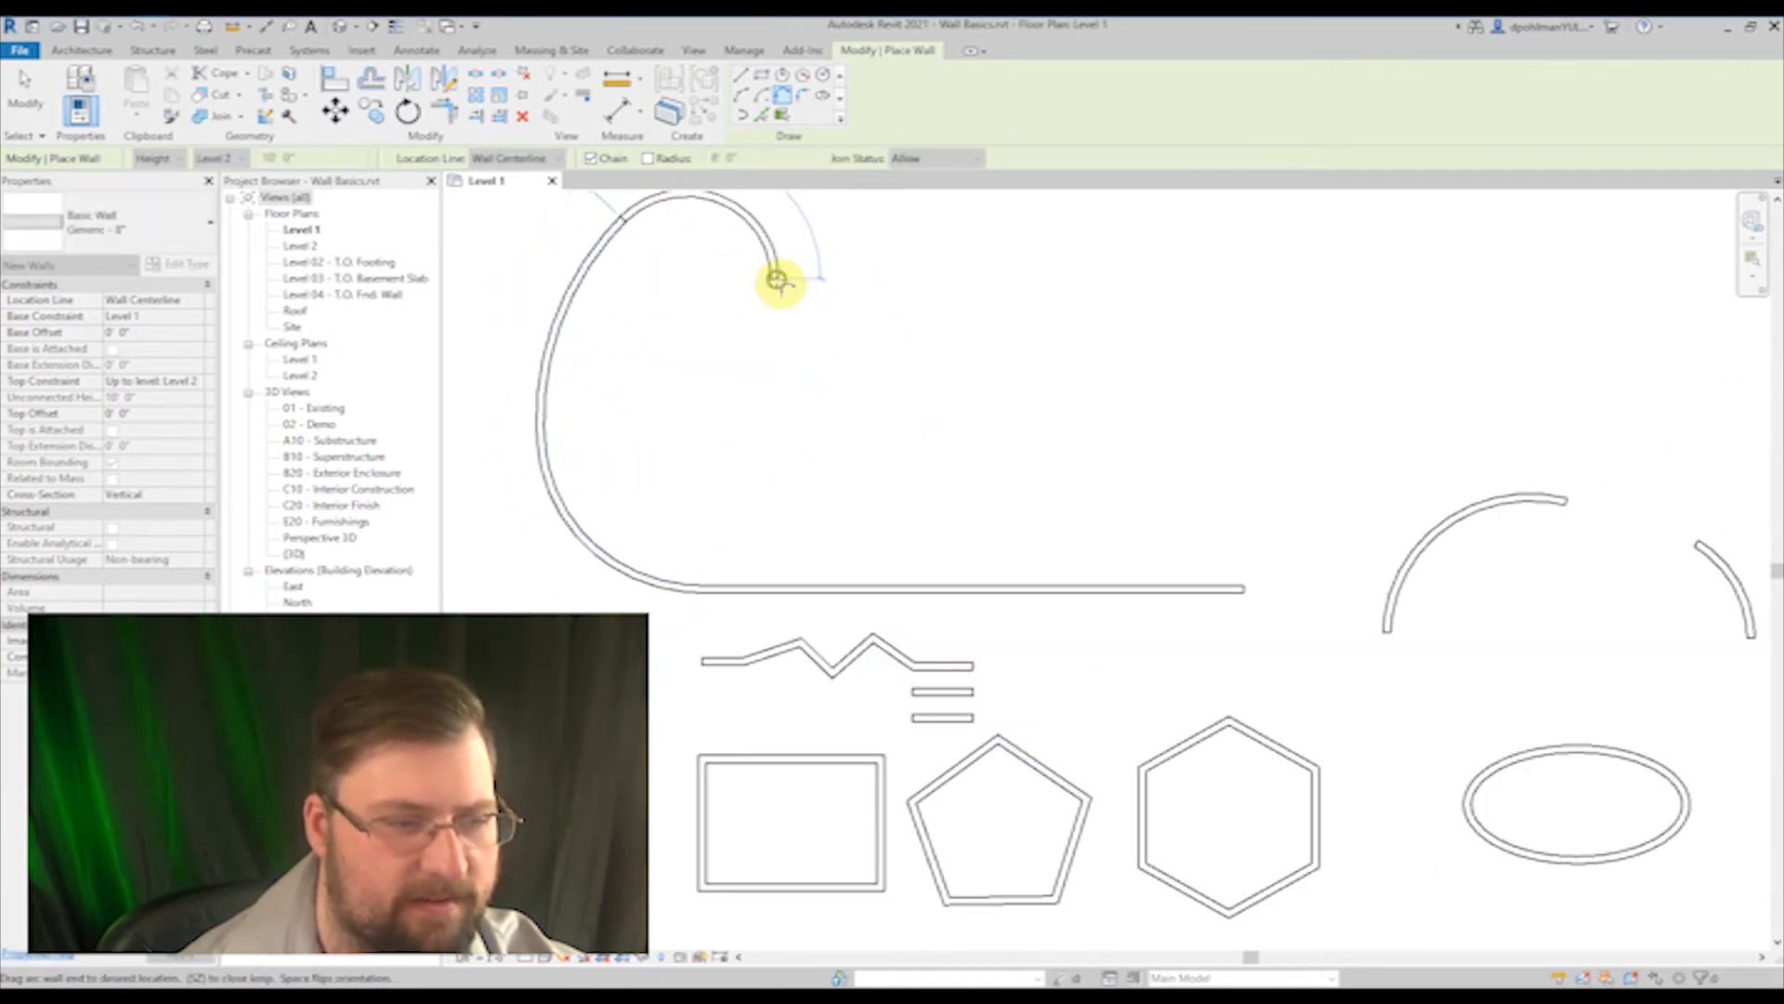
# Step: Continue the tangent arc chain with winding curves inward, then east and north, and end the chain
pyautogui.moveTo(780, 279); pyautogui.dragTo(841, 568, button='middle')
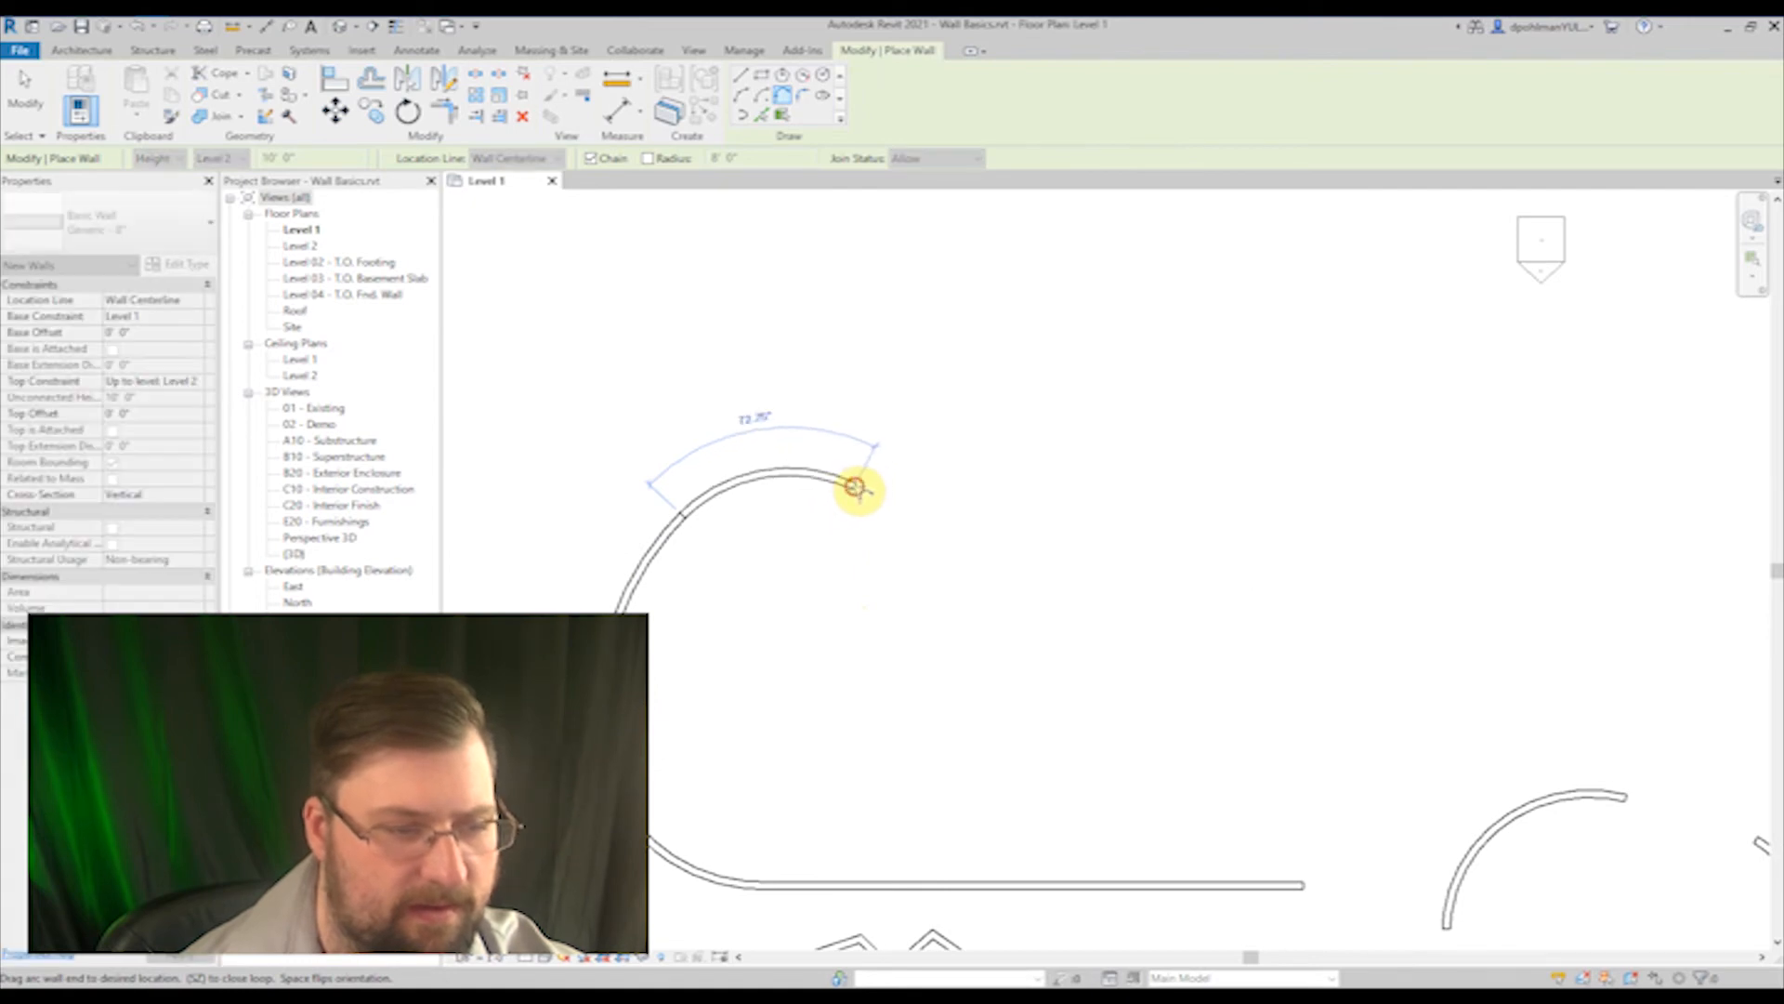
pyautogui.click(849, 482)
pyautogui.click(818, 569)
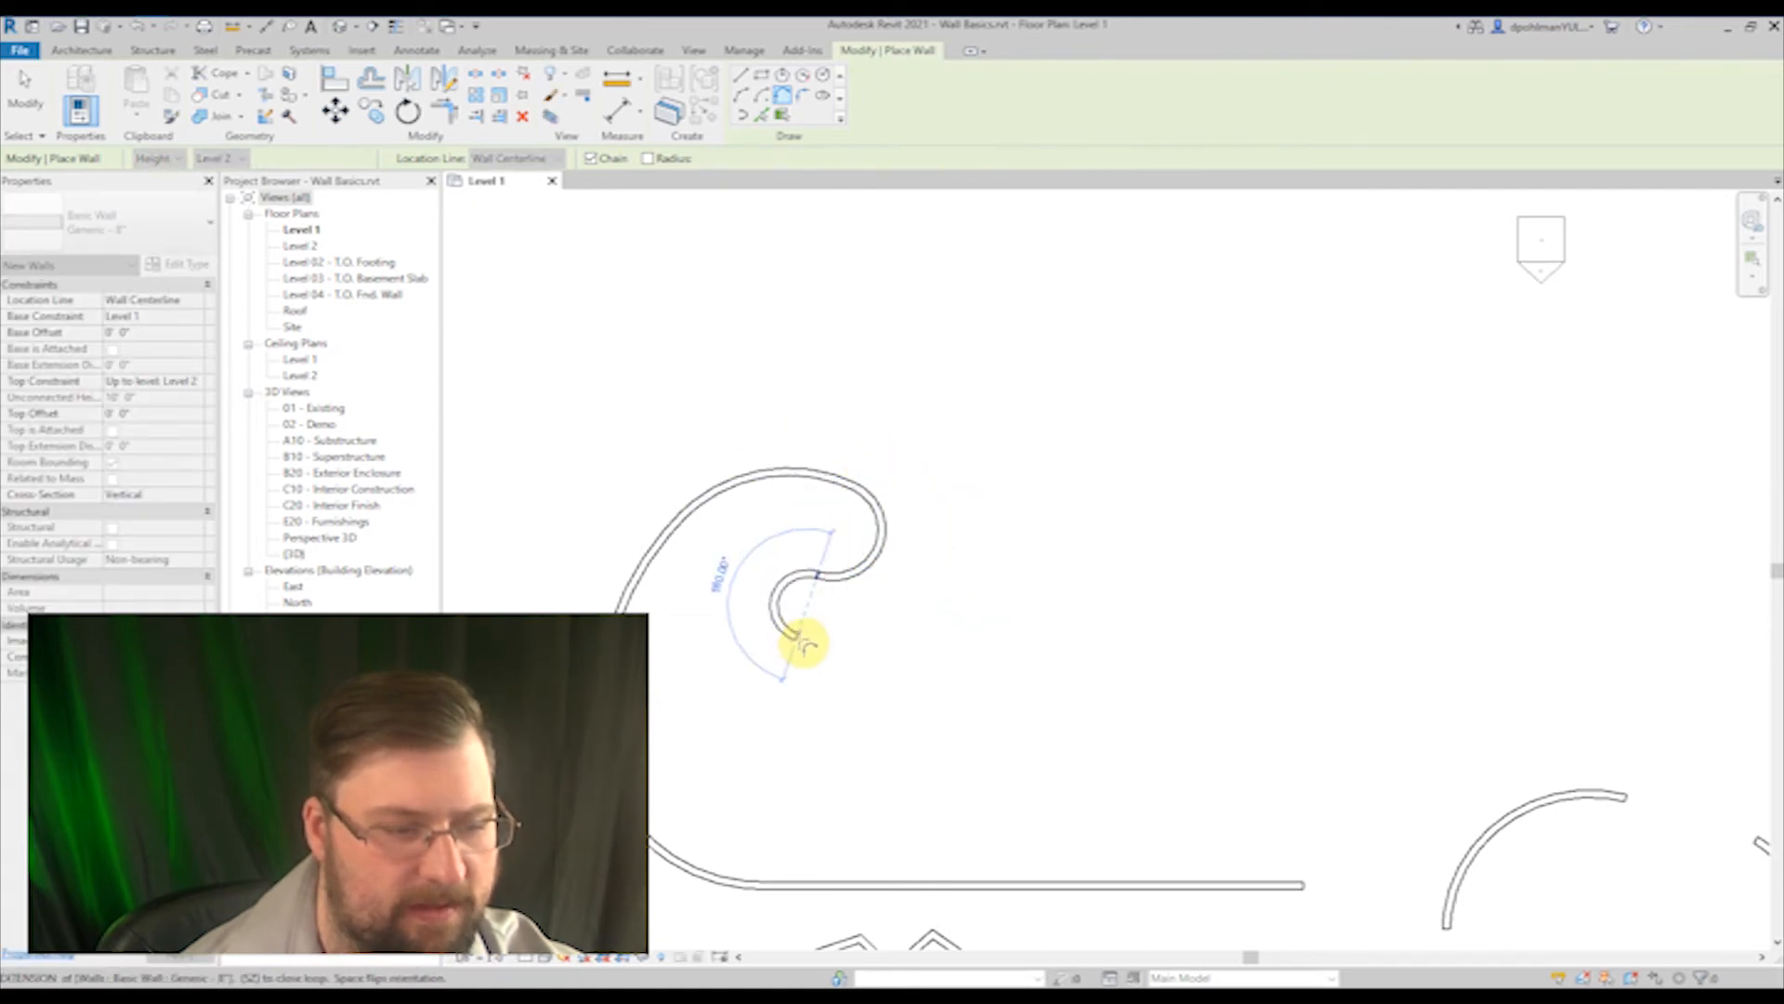
pyautogui.click(1024, 643)
pyautogui.click(1013, 416)
pyautogui.press('Escape')
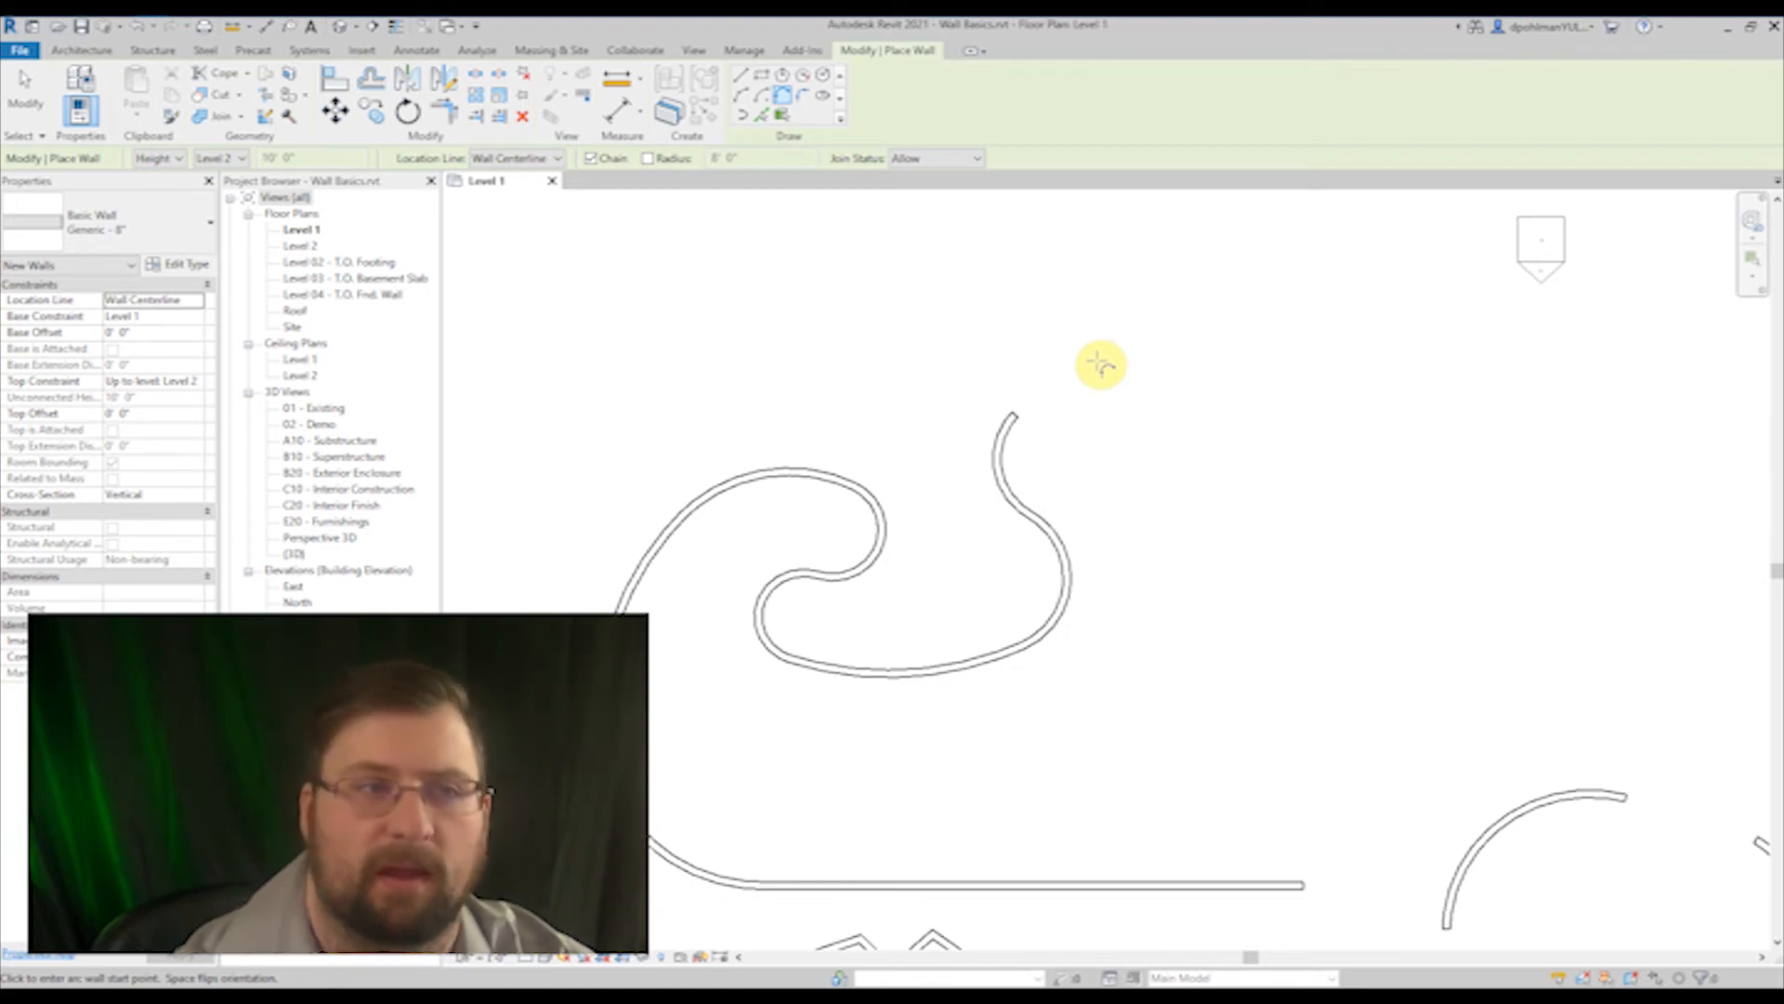
# Step: Round the rectangle's northwest and northeast corners with freely sized fillet arc walls
pyautogui.click(803, 96)
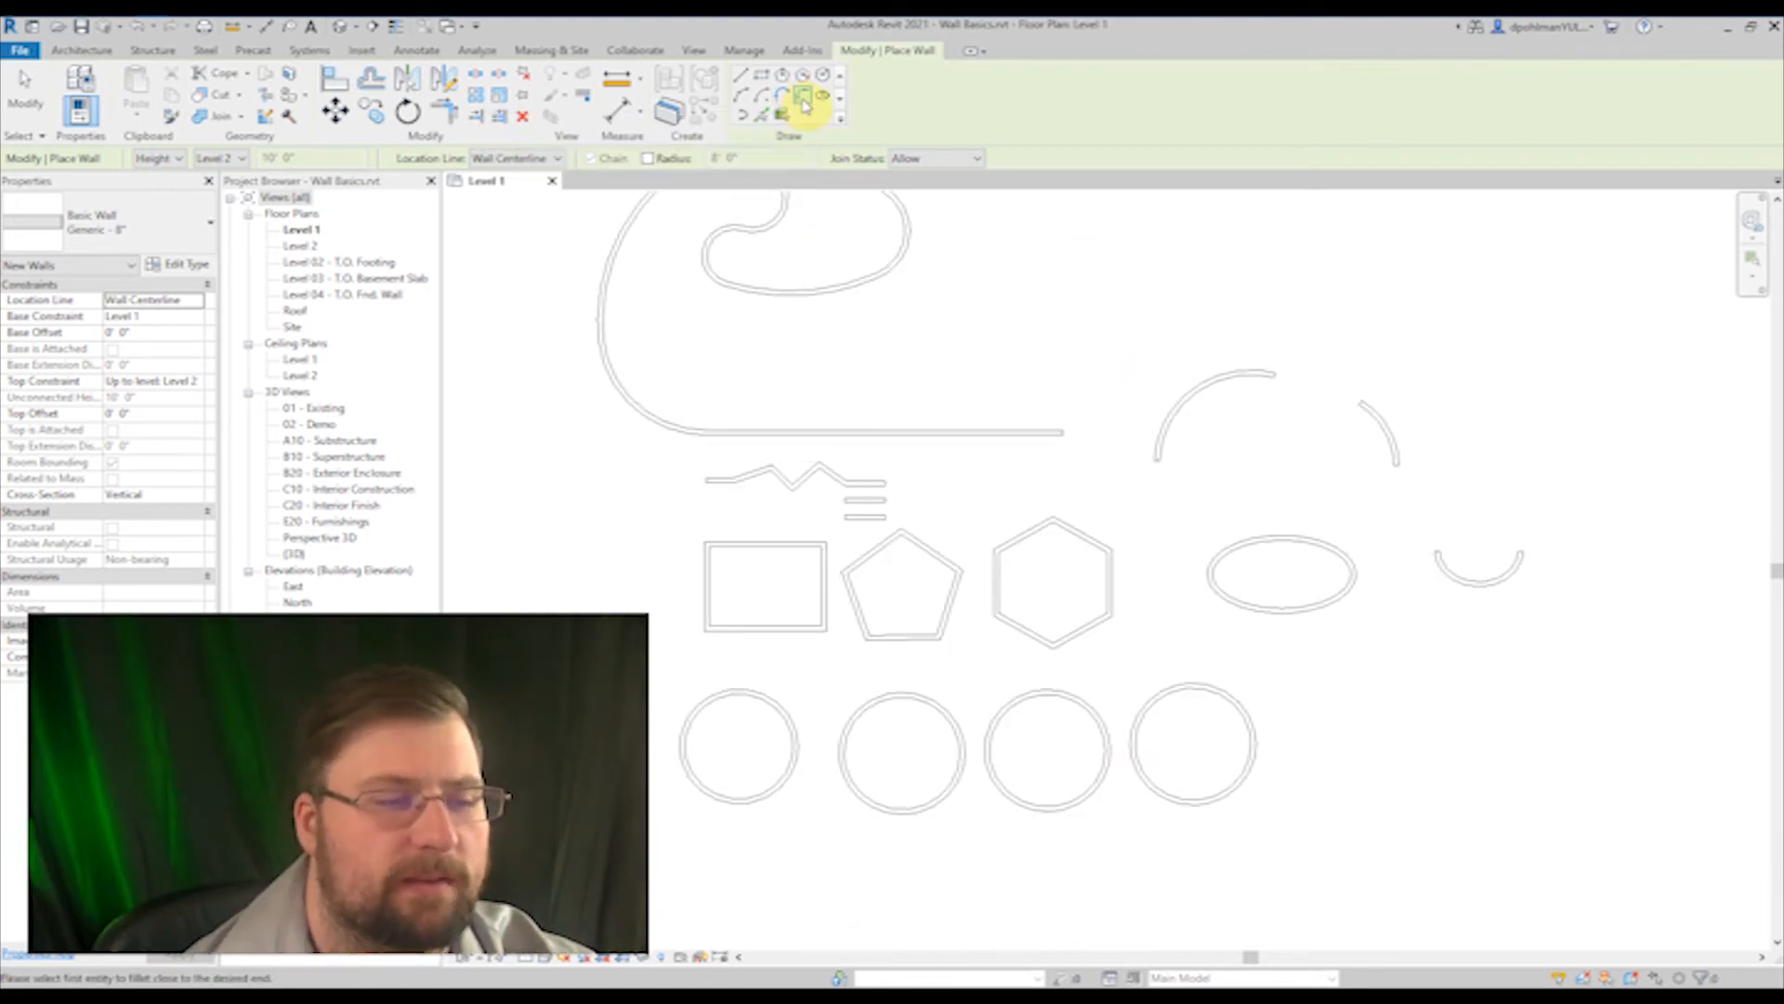
pyautogui.scroll(1, 704, 589)
pyautogui.scroll(9, 703, 589)
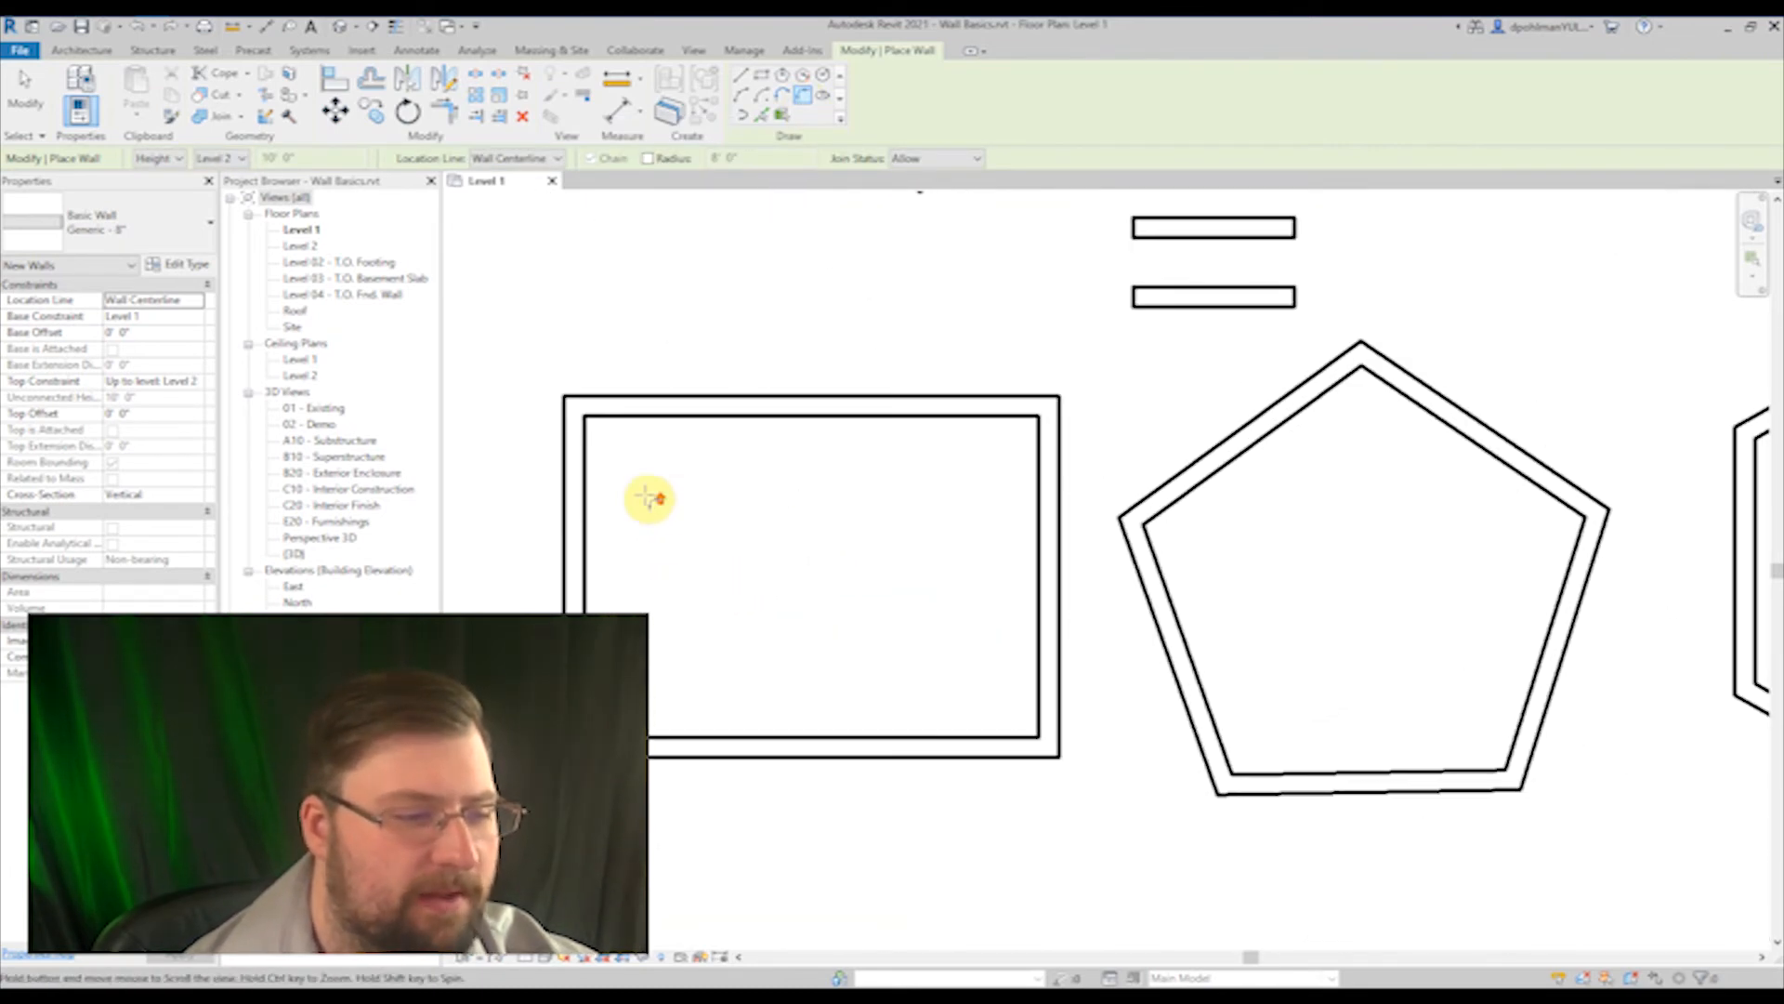
pyautogui.scroll(1, 651, 499)
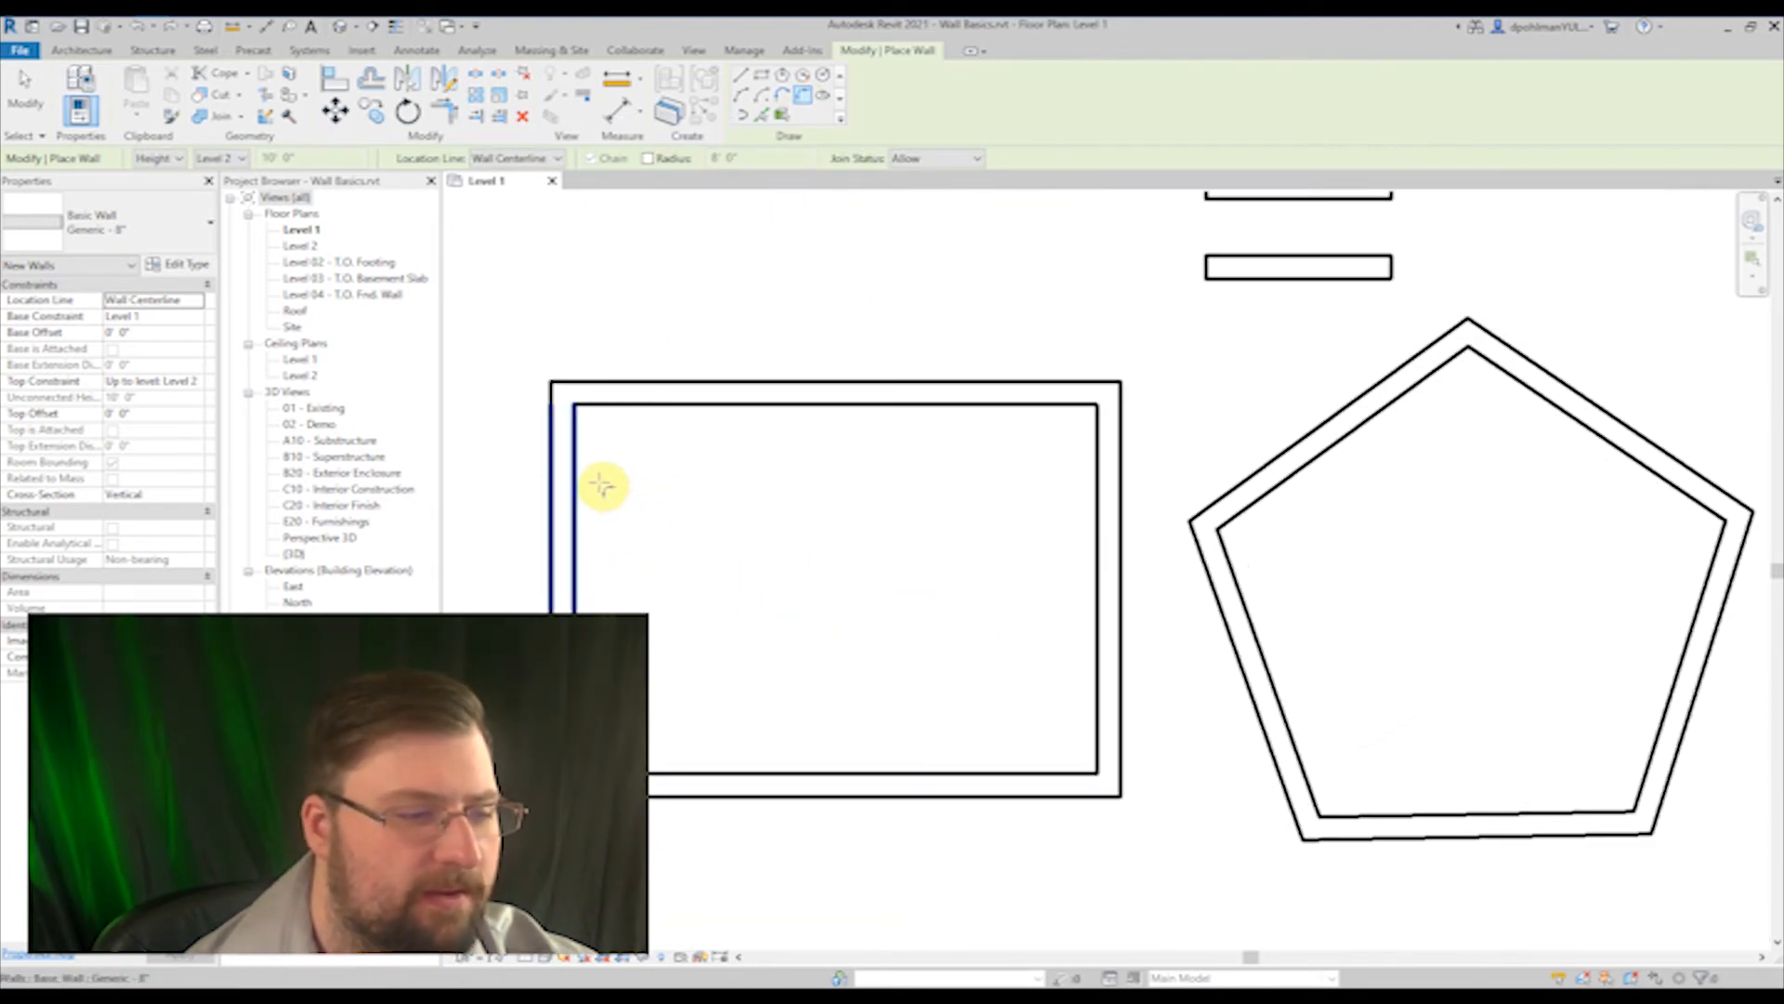
pyautogui.click(722, 394)
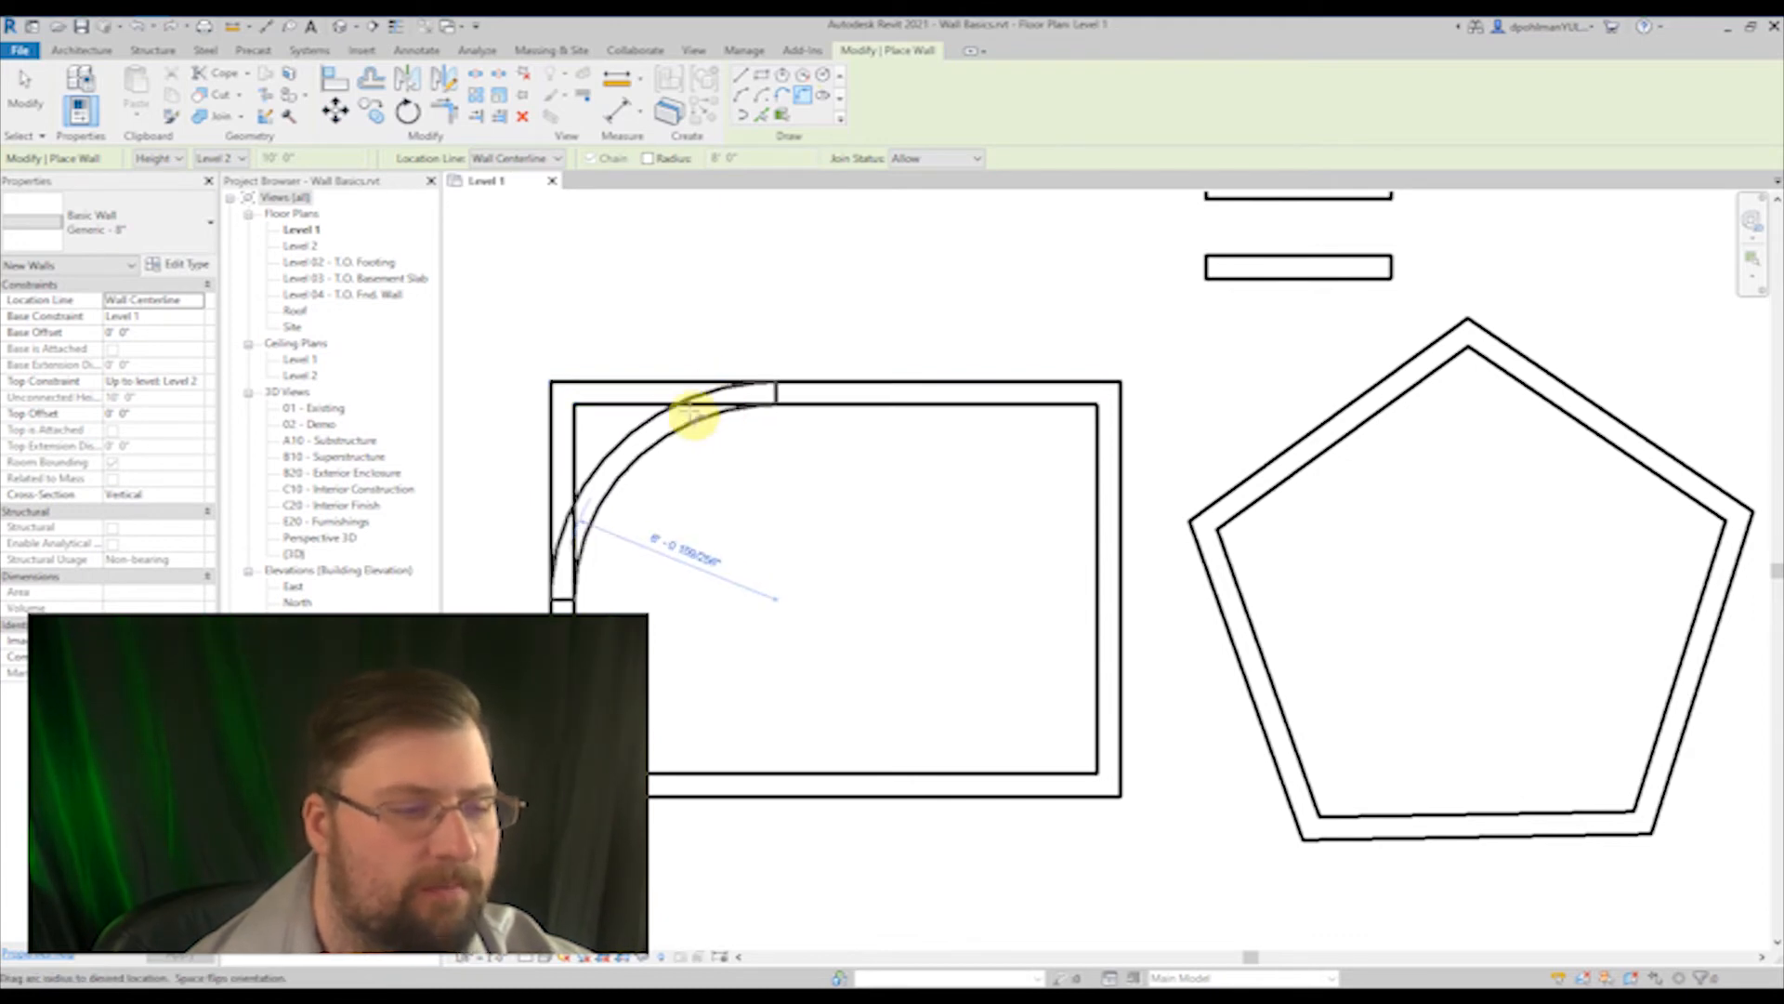
pyautogui.click(653, 440)
pyautogui.click(1099, 490)
pyautogui.click(1059, 462)
# Step: Join the east ends of the zigzag's last segment and the parallel wall below it with a fillet arc
pyautogui.scroll(-3, 935, 626)
pyautogui.scroll(3, 1044, 589)
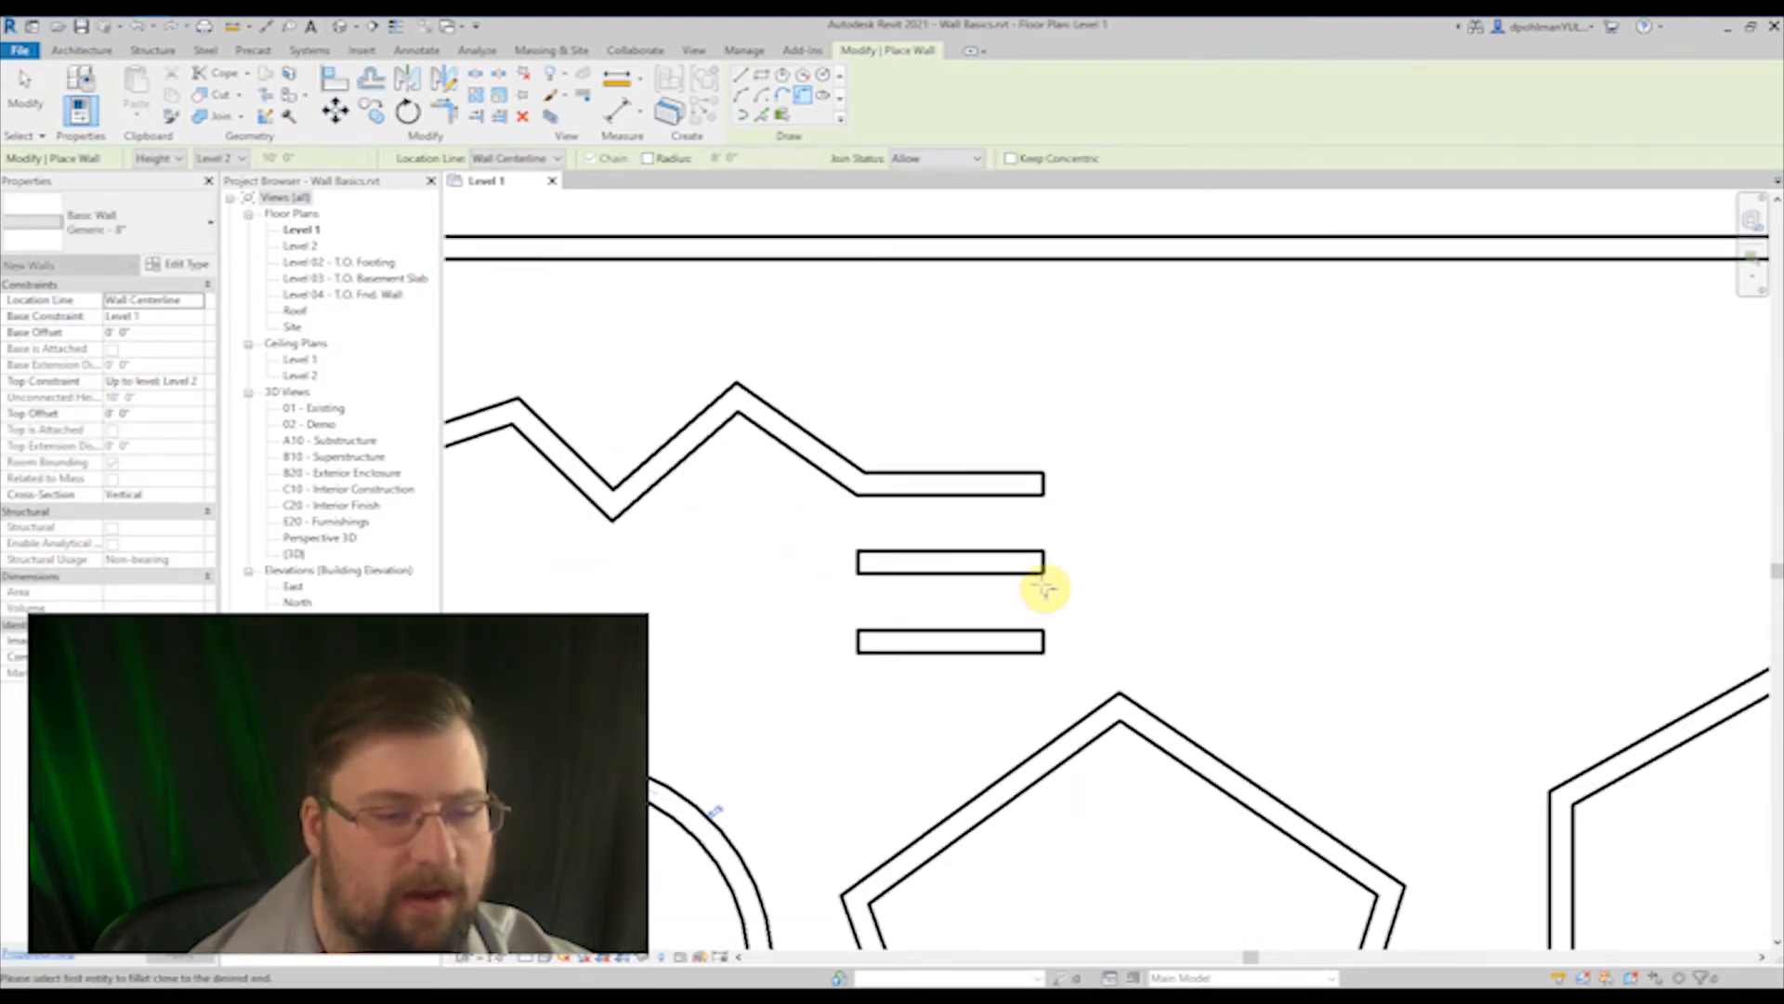
pyautogui.click(1032, 482)
pyautogui.click(1046, 561)
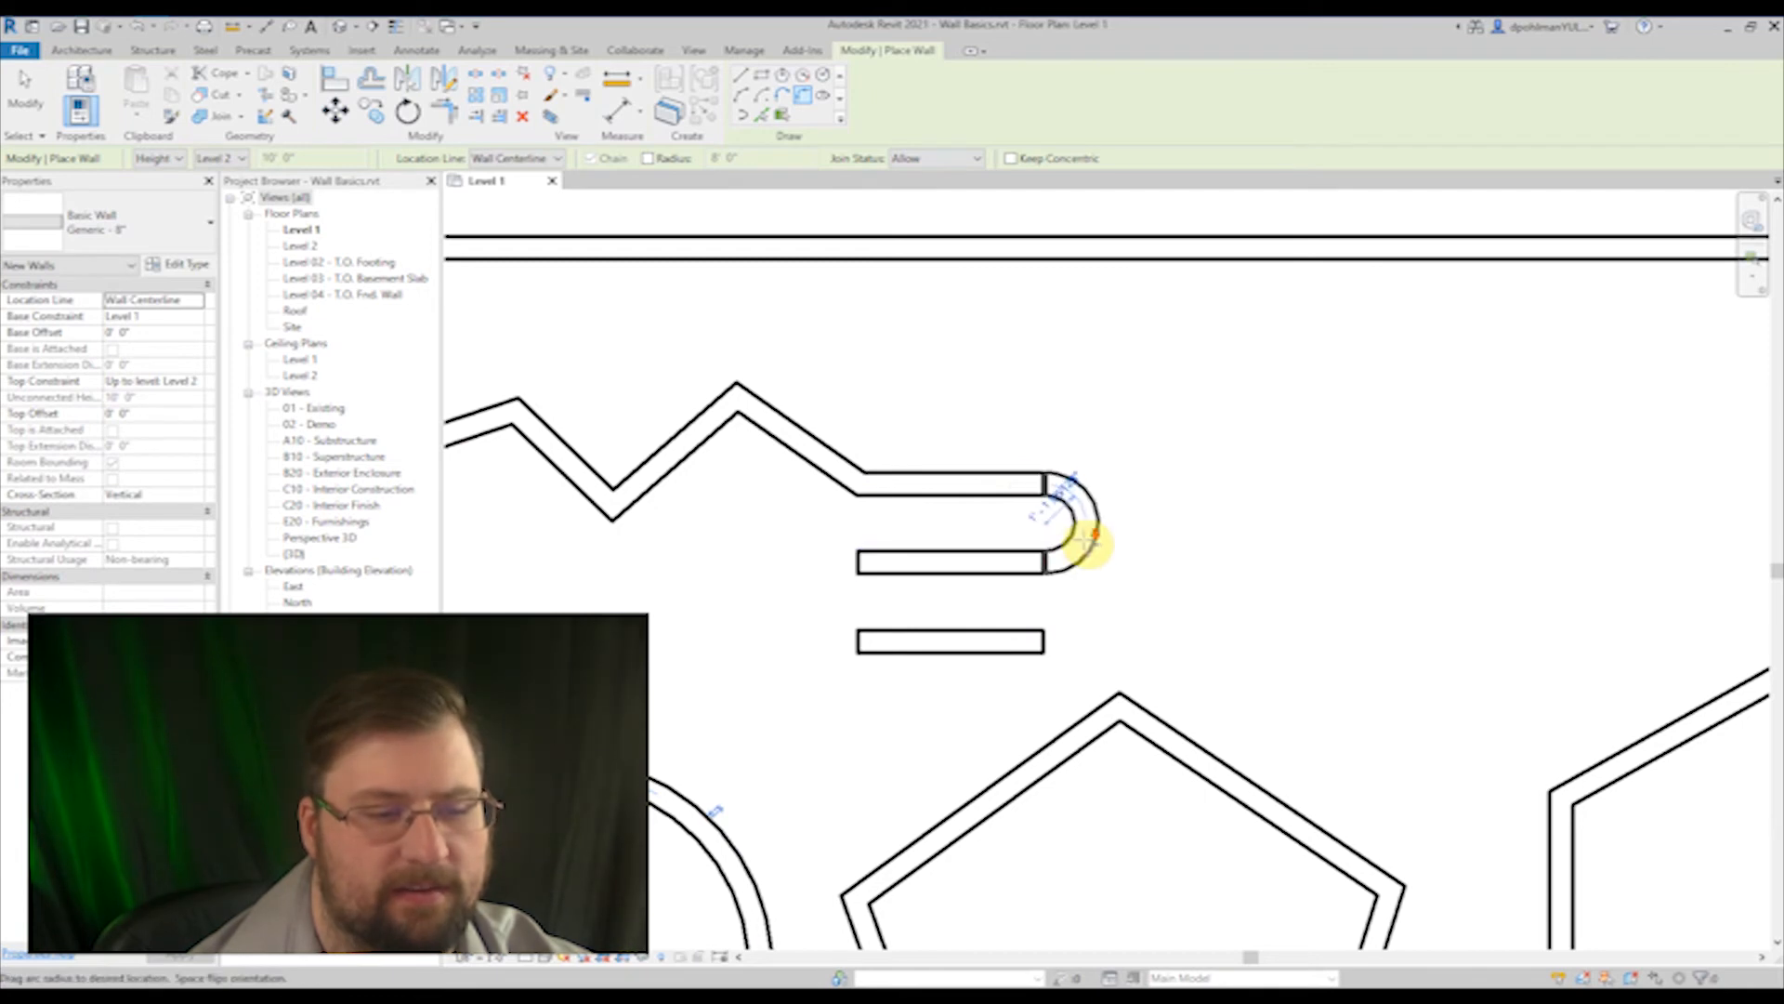
pyautogui.scroll(-2, 1087, 543)
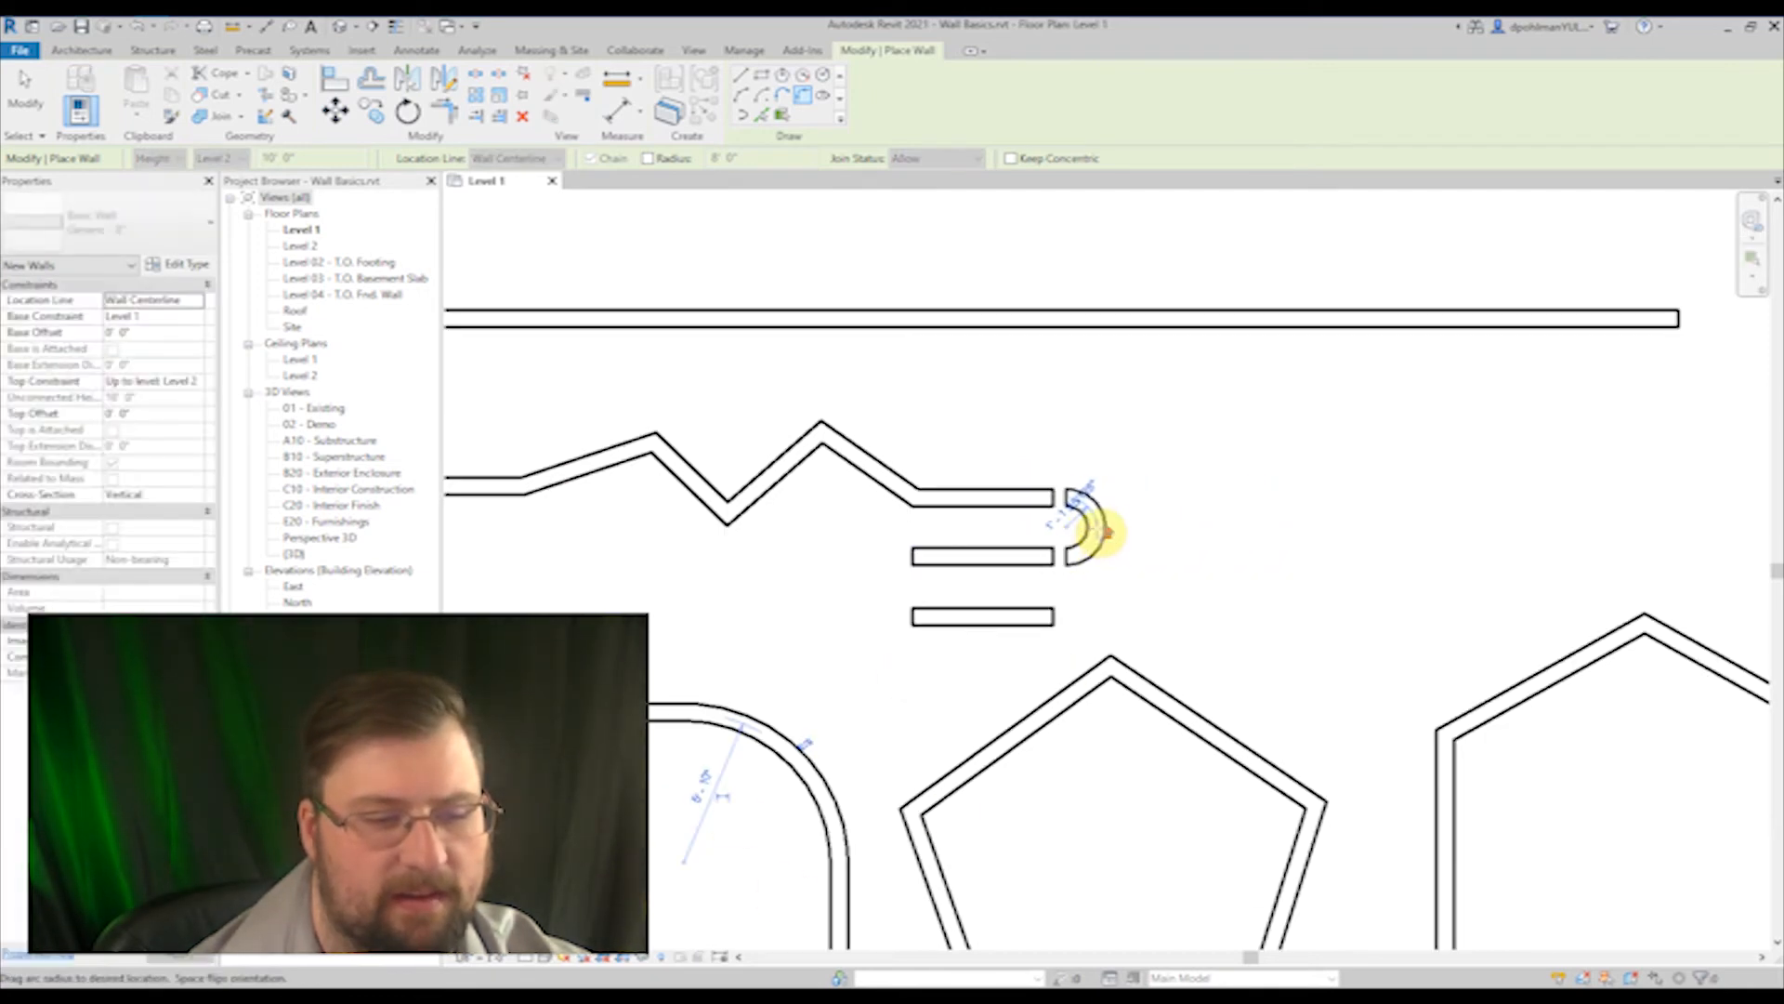
pyautogui.scroll(2, 1101, 531)
pyautogui.click(1151, 527)
# Step: Join the west ends of the two lower short parallel walls with a fillet arc
pyautogui.scroll(-2, 1083, 608)
pyautogui.moveTo(1111, 641); pyautogui.dragTo(1052, 498, button='middle')
pyautogui.click(898, 428)
pyautogui.click(888, 498)
pyautogui.click(794, 476)
# Step: Fix the fillet radius at 4' and round the pentagon's west and north corners
pyautogui.scroll(-2, 948, 651)
pyautogui.scroll(2, 913, 630)
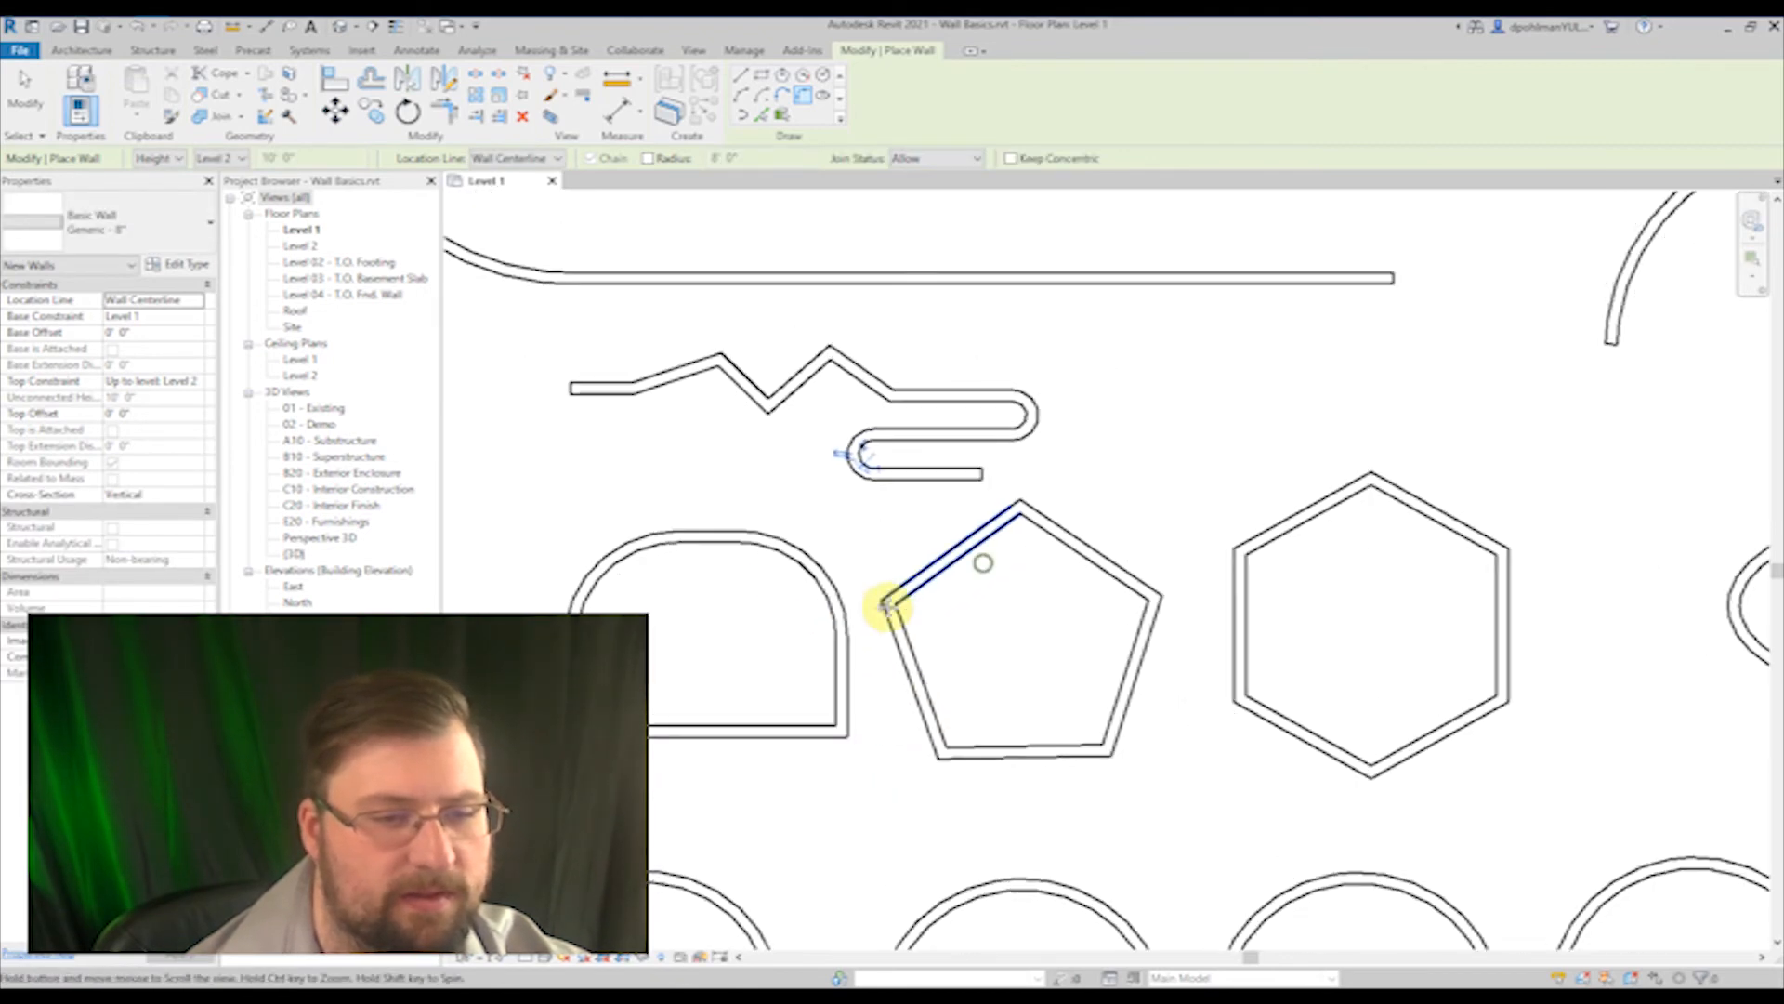
pyautogui.moveTo(885, 605); pyautogui.dragTo(840, 595, button='middle')
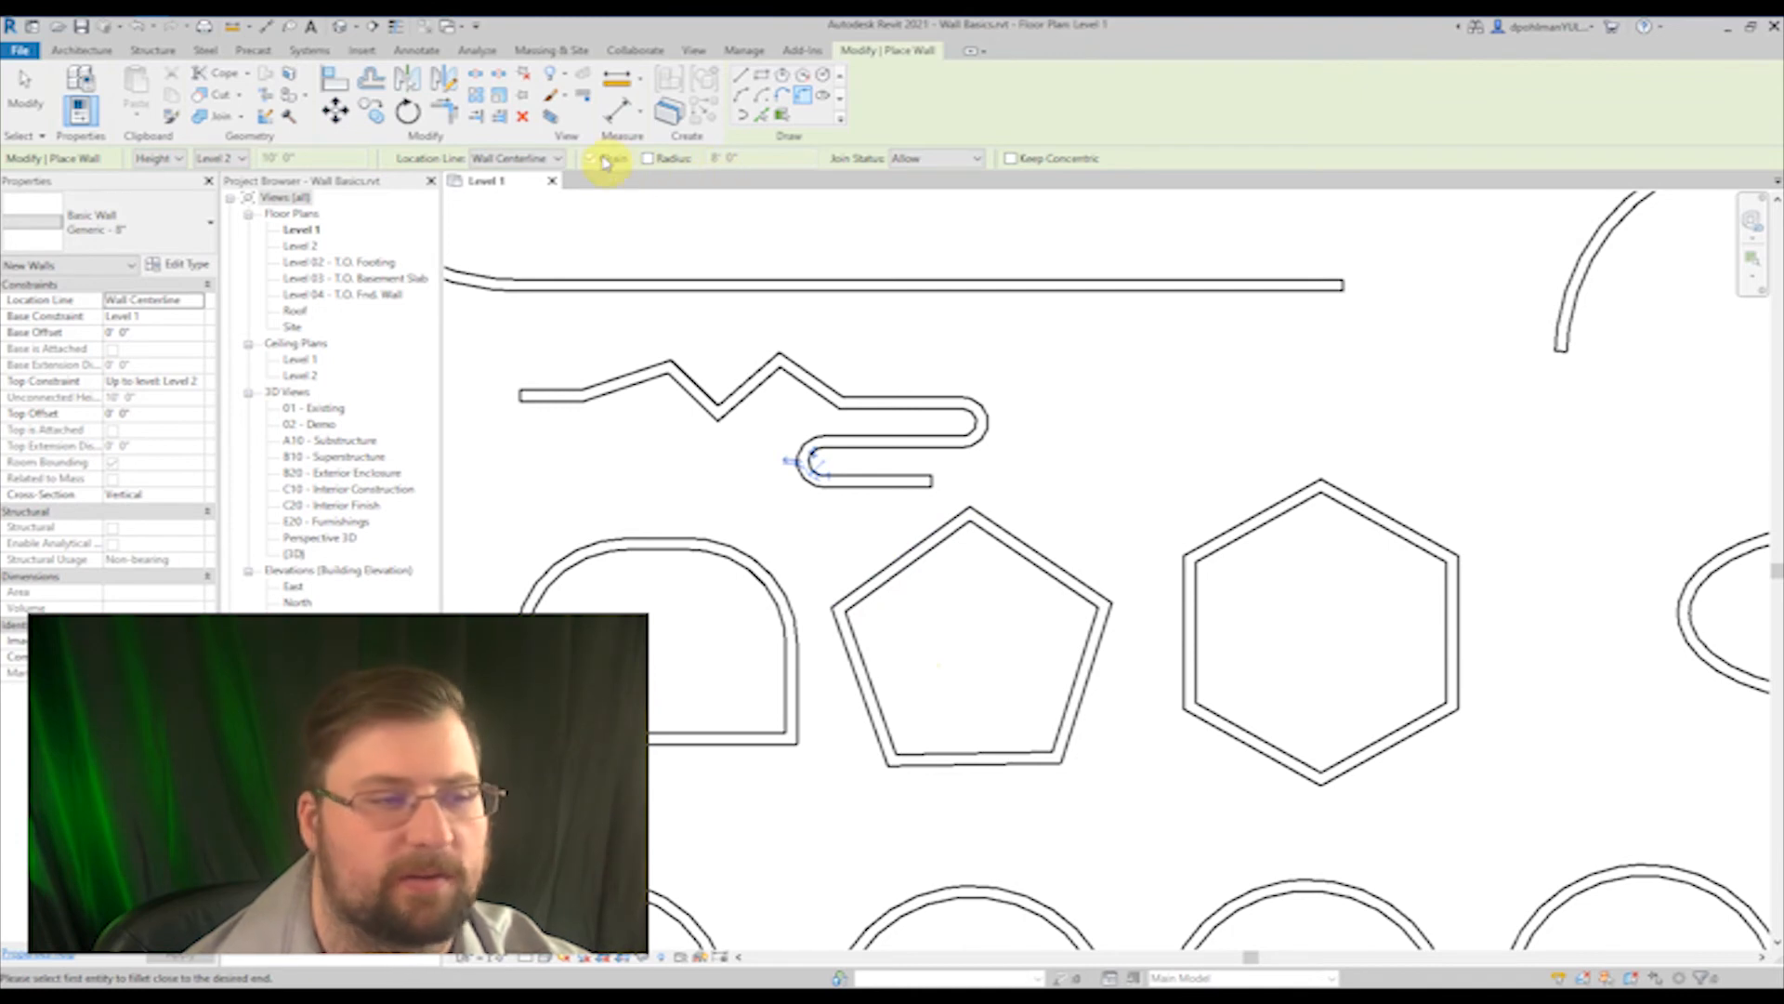
pyautogui.click(797, 164)
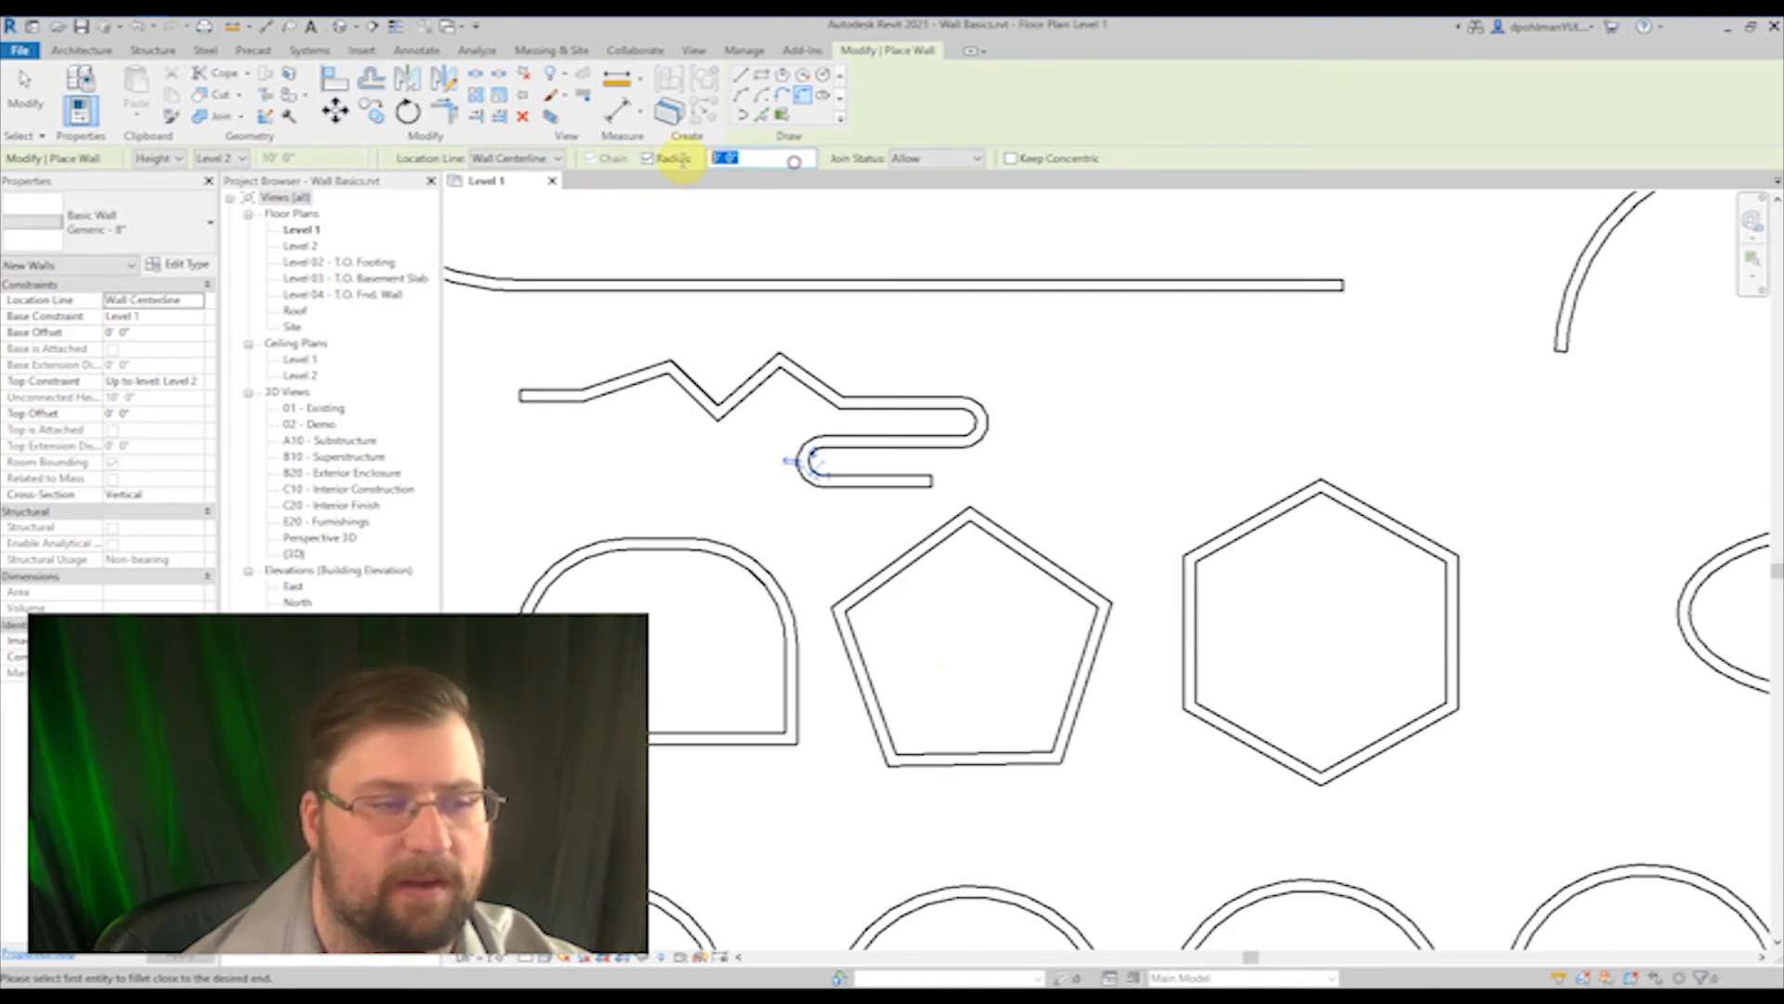
pyautogui.write('4')
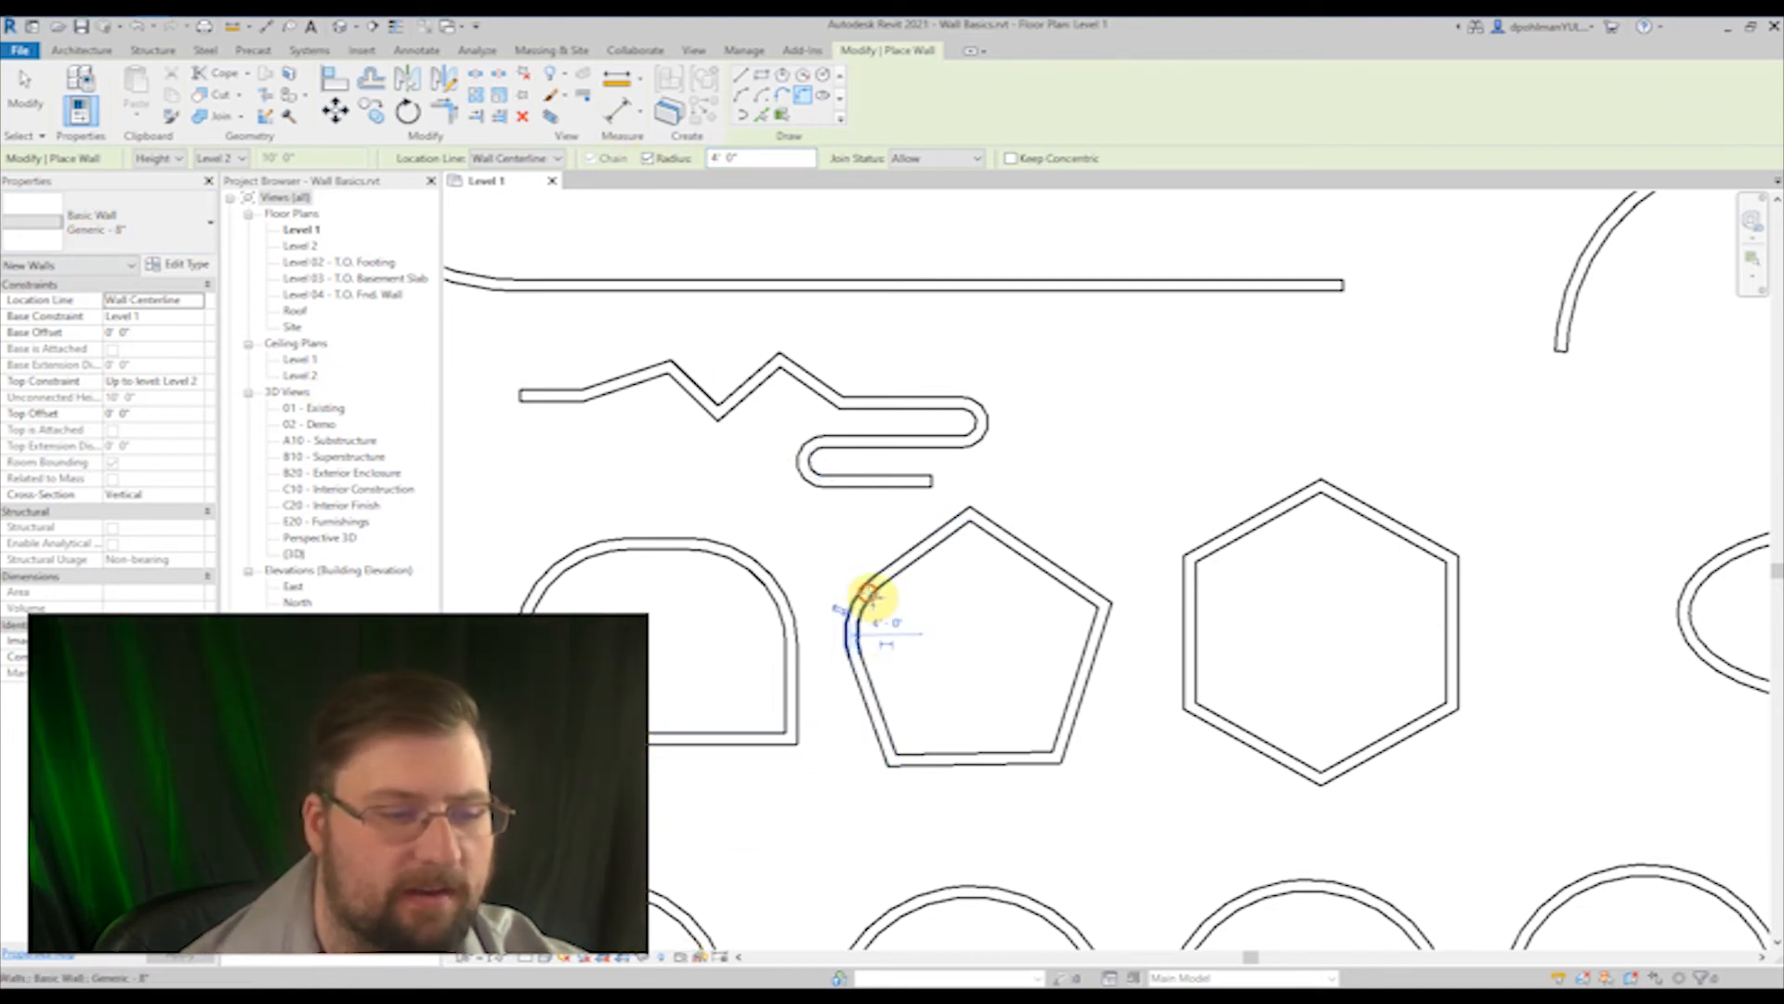
pyautogui.click(935, 541)
pyautogui.click(1011, 535)
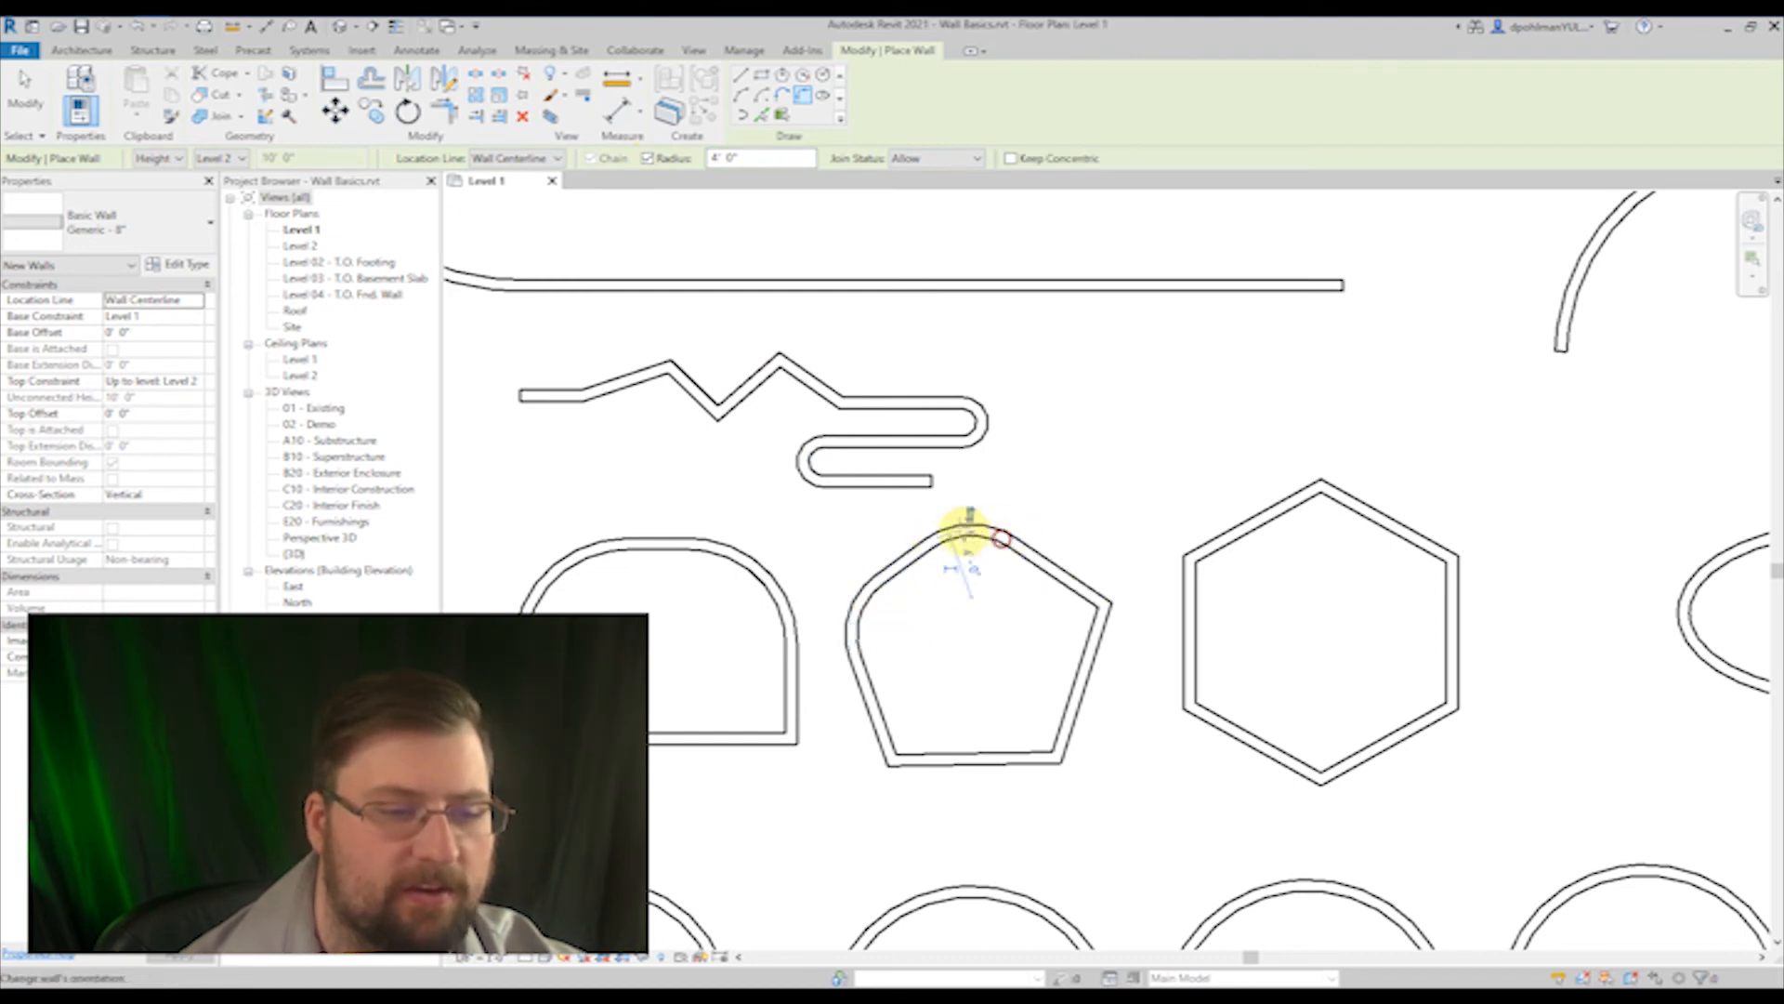
# Step: Fillet the pentagon's east and two southern corners with the same radius, and turn off the fixed radius
pyautogui.click(1066, 586)
pyautogui.click(1102, 642)
pyautogui.click(1076, 709)
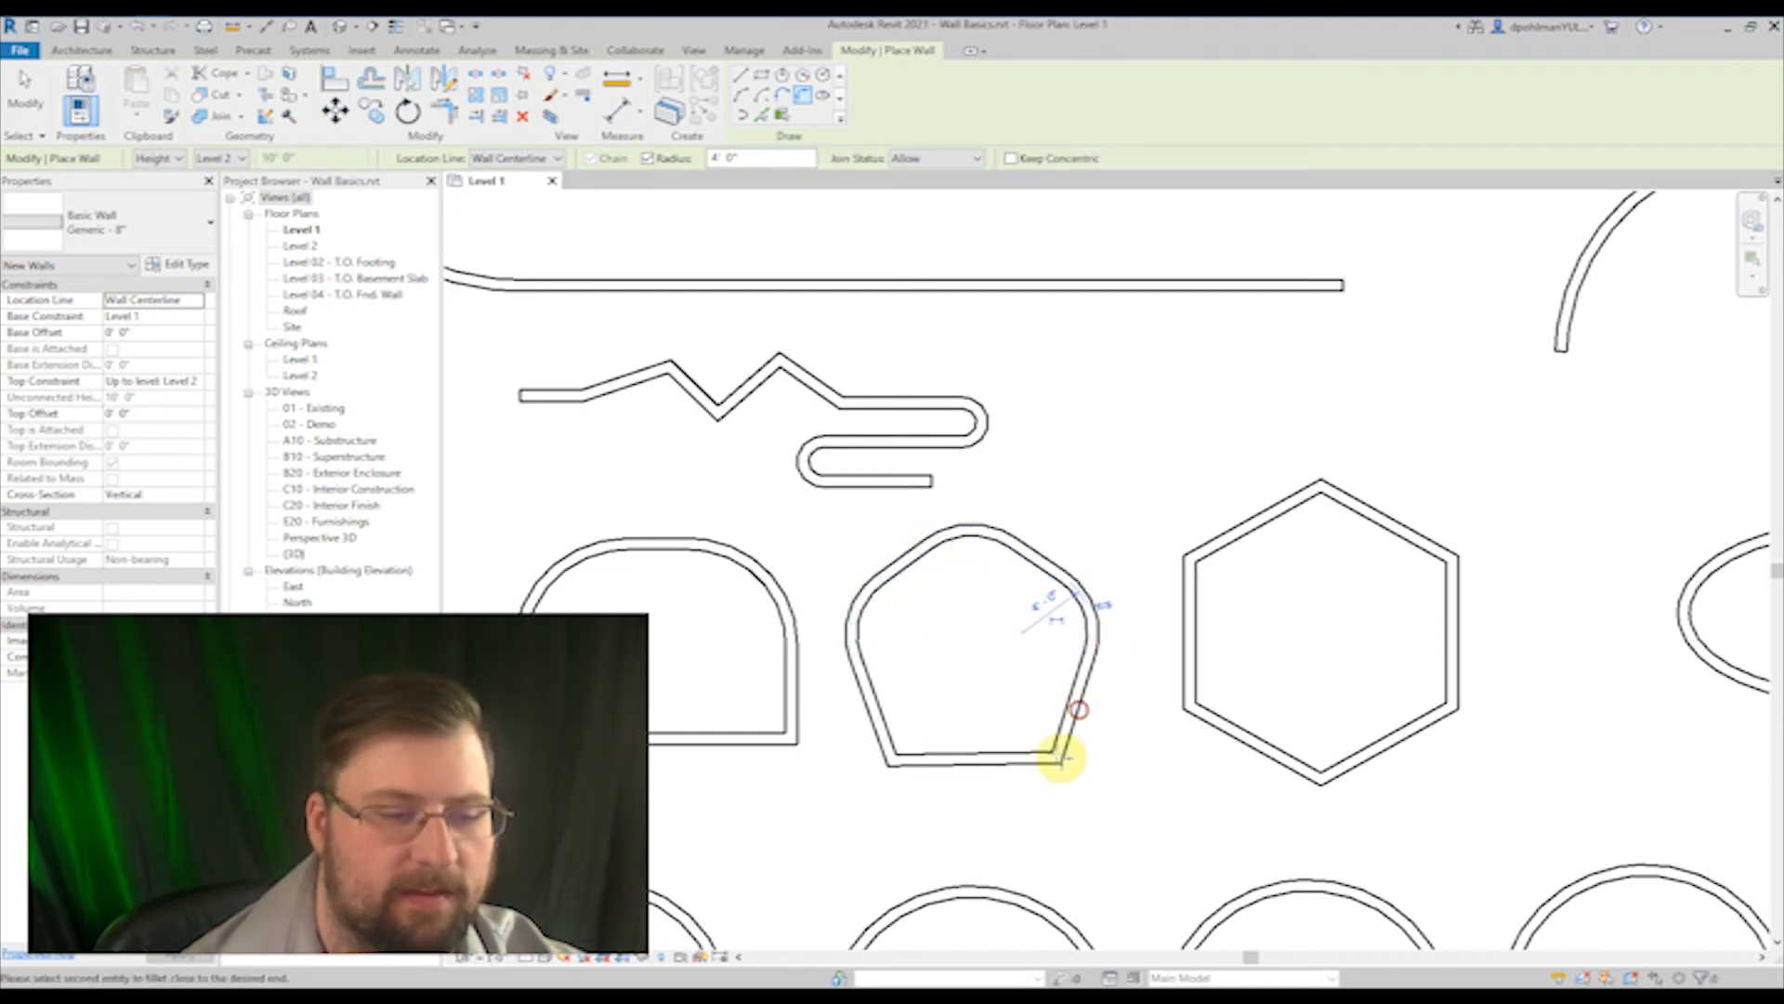
pyautogui.click(1036, 759)
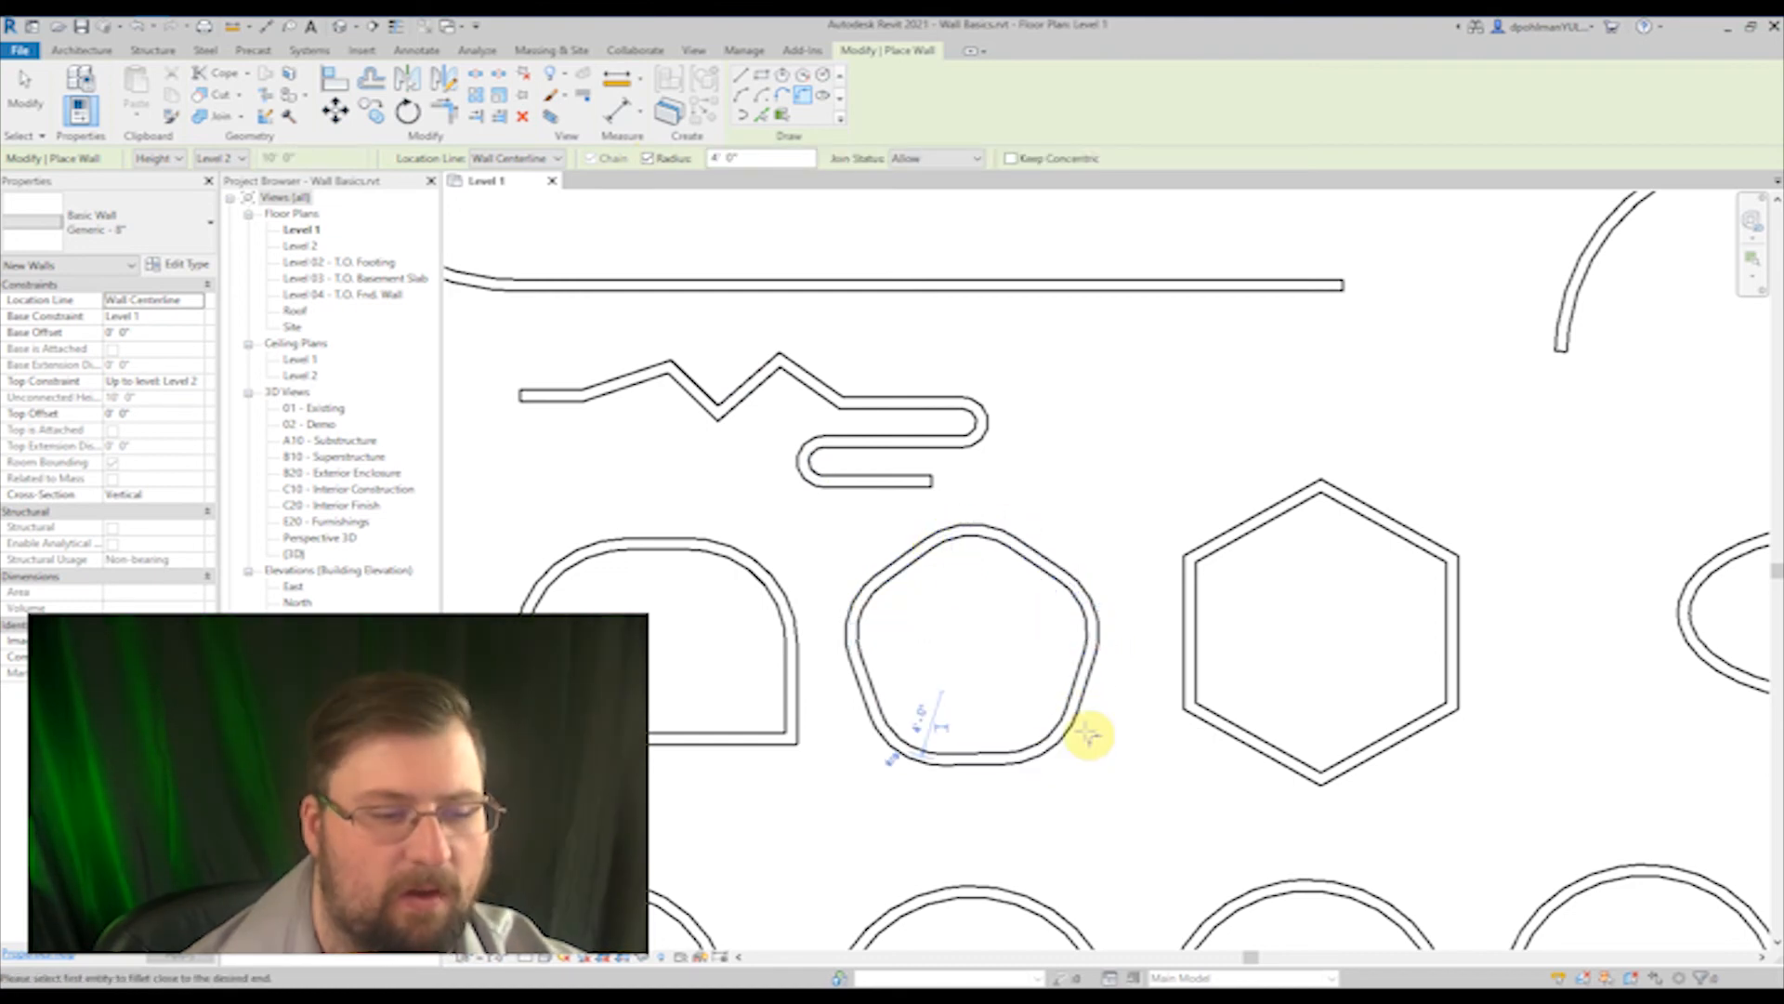
pyautogui.scroll(-3, 1087, 734)
pyautogui.moveTo(1063, 717); pyautogui.dragTo(908, 645, button='middle')
pyautogui.scroll(2, 848, 626)
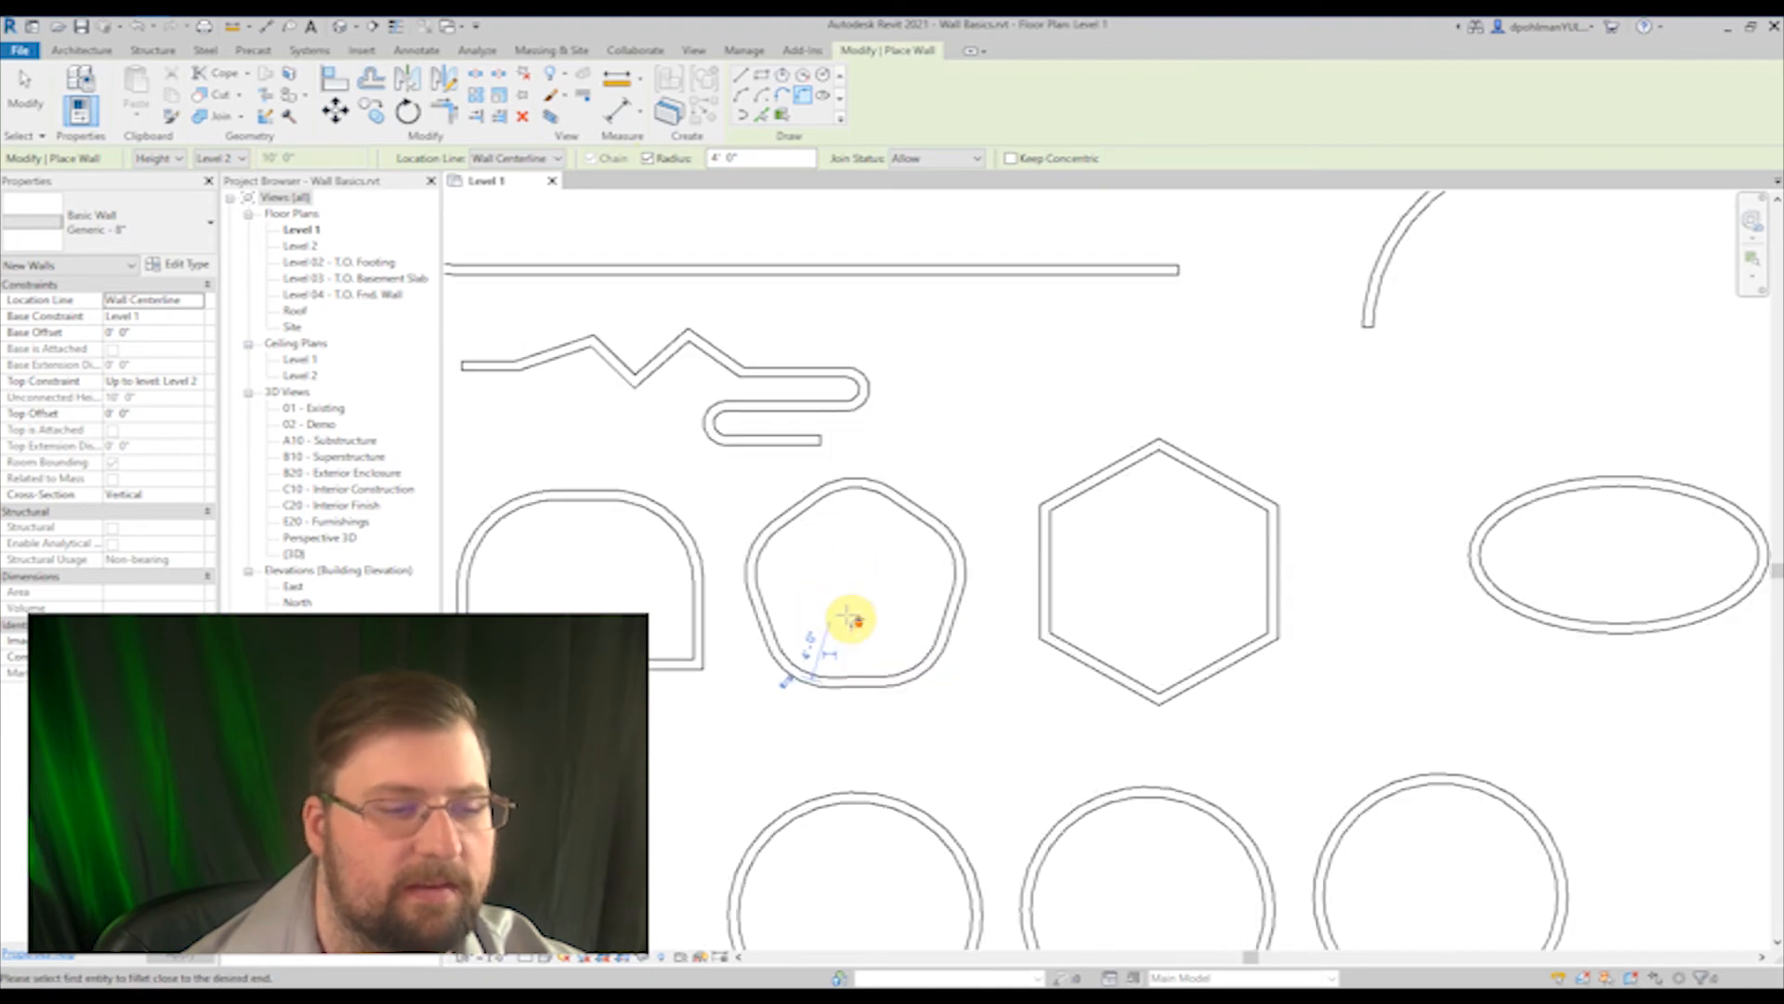
pyautogui.click(647, 158)
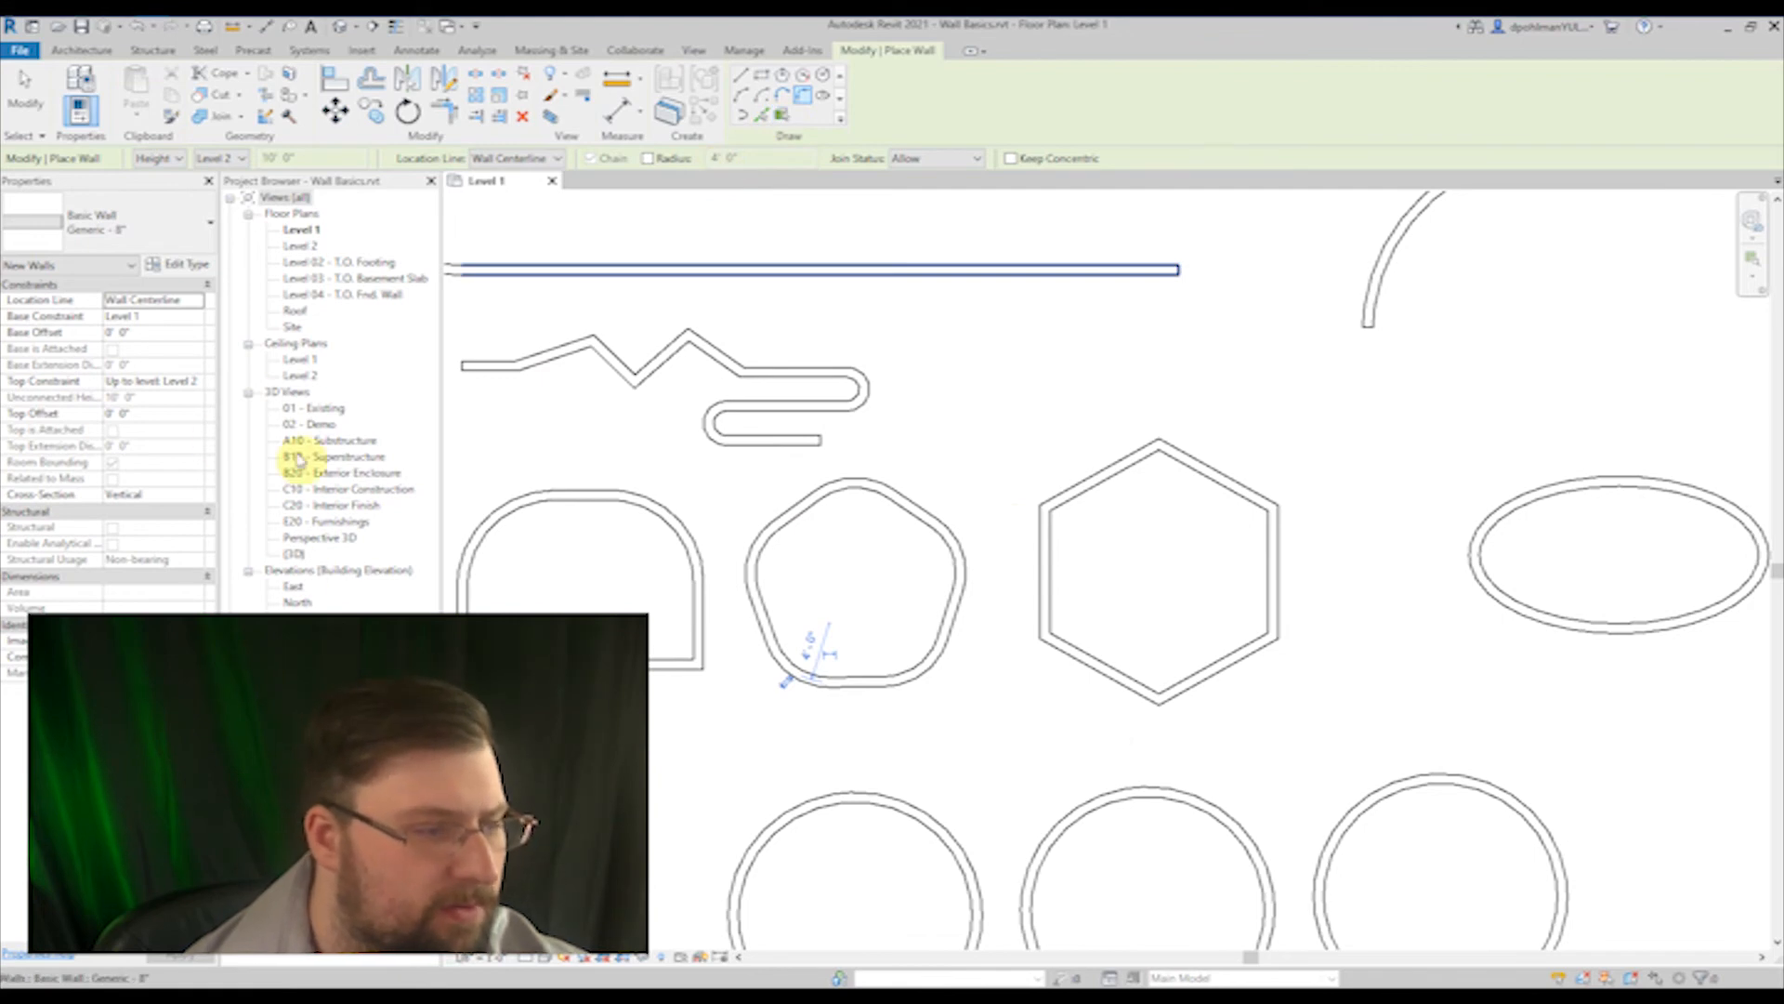
# Step: Open the Level 2 floor plan and turn on the display of mass form and floors
pyautogui.click(301, 246)
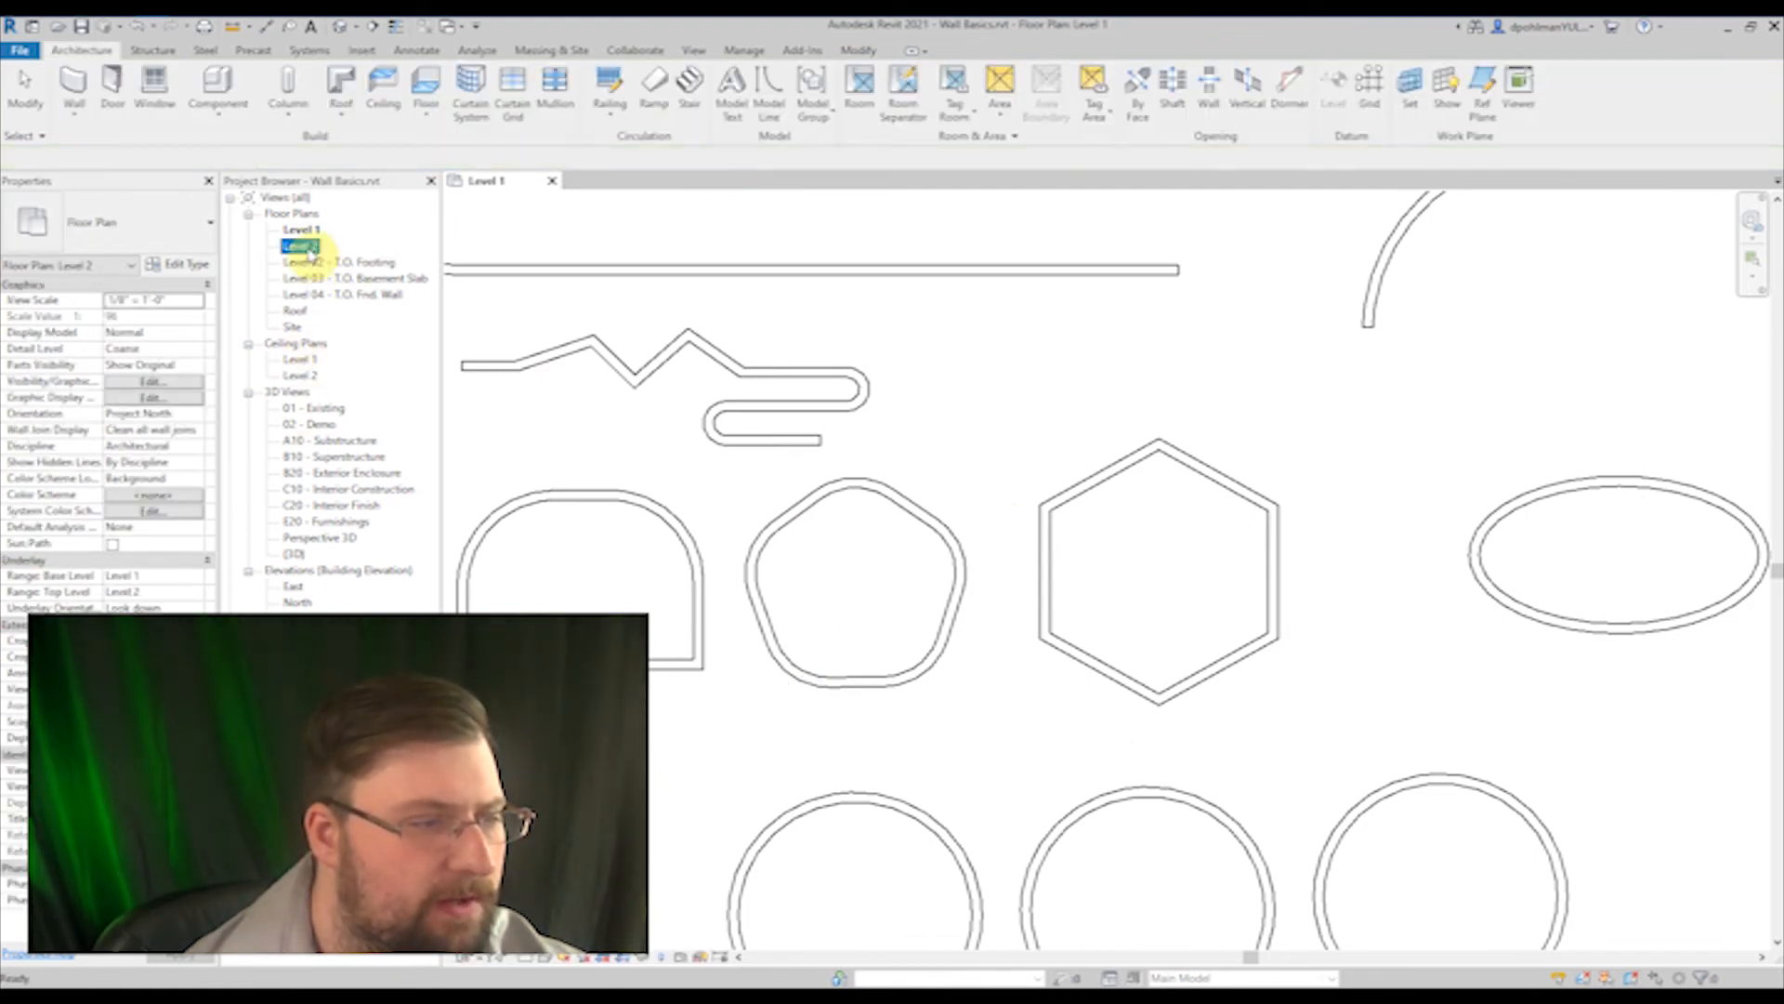
pyautogui.doubleClick(301, 247)
pyautogui.click(976, 324)
pyautogui.scroll(-4, 1110, 416)
pyautogui.moveTo(1119, 435); pyautogui.dragTo(899, 714, button='middle')
pyautogui.scroll(-2, 958, 646)
pyautogui.moveTo(958, 648); pyautogui.dragTo(861, 505, button='middle')
pyautogui.click(549, 50)
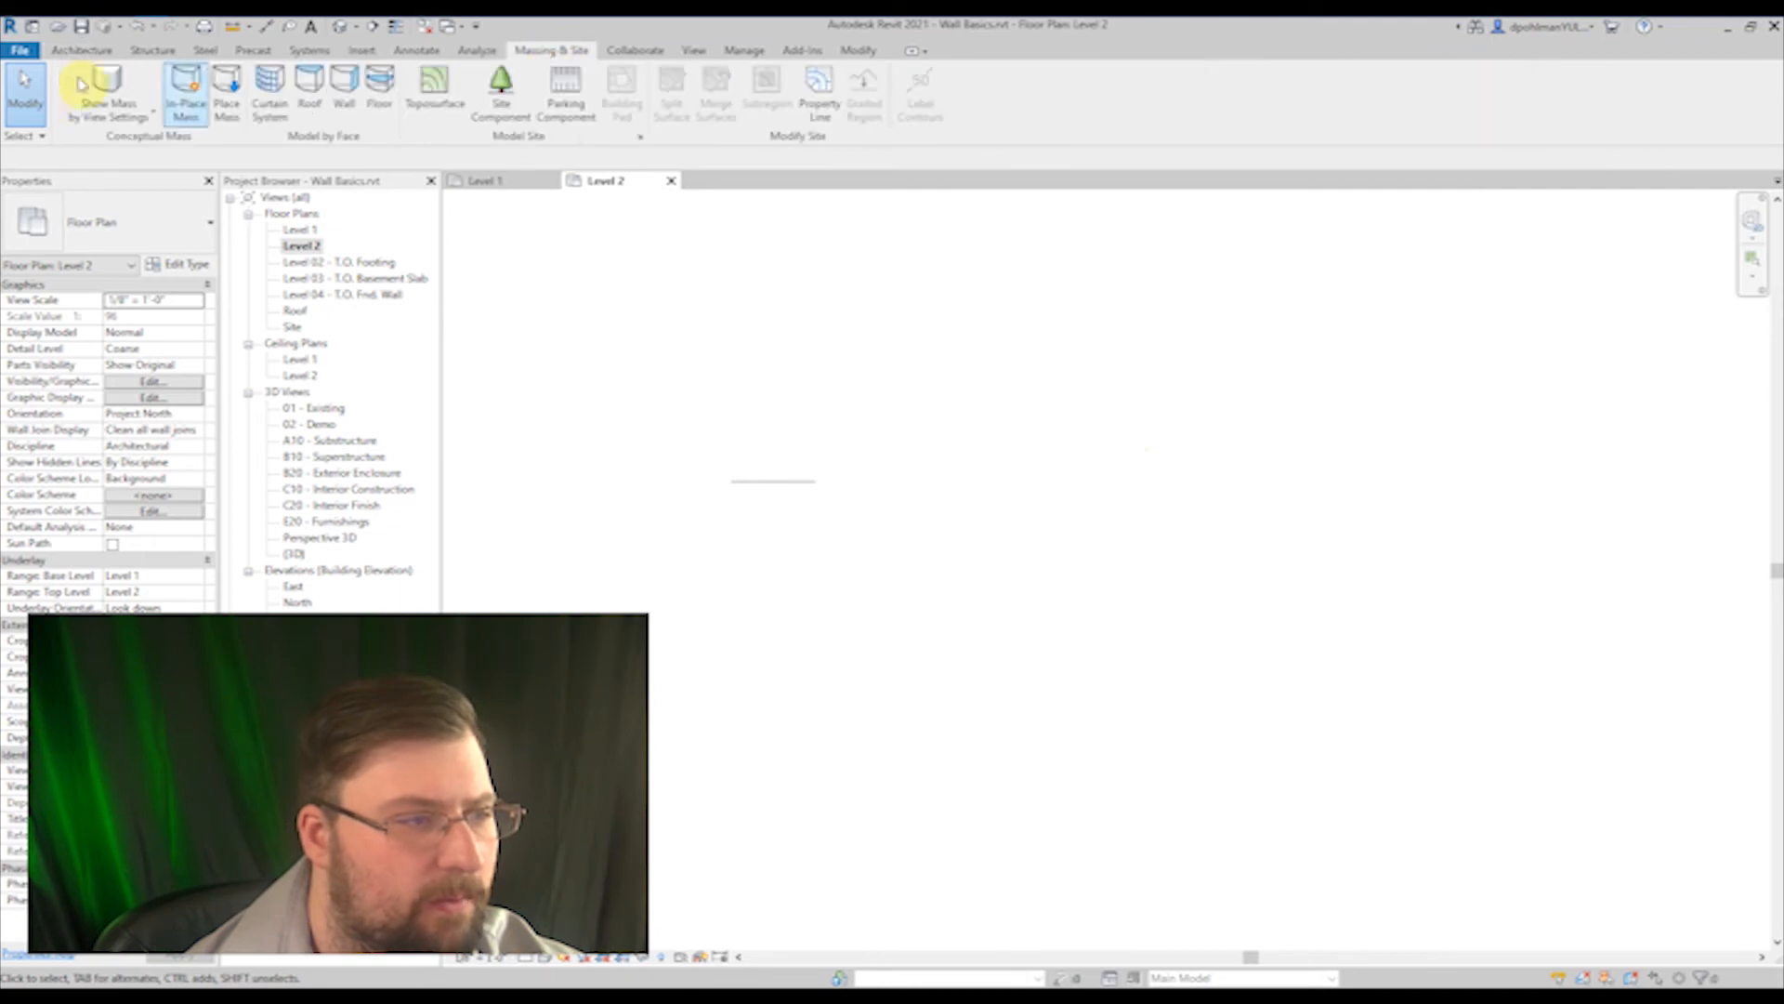
pyautogui.click(109, 85)
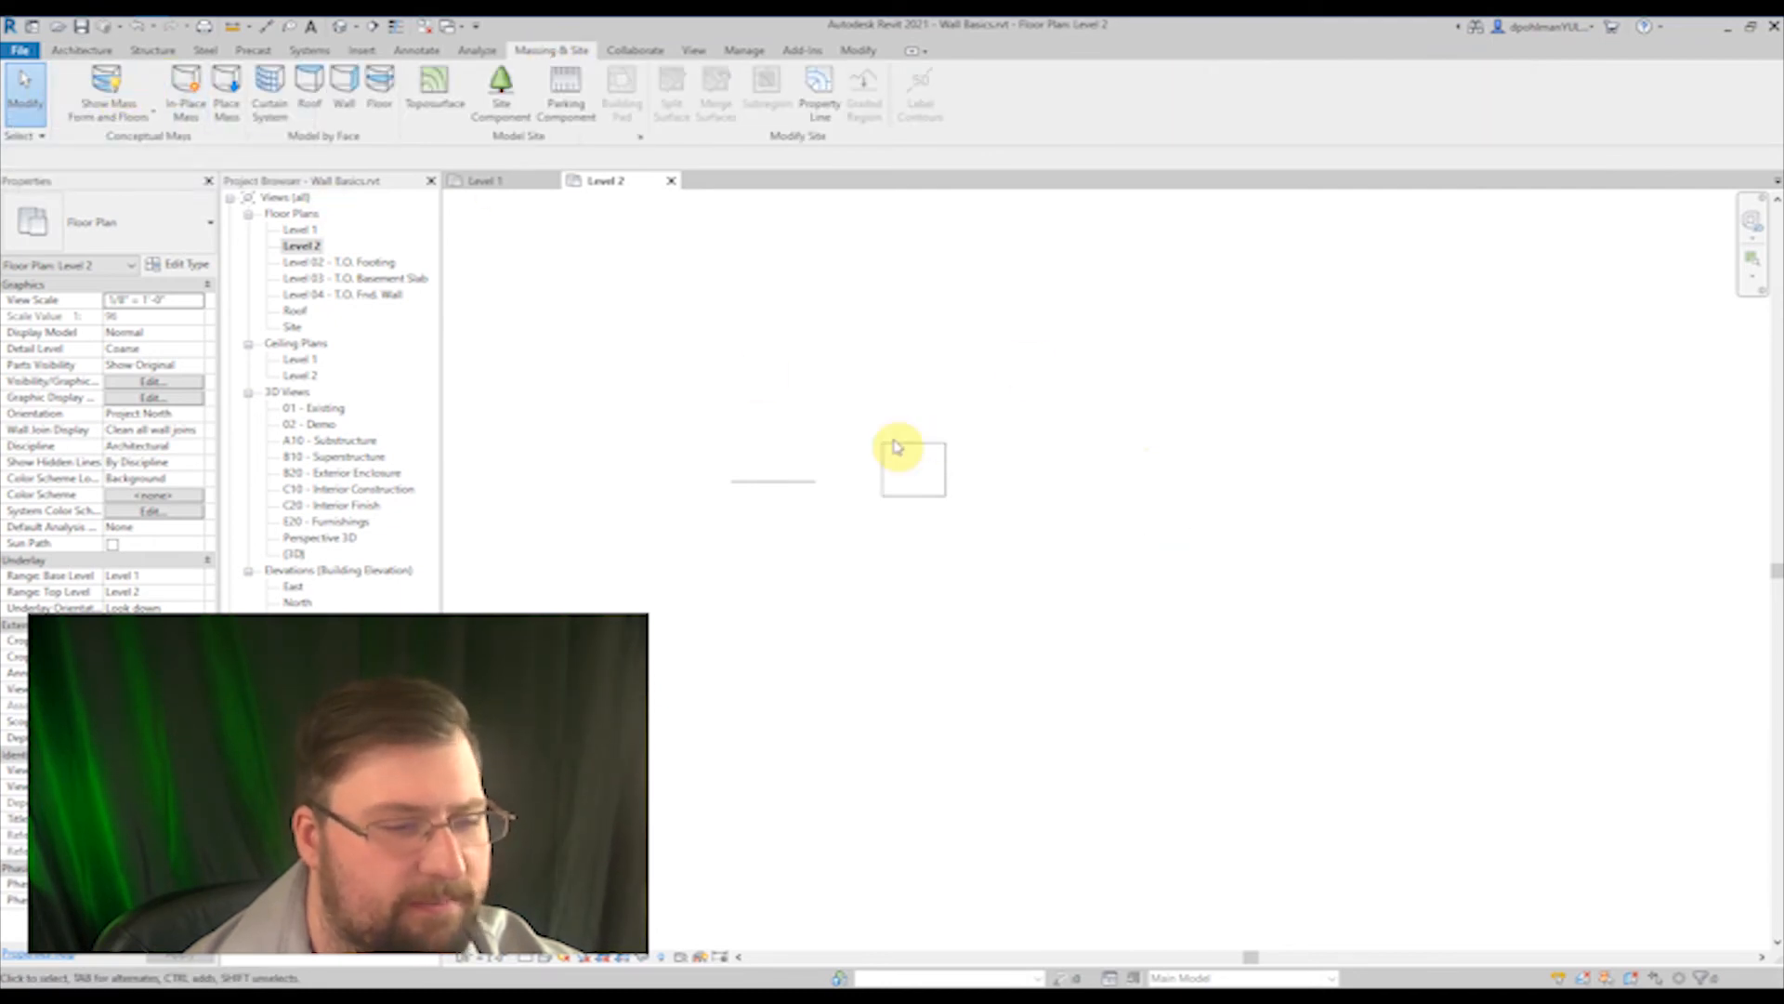
# Step: Place a Generic - 8" wall on the existing horizontal line west of the mass using Pick Lines
pyautogui.scroll(3, 920, 455)
pyautogui.moveTo(897, 495); pyautogui.dragTo(915, 516, button='middle')
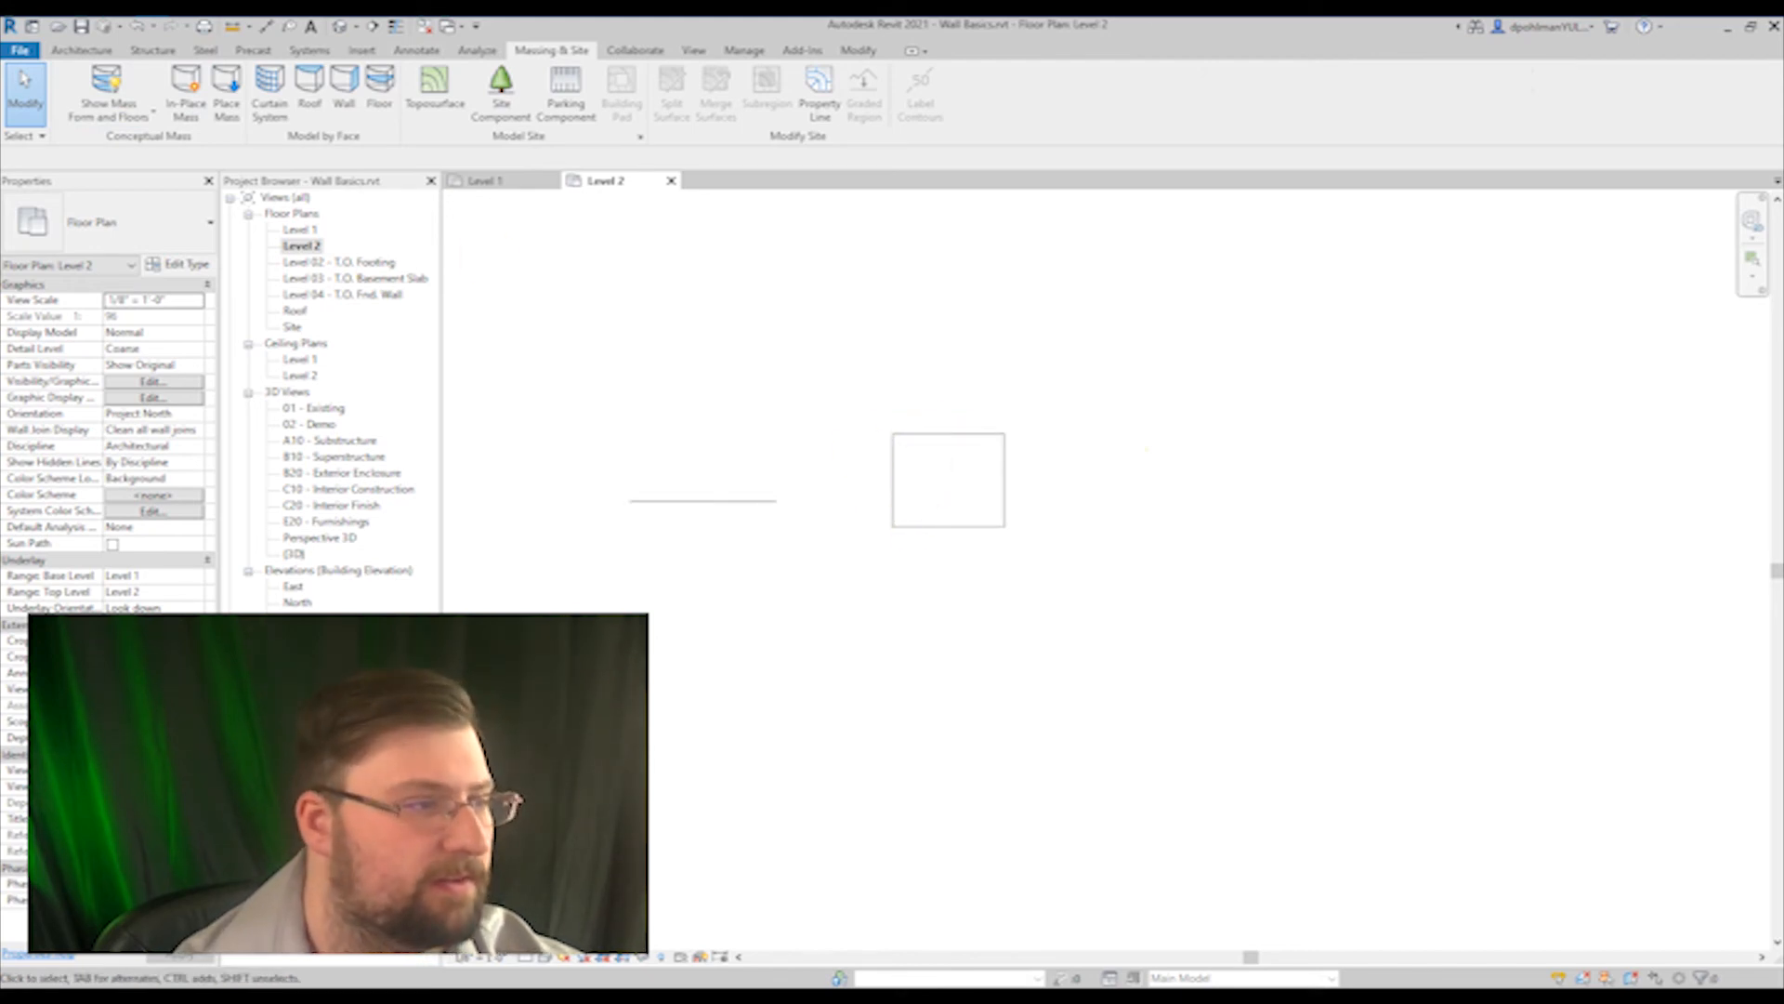
pyautogui.press('w')
pyautogui.press('a')
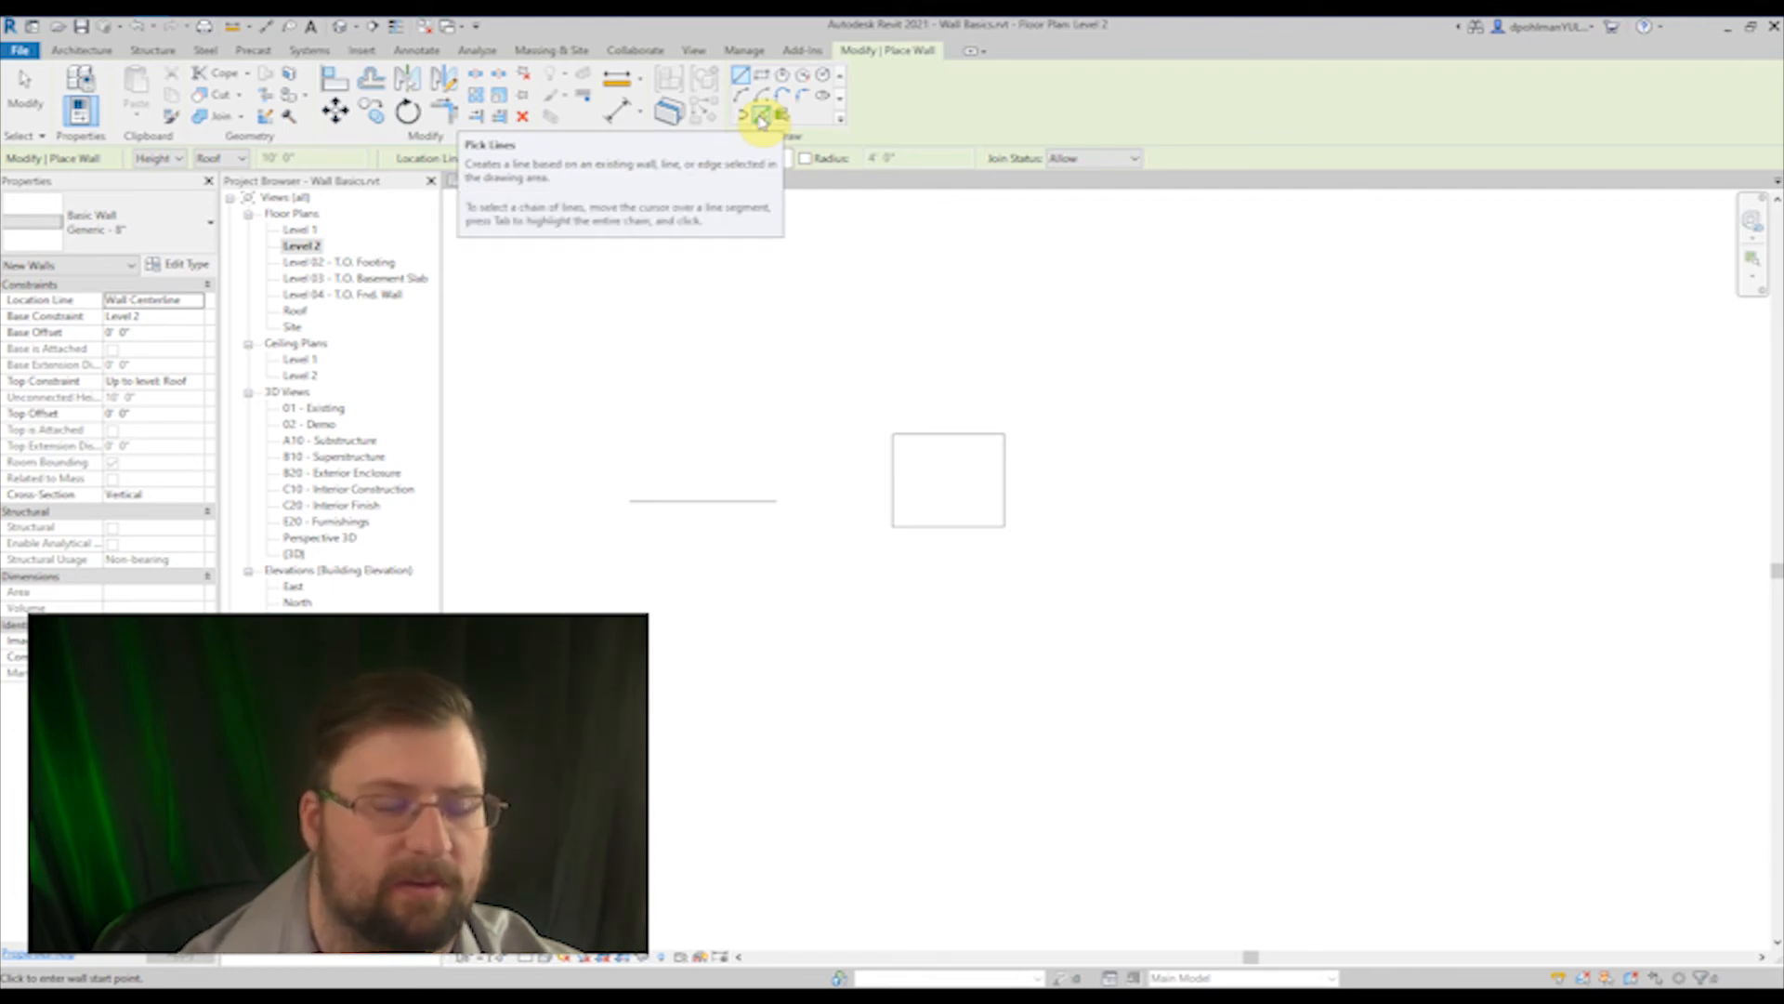
pyautogui.click(761, 117)
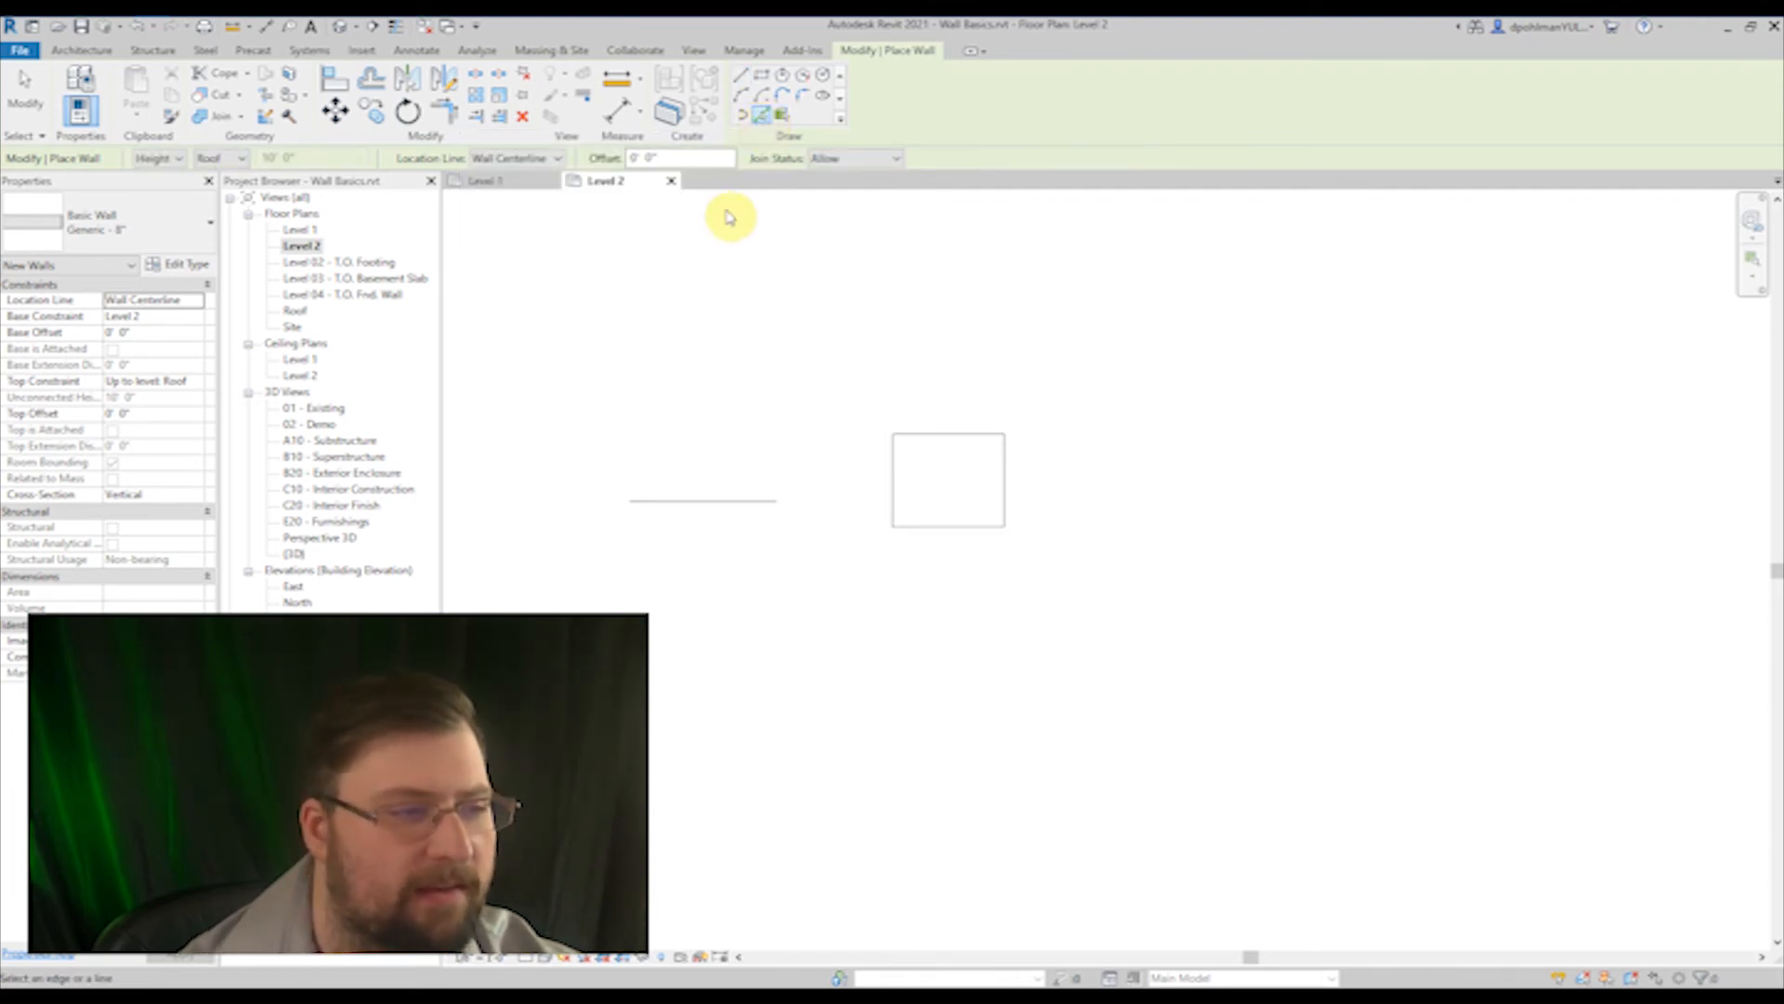
pyautogui.scroll(5, 685, 518)
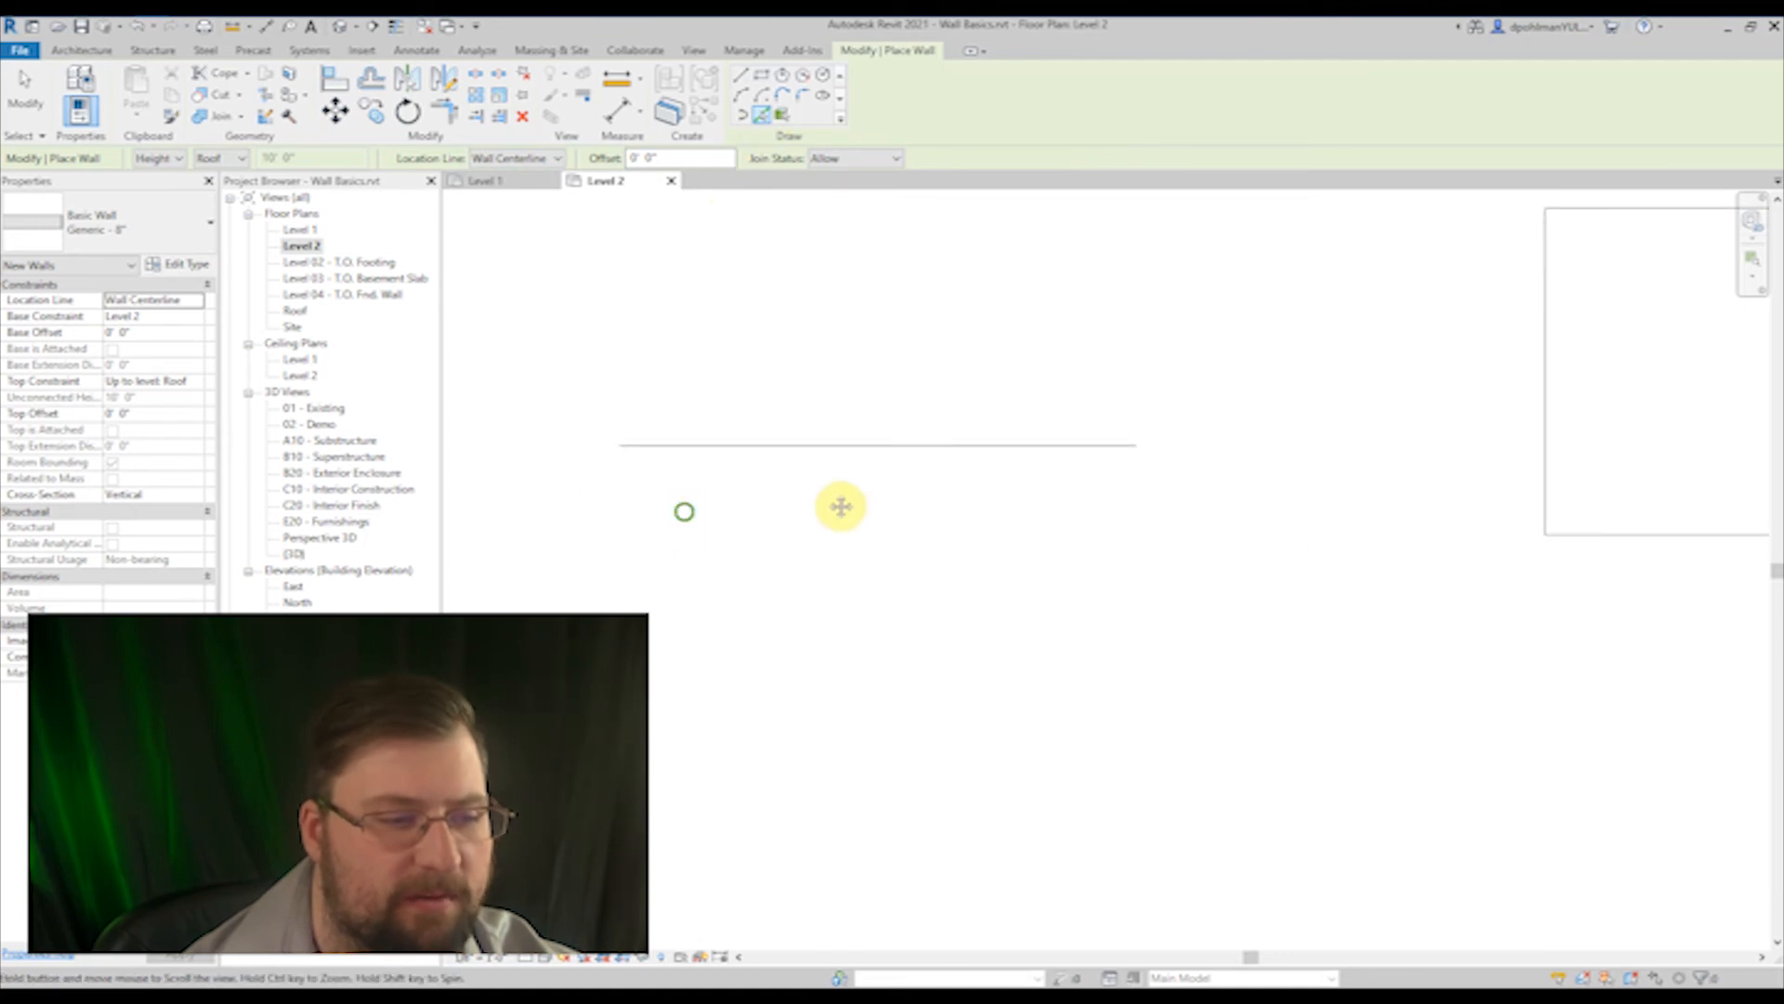
pyautogui.click(838, 452)
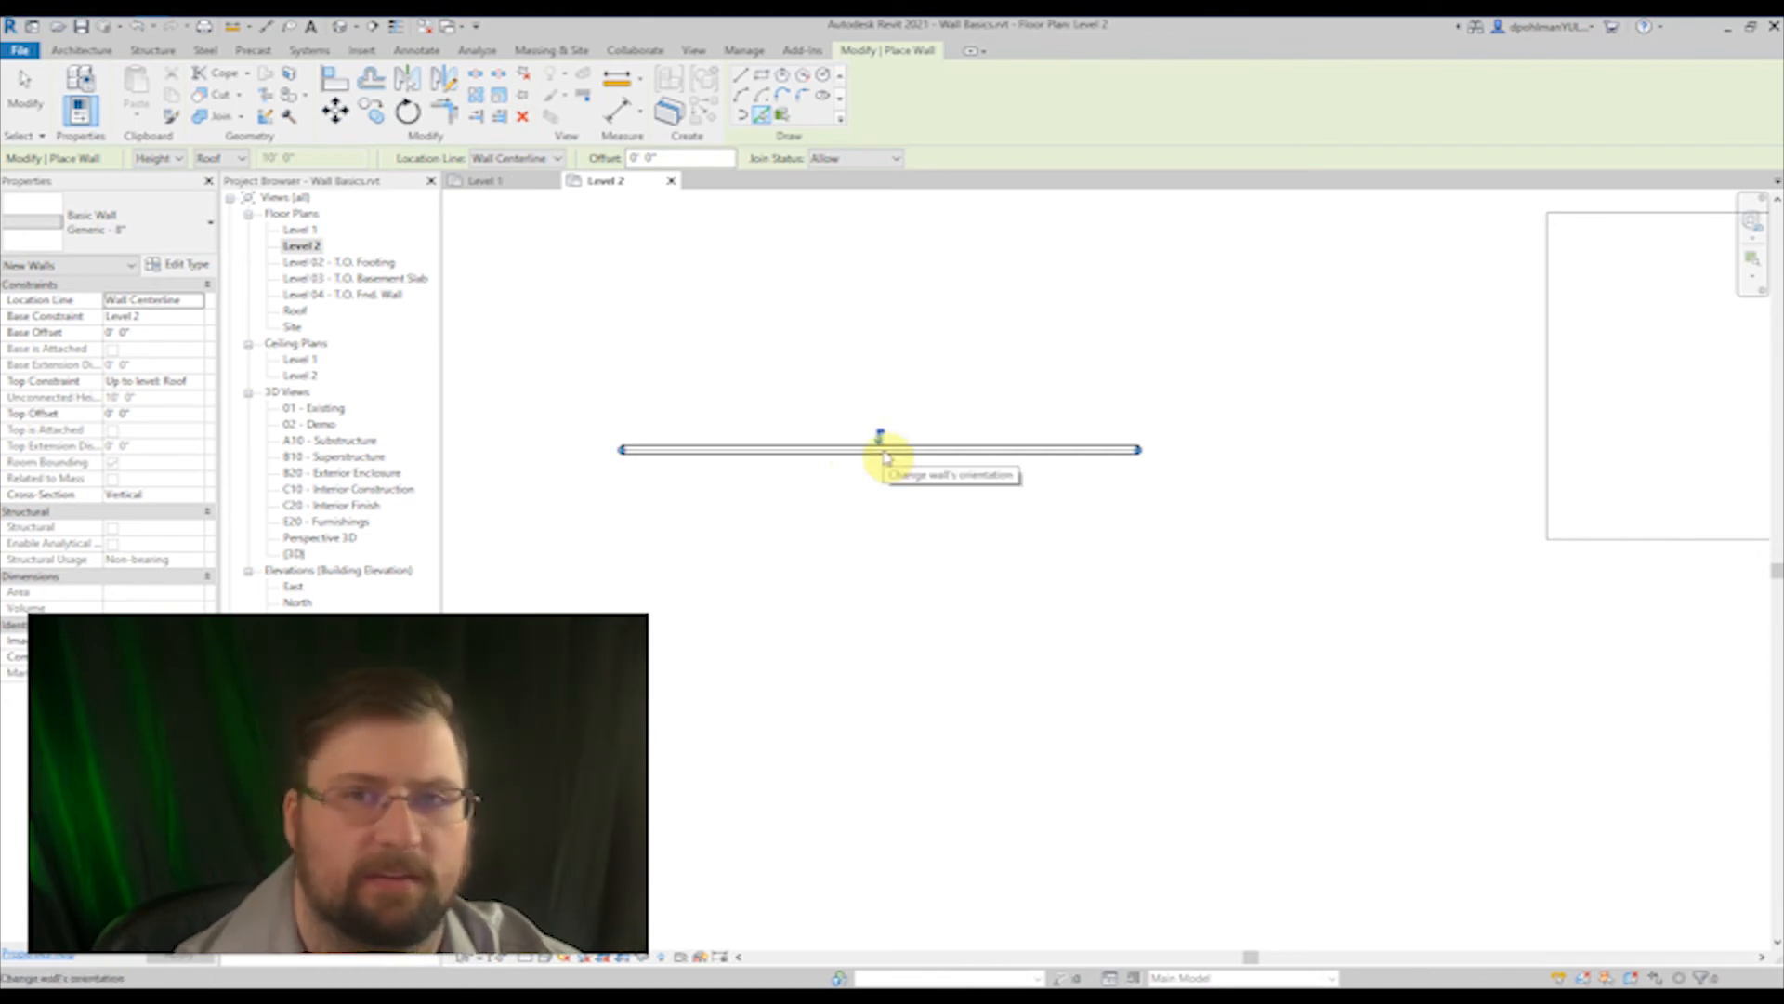
# Step: Switch wall placement to Pick Faces and open the default 3D view at the box-shaped mass
pyautogui.click(783, 119)
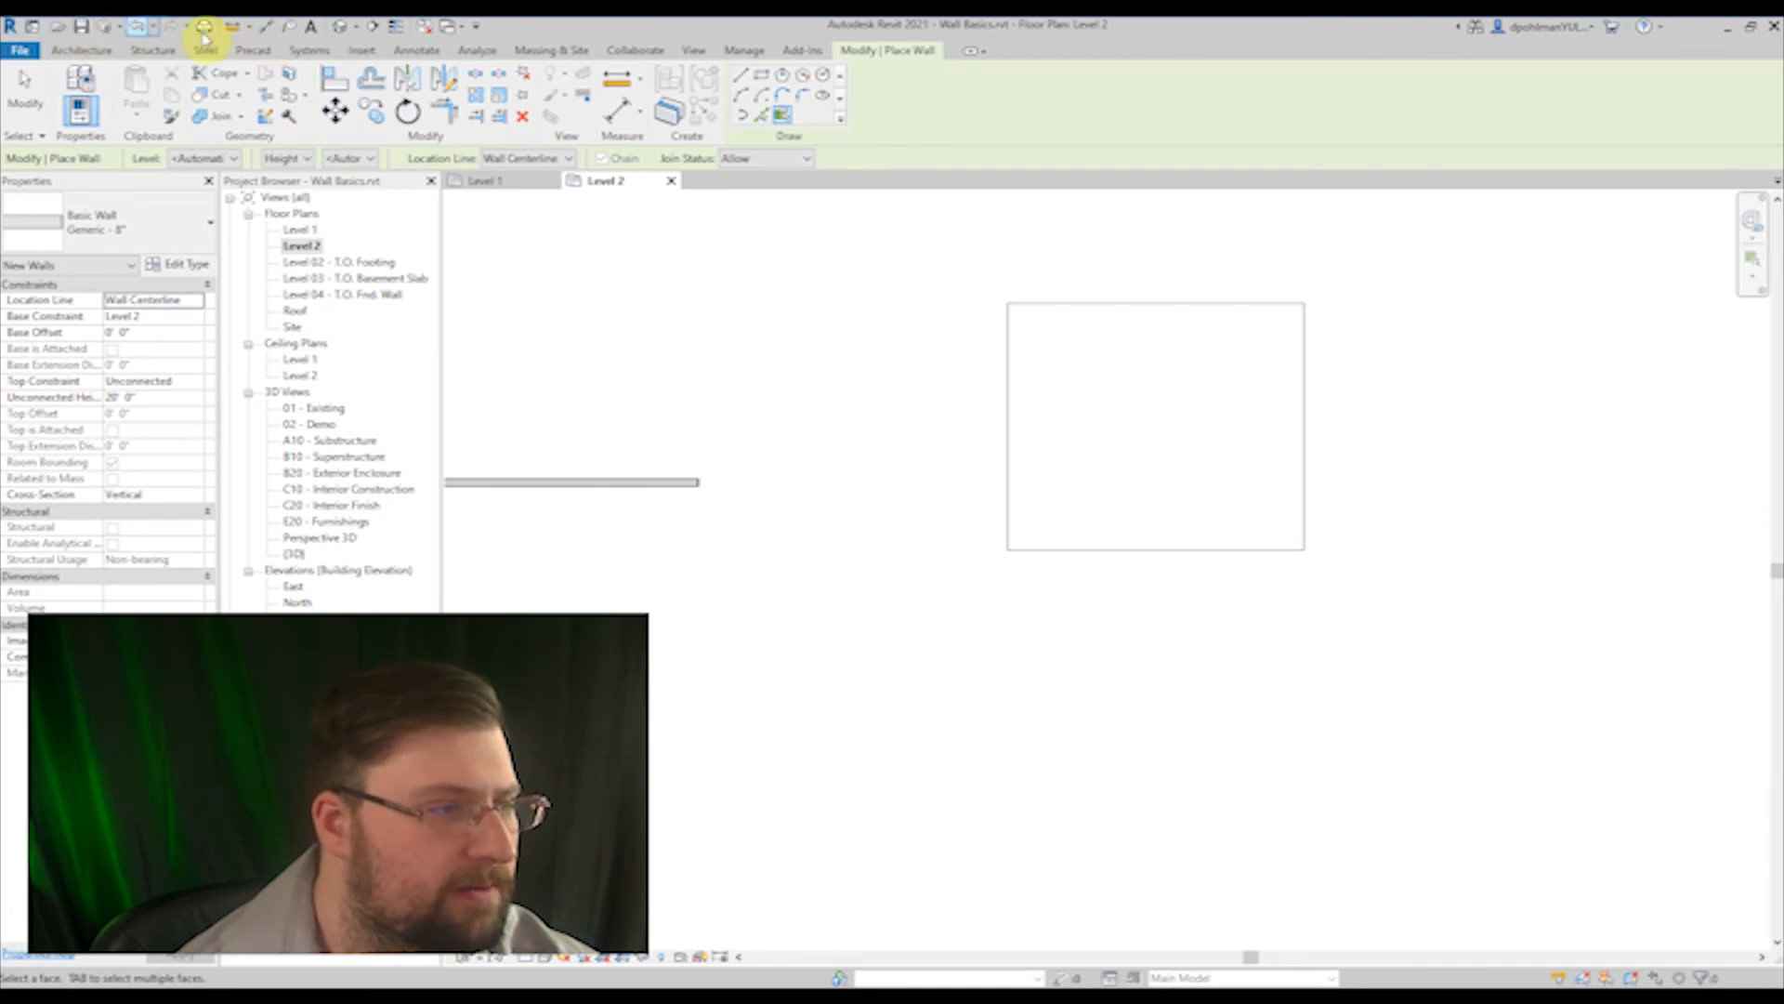
pyautogui.click(336, 30)
pyautogui.moveTo(1060, 671); pyautogui.dragTo(857, 666, button='middle')
pyautogui.scroll(6, 1187, 591)
pyautogui.scroll(2, 879, 516)
pyautogui.moveTo(944, 455); pyautogui.dragTo(866, 541, button='middle')
pyautogui.scroll(1, 872, 548)
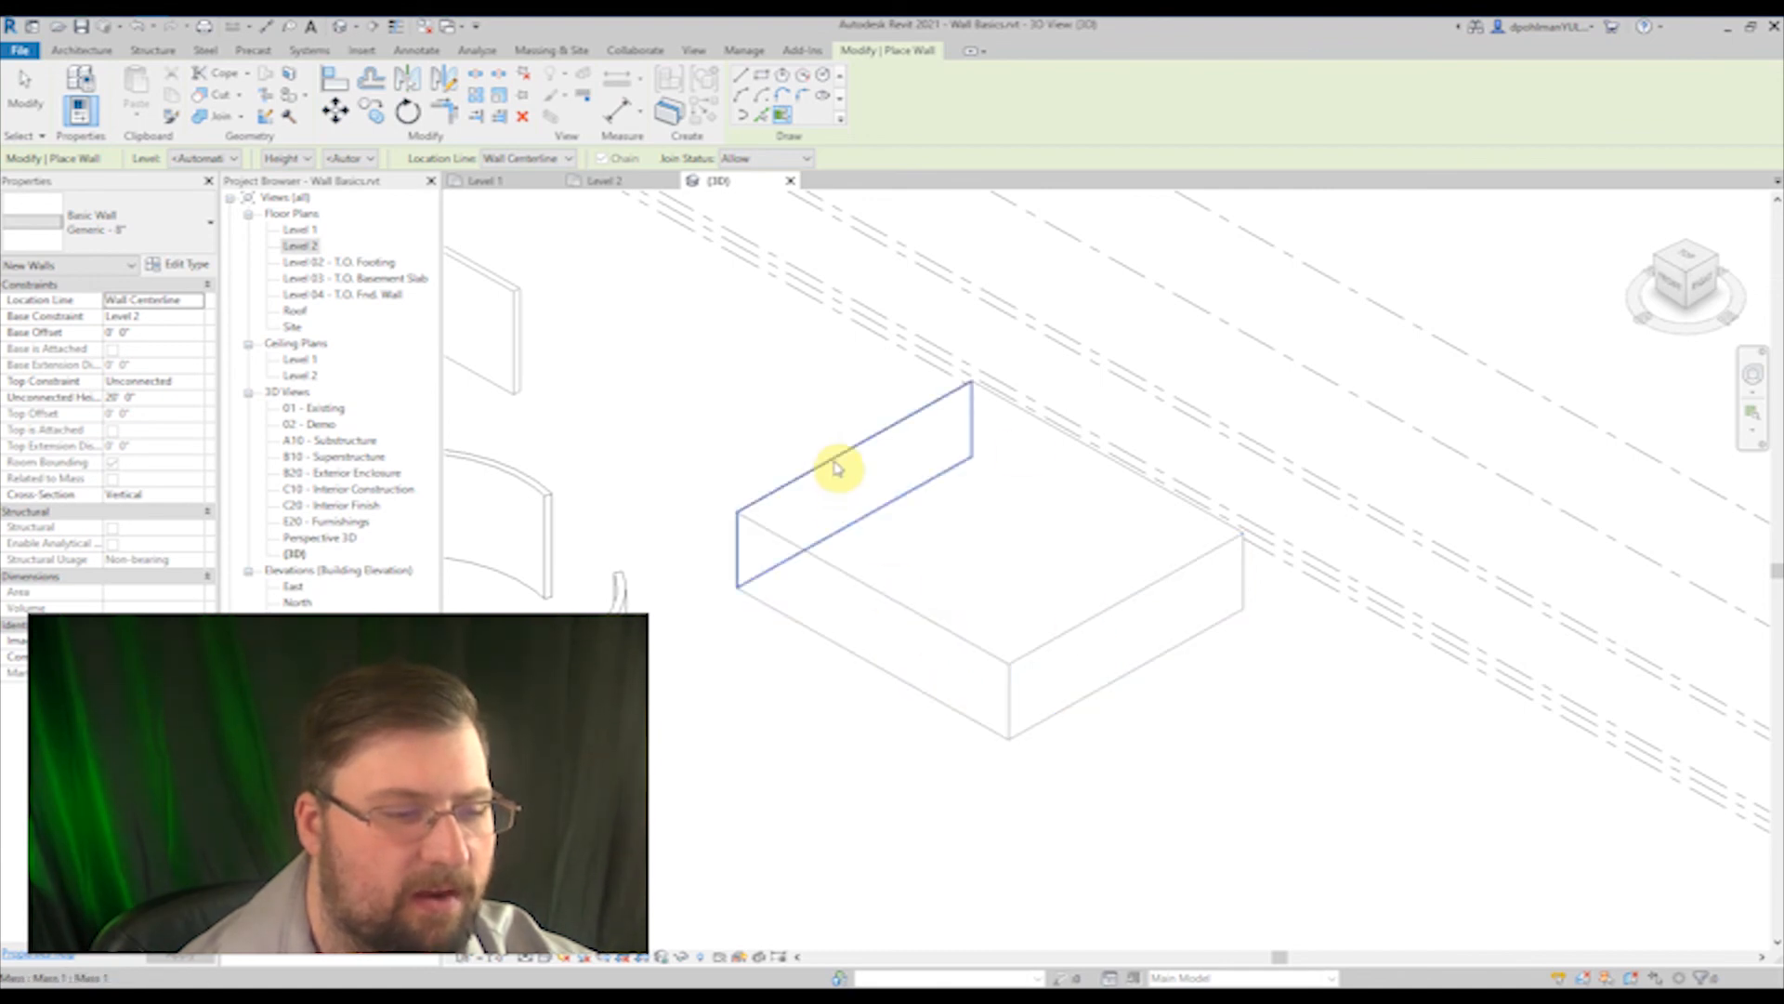
# Step: Place walls on all four vertical faces of the box-shaped mass
pyautogui.click(897, 612)
pyautogui.click(825, 467)
pyautogui.click(1093, 444)
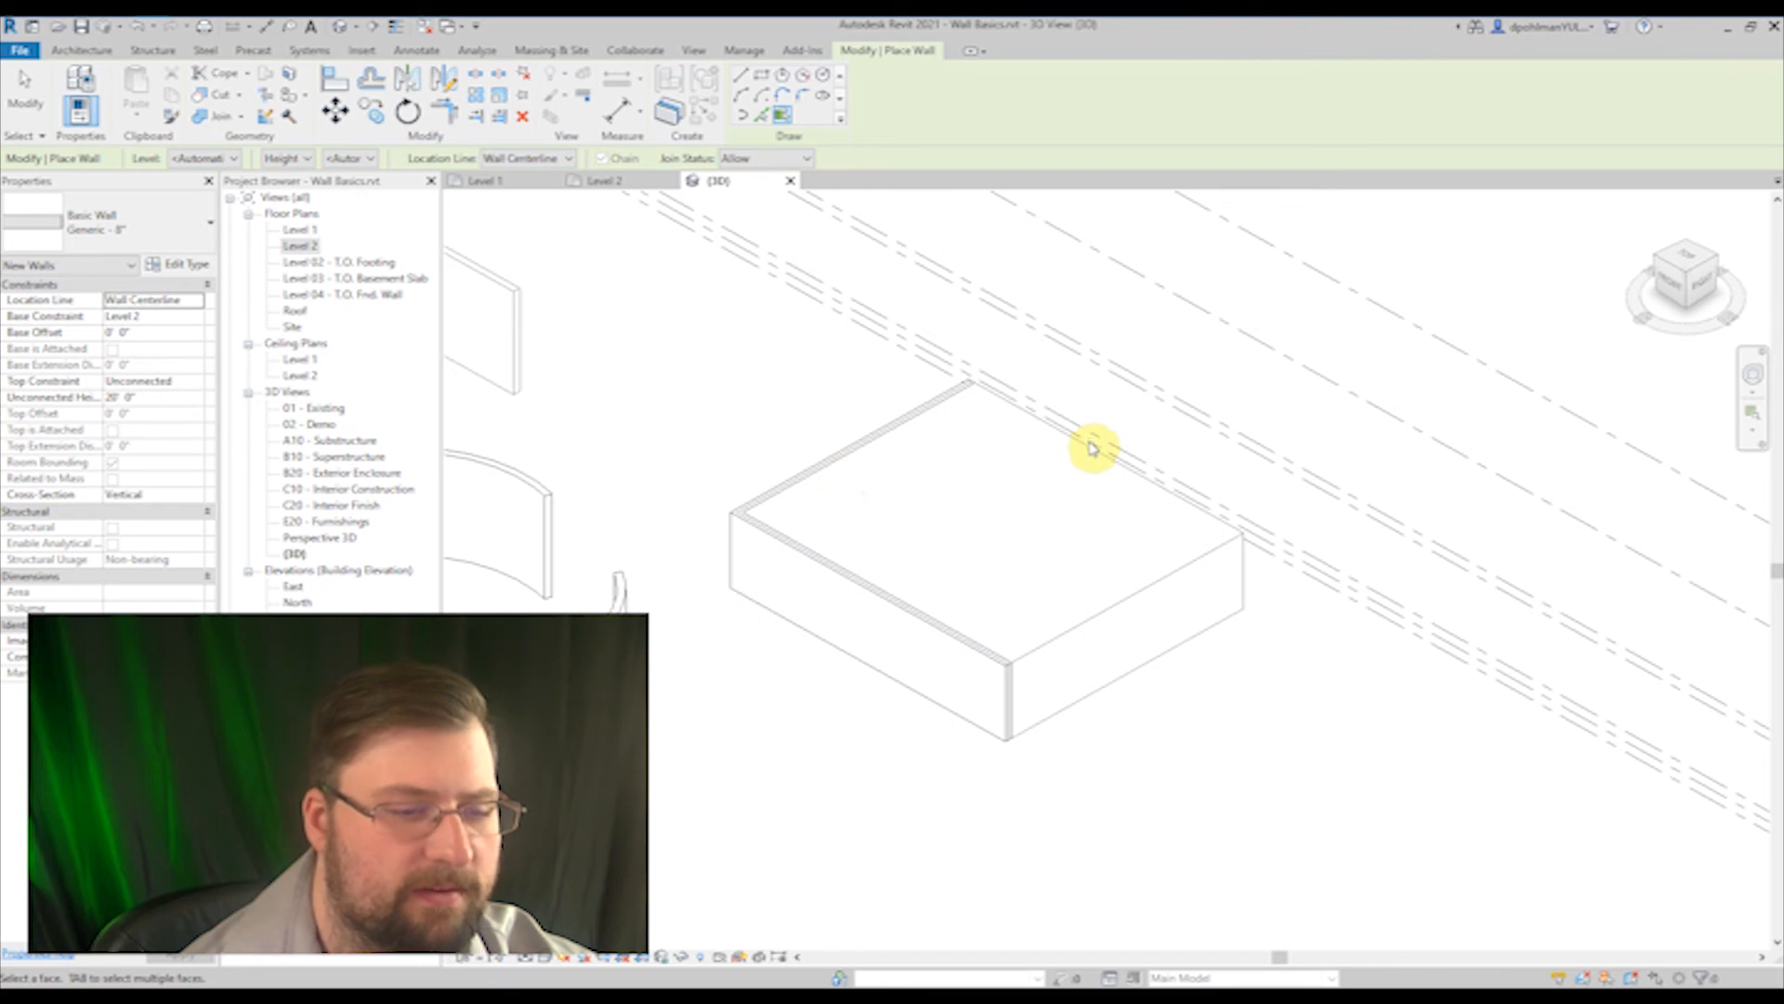
pyautogui.click(1120, 606)
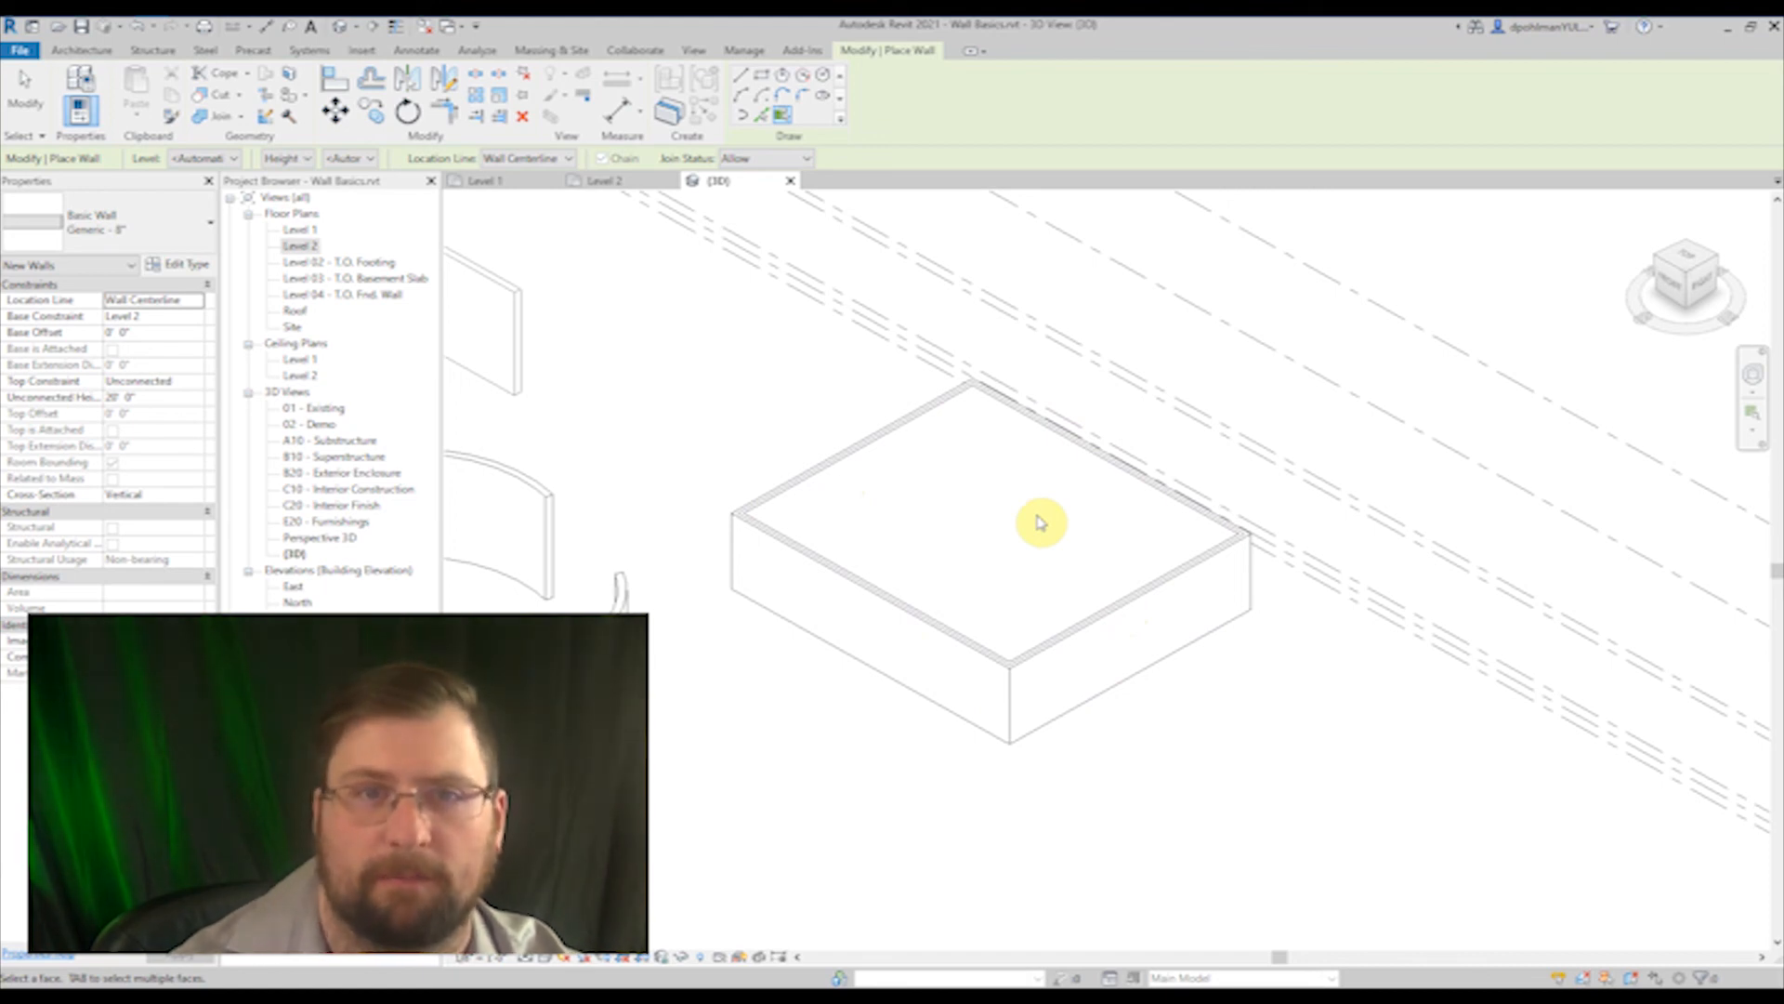
# Step: End wall placement and stretch the box-shaped mass upward by its top face to about 31' 9" tall
pyautogui.moveTo(1039, 531); pyautogui.dragTo(1048, 537, button='middle')
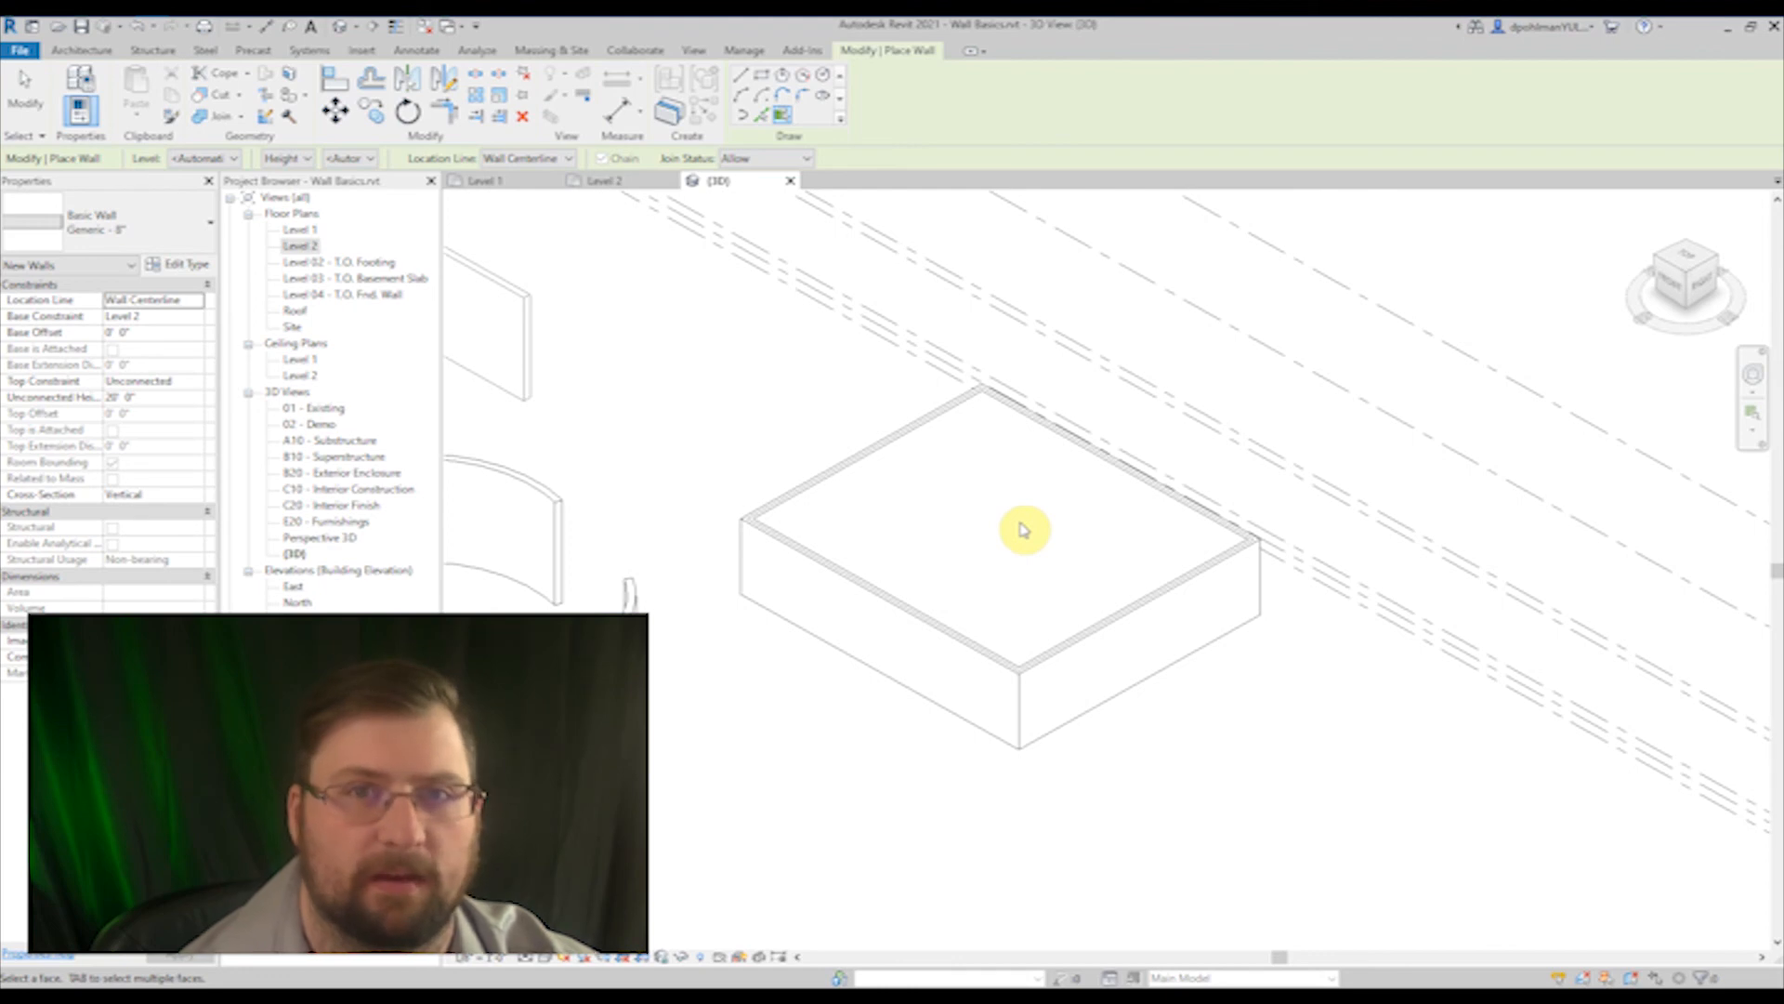
pyautogui.press('Escape')
pyautogui.press('Escape')
pyautogui.click(841, 564)
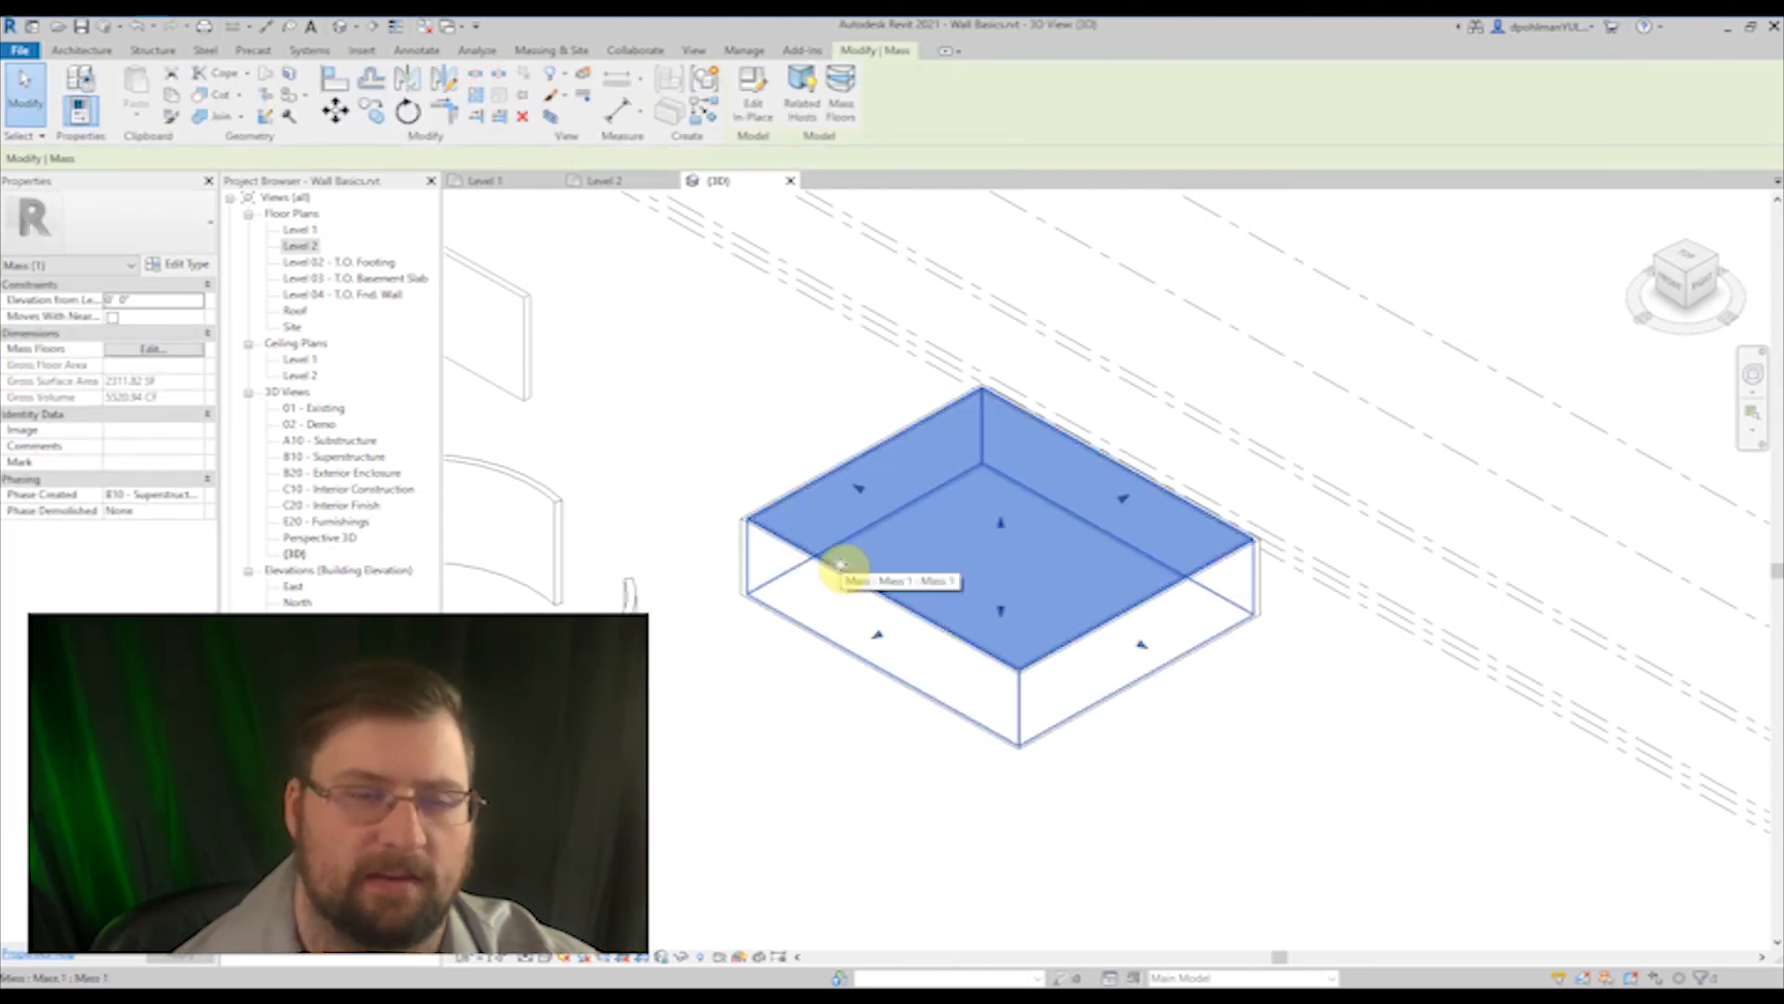
pyautogui.moveTo(975, 549); pyautogui.dragTo(995, 280)
pyautogui.scroll(-2, 914, 446)
pyautogui.moveTo(877, 454); pyautogui.dragTo(907, 494, button='middle')
pyautogui.scroll(1, 907, 488)
pyautogui.click(901, 476)
pyautogui.moveTo(793, 332); pyautogui.dragTo(813, 392, button='middle')
pyautogui.scroll(1, 813, 392)
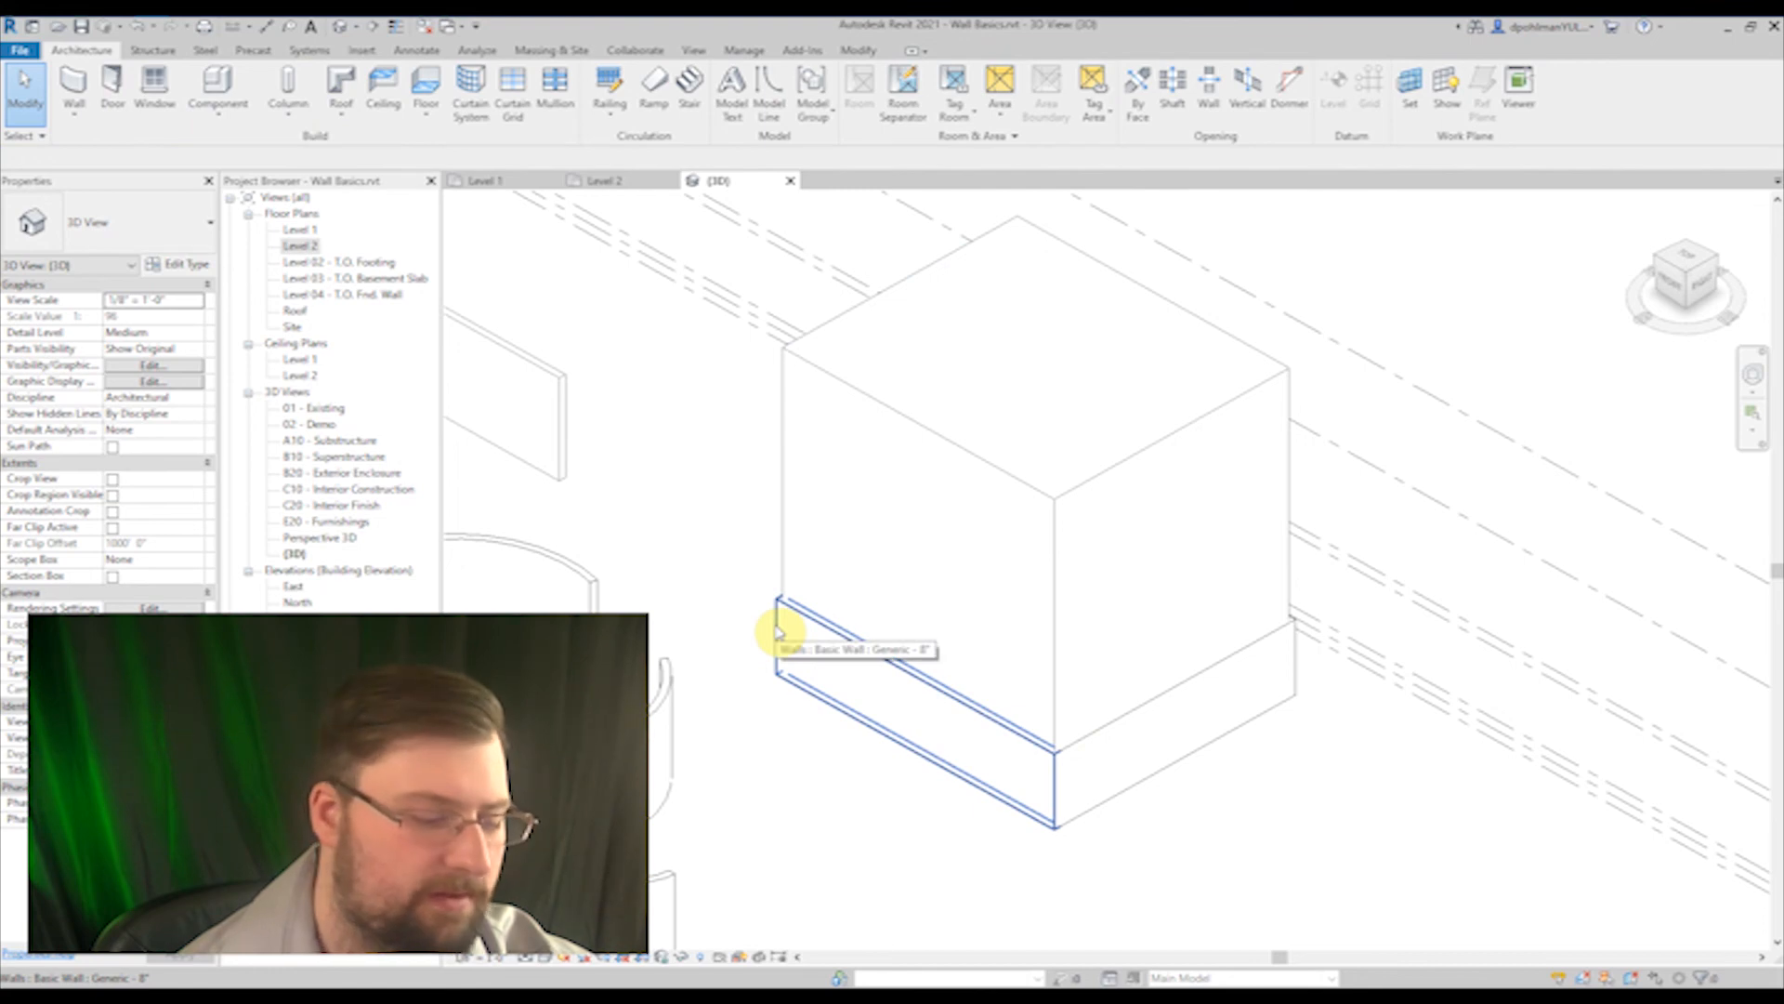
# Step: Select the chain of four walls around the base of the mass and update them to the stretched mass faces
pyautogui.press('Tab')
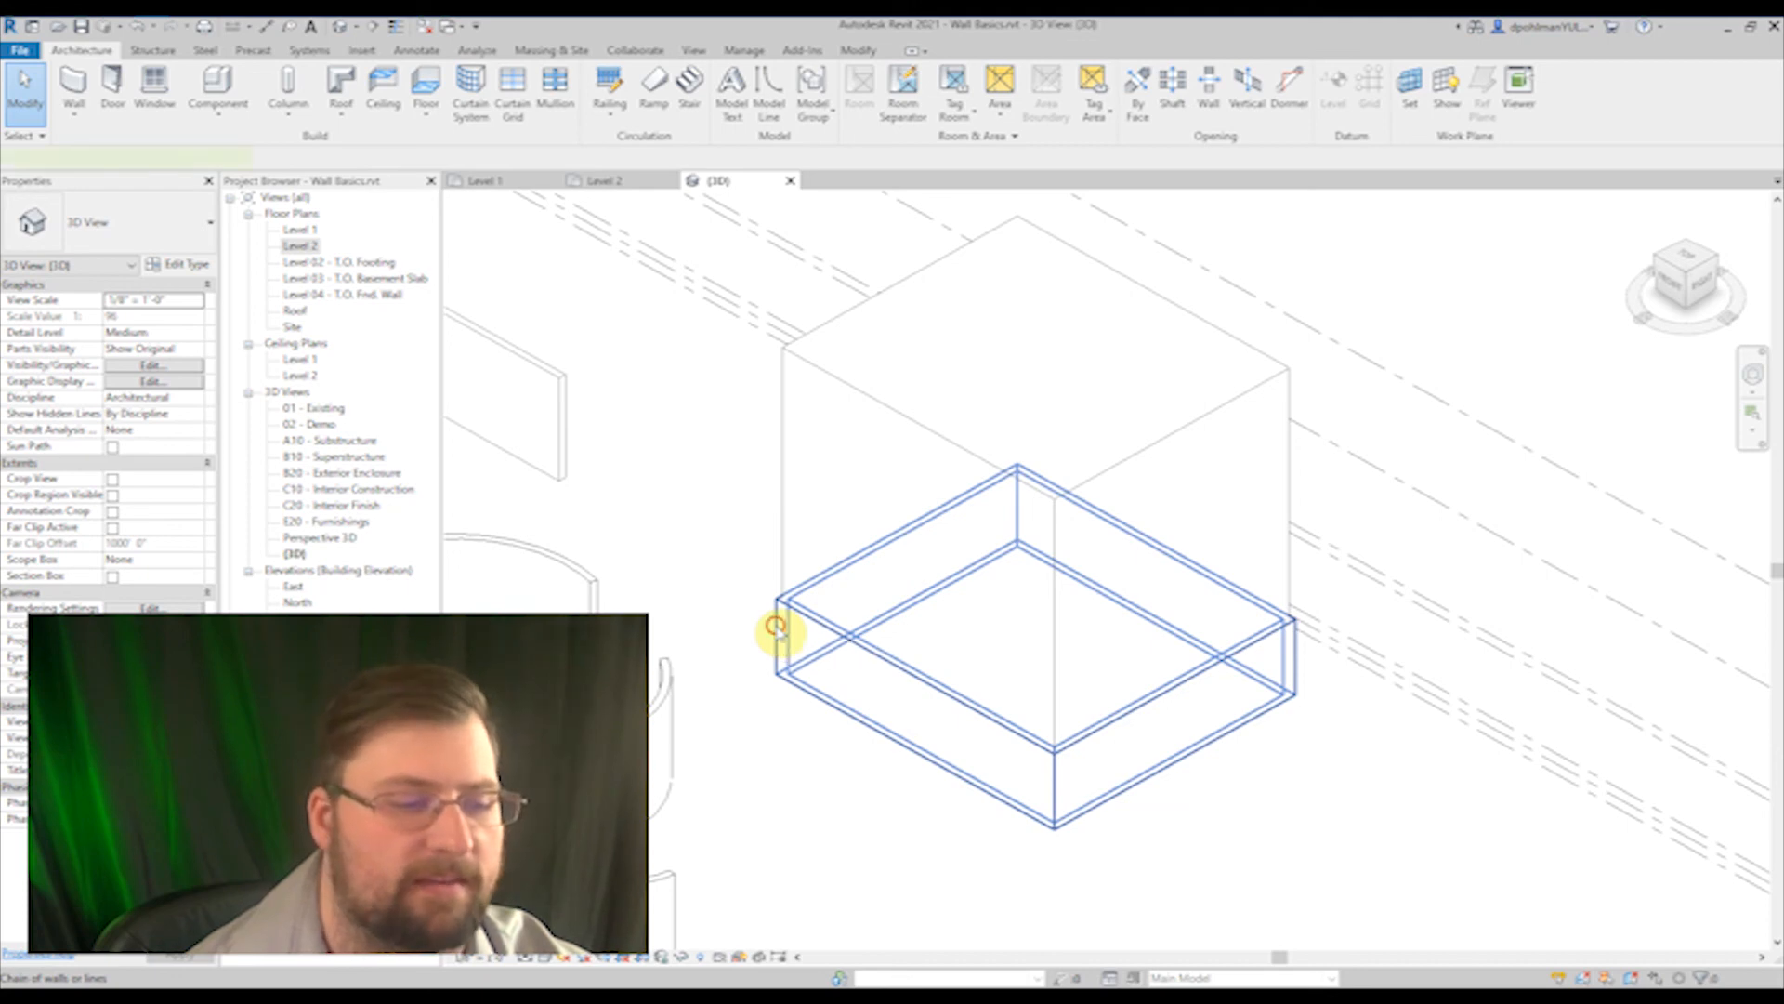
pyautogui.click(778, 632)
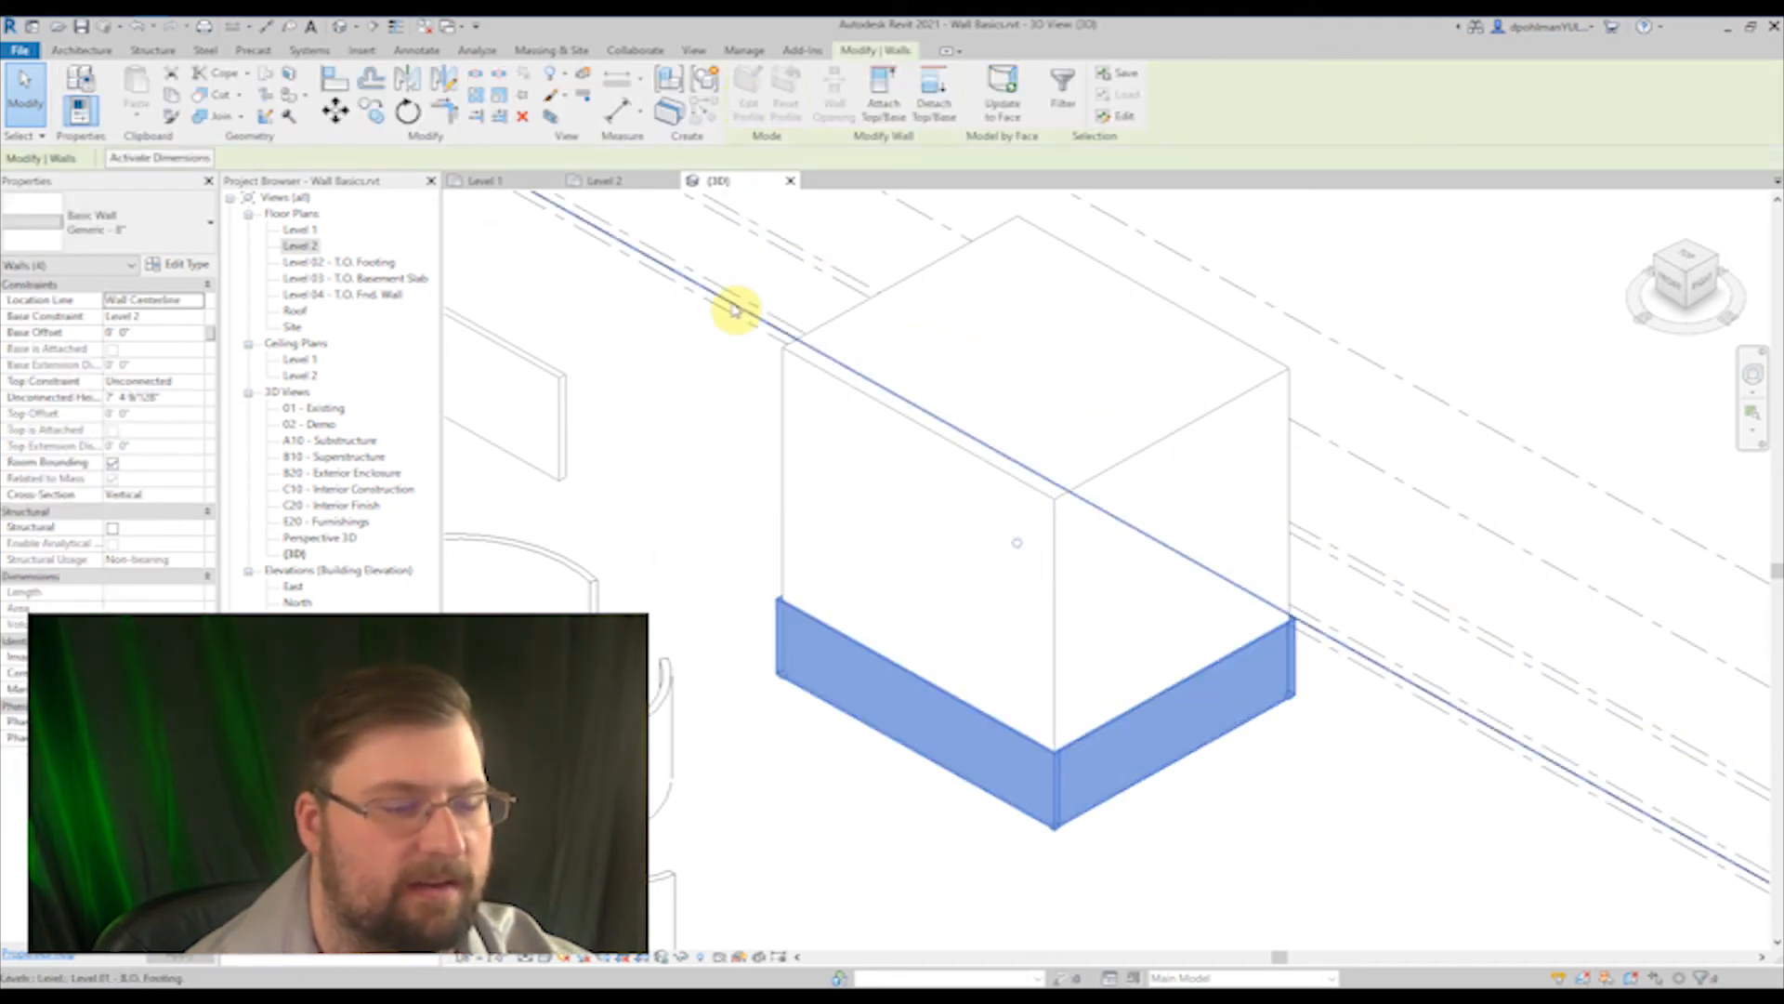
pyautogui.click(1003, 107)
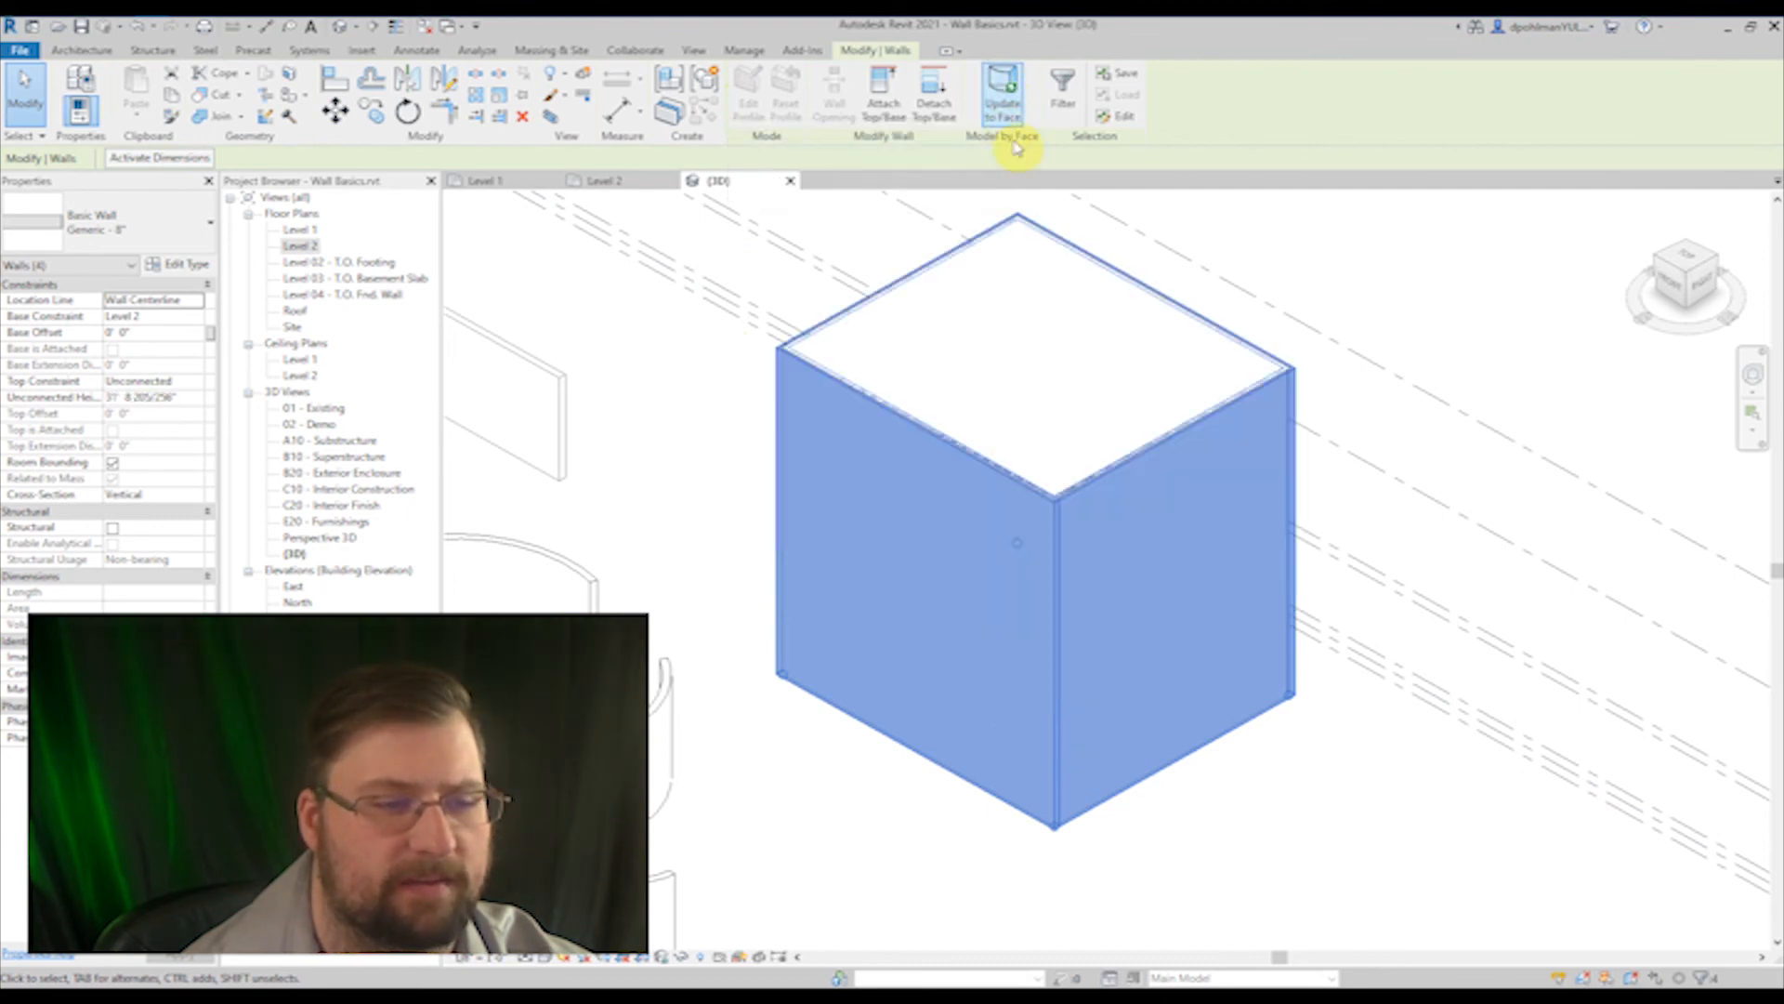